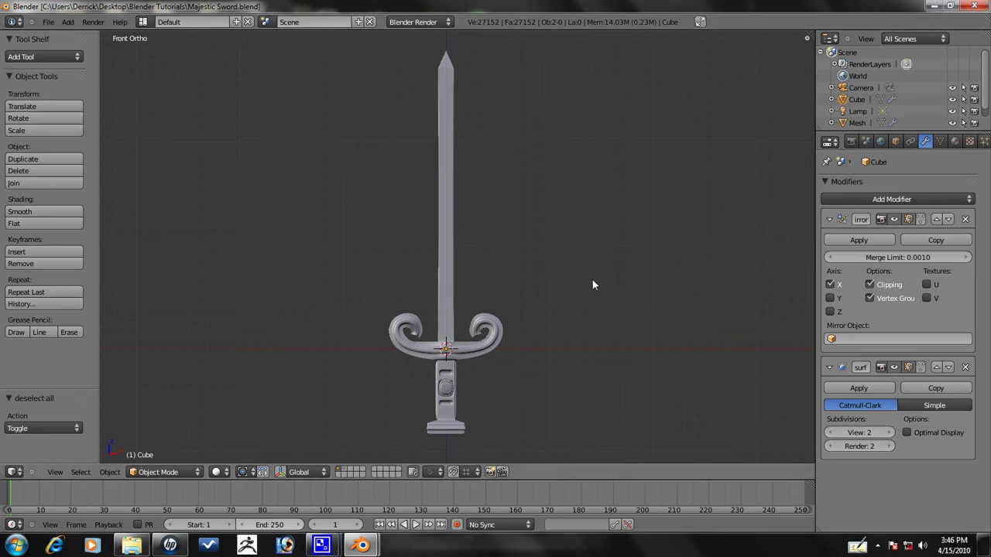
Frame the sword and enter Edit Mode in front view
{"action": "middle_click_drag", "start_coordinate": [593, 284], "coordinate": [520, 286]}
{"action": "scroll", "coordinate": [542, 220], "scroll_direction": "up", "scroll_amount": 3}
{"action": "scroll", "coordinate": [533, 231], "scroll_direction": "up", "scroll_amount": 4}
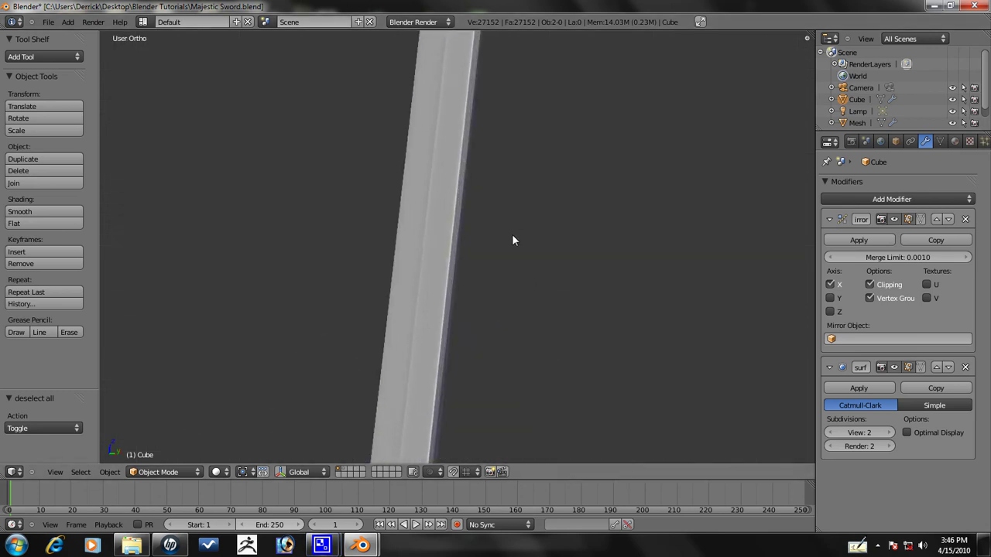
{"action": "key", "text": "Tab"}
{"action": "key", "text": "Tab"}
{"action": "middle_click_drag", "start_coordinate": [459, 244], "coordinate": [534, 251]}
{"action": "key", "text": "Tab"}
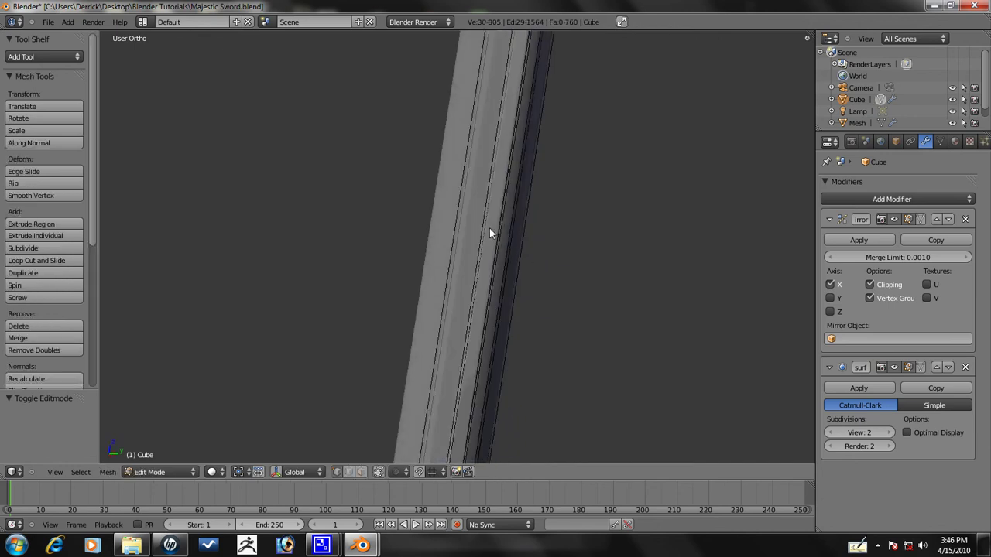
{"action": "key", "text": "KP_1"}
{"action": "scroll", "coordinate": [409, 211], "scroll_direction": "down", "scroll_amount": 10}
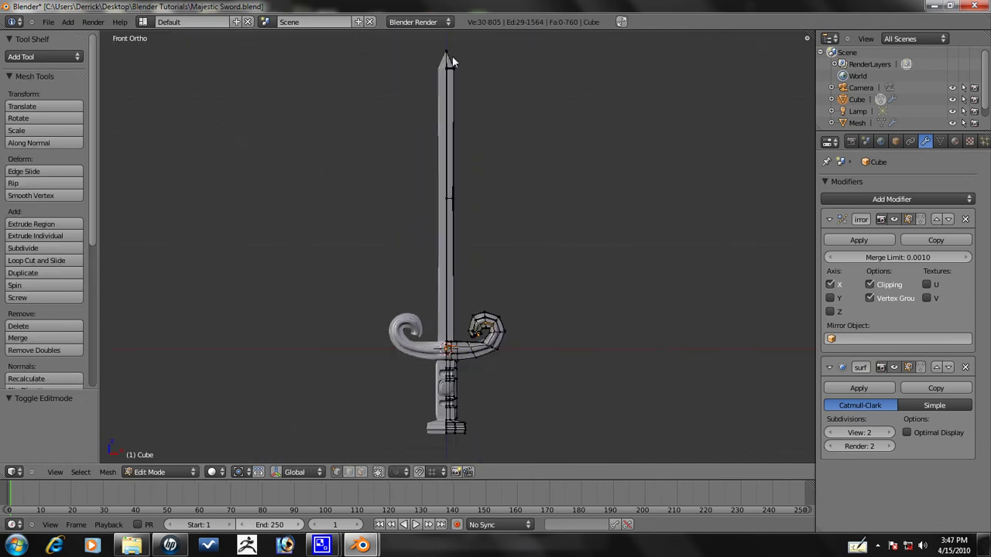
Deselect all and add a loop cut running along the blade and guard
{"action": "key", "text": "a"}
{"action": "key", "text": "a"}
{"action": "key", "text": "a"}
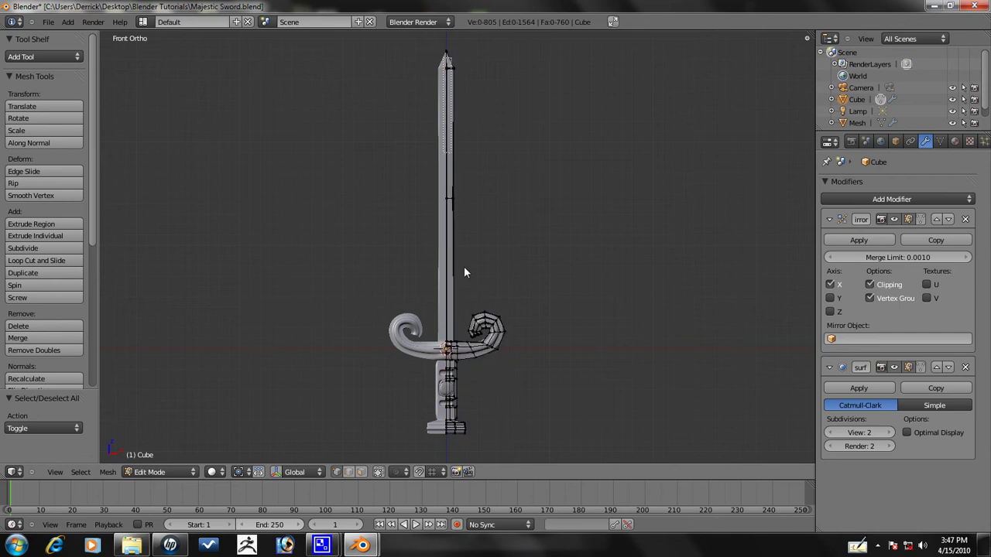
{"action": "left_click", "coordinate": [455, 350]}
{"action": "scroll", "coordinate": [456, 349], "scroll_direction": "up", "scroll_amount": 6}
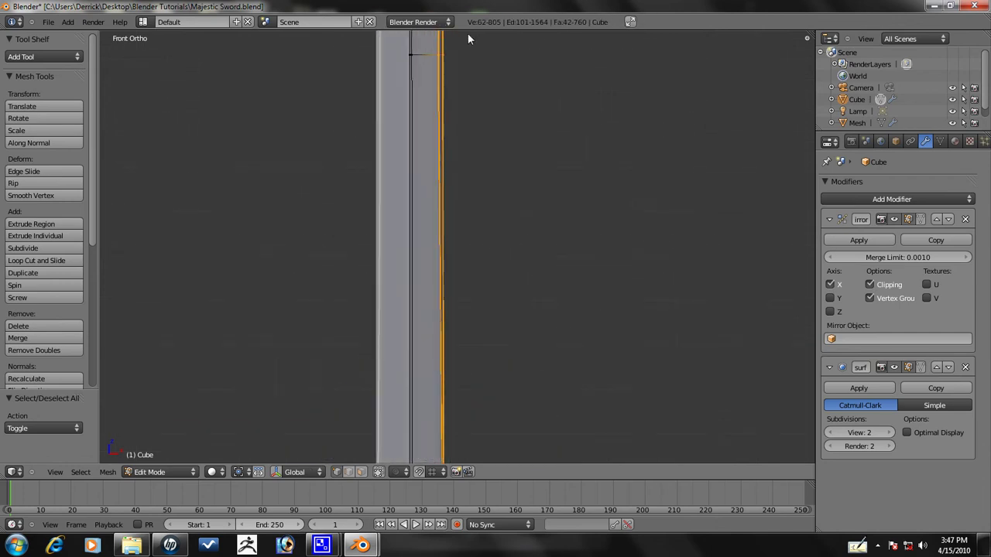
{"action": "middle_click_drag", "start_coordinate": [409, 305], "coordinate": [372, 410]}
Box-deselect the stray vertices at the guard corner and the blade base
{"action": "key", "text": "b"}
{"action": "middle_click_drag", "start_coordinate": [379, 336], "coordinate": [423, 396]}
{"action": "key", "text": "b"}
{"action": "middle_click_drag", "start_coordinate": [451, 314], "coordinate": [478, 331]}
Pinch the loop inward along Y twice to 0.697, then return to Object Mode
{"action": "key", "text": "s"}
{"action": "key", "text": "y"}
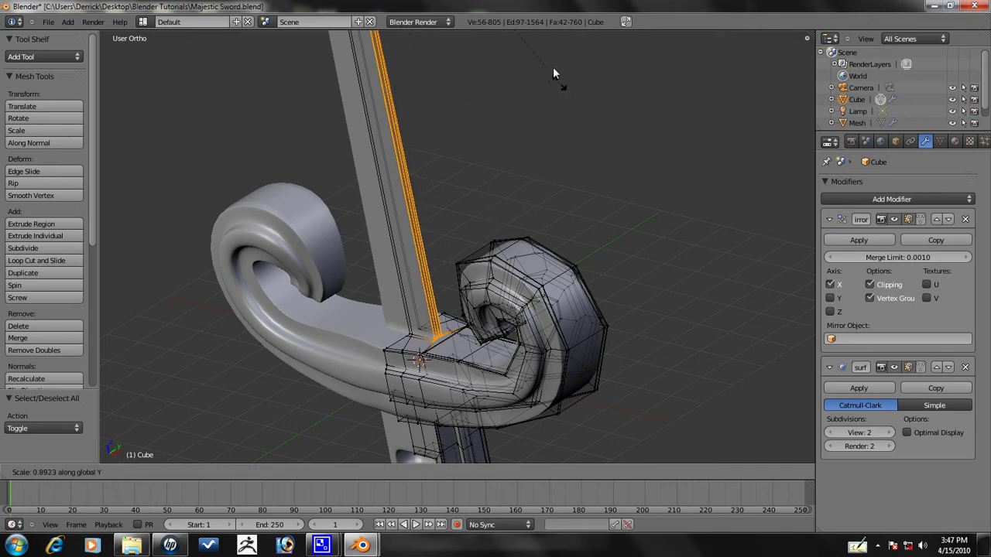
{"action": "left_click", "coordinate": [552, 447]}
{"action": "key", "text": "s"}
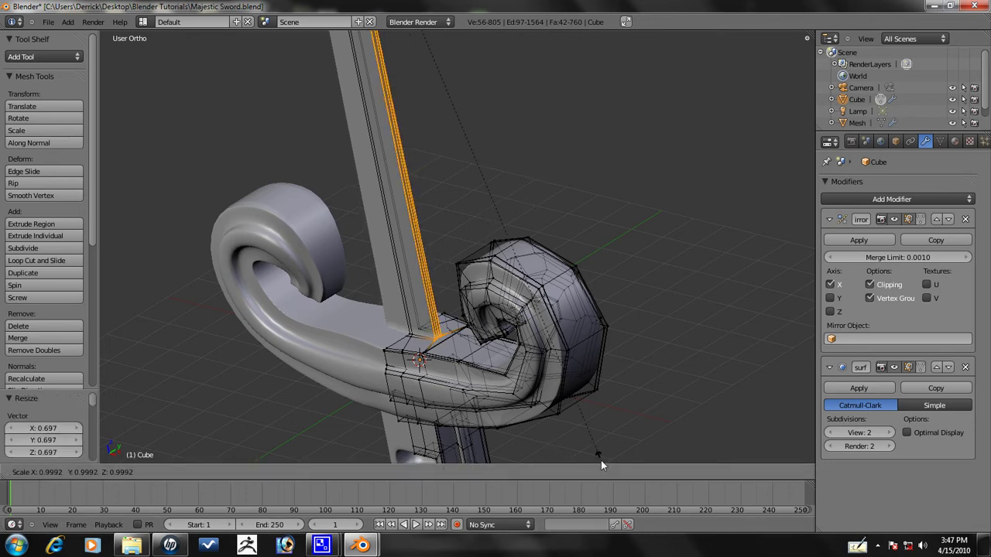
{"action": "key", "text": "y"}
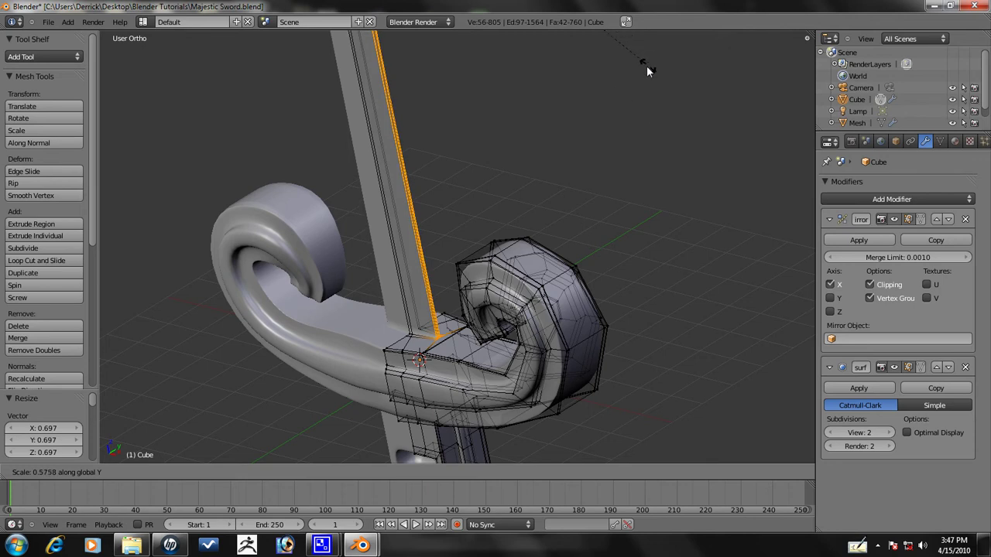
{"action": "left_click", "coordinate": [629, 93]}
{"action": "key", "text": "Tab"}
{"action": "middle_click_drag", "start_coordinate": [443, 264], "coordinate": [425, 290]}
{"action": "key", "text": "KP_1"}
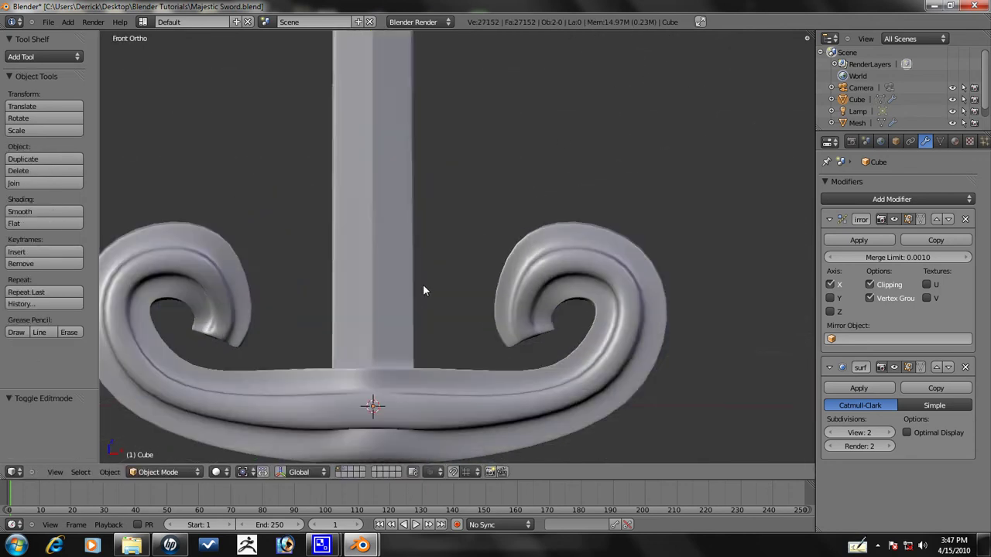
{"action": "scroll", "coordinate": [423, 287], "scroll_direction": "down", "scroll_amount": 7}
{"action": "middle_click_drag", "start_coordinate": [481, 320], "coordinate": [356, 315]}
{"action": "scroll", "coordinate": [458, 289], "scroll_direction": "up", "scroll_amount": 3}
{"action": "key", "text": "KP_1"}
{"action": "middle_click_drag", "start_coordinate": [404, 381], "coordinate": [493, 347]}
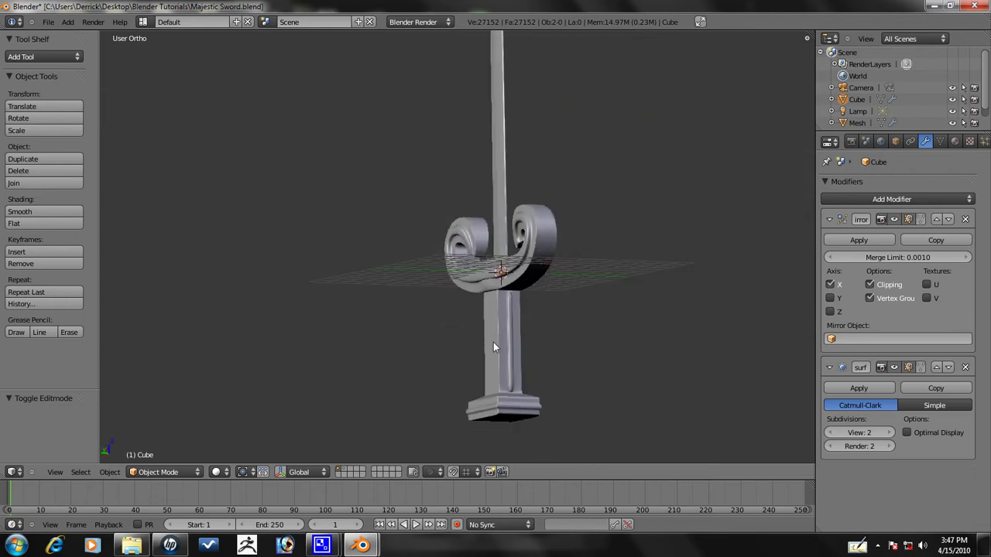
{"action": "middle_click_drag", "start_coordinate": [556, 284], "coordinate": [347, 211]}
{"action": "key", "text": "KP_1"}
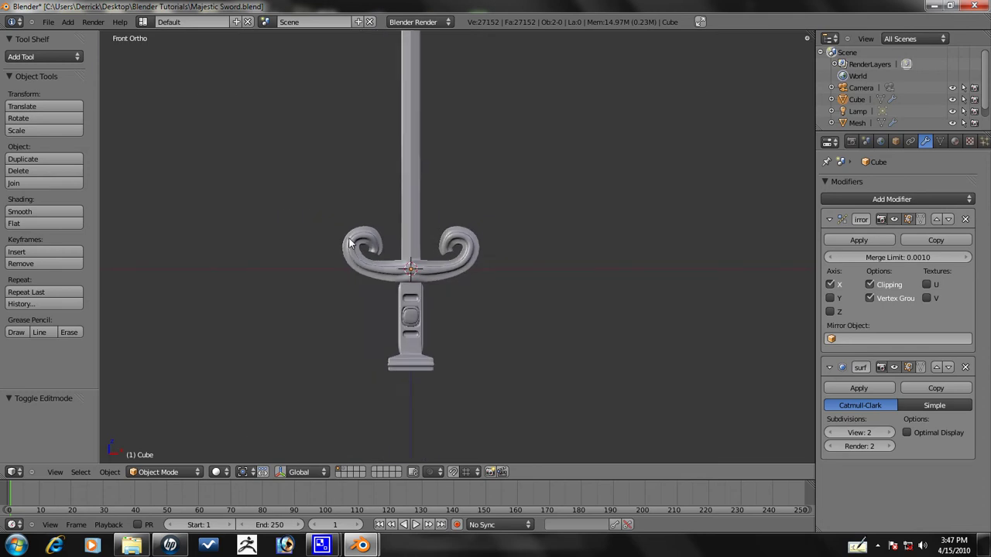
{"action": "scroll", "coordinate": [348, 262], "scroll_direction": "down", "scroll_amount": 2}
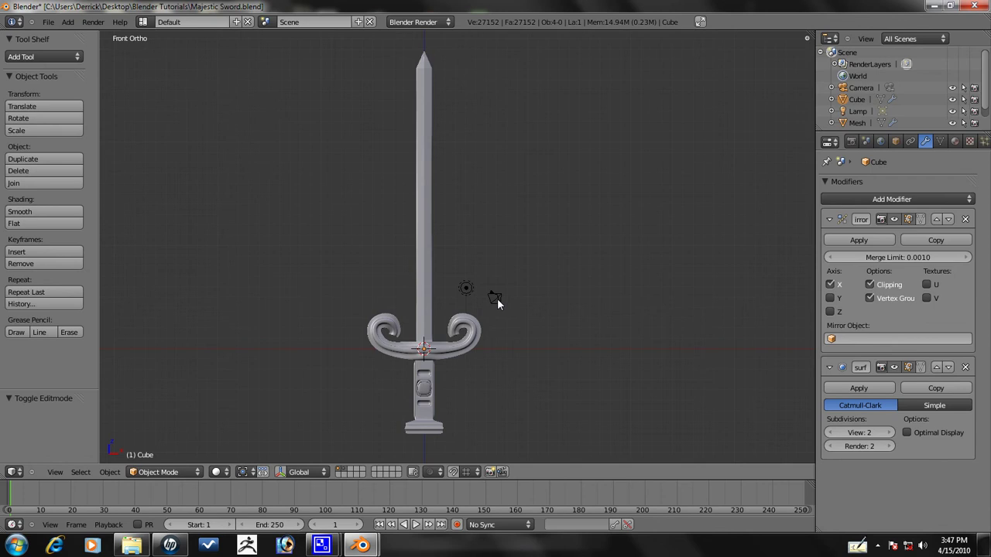
Move the camera and lamp together to layer 2
{"action": "right_click", "coordinate": [495, 300]}
{"action": "right_click", "coordinate": [473, 288], "text": "shift"}
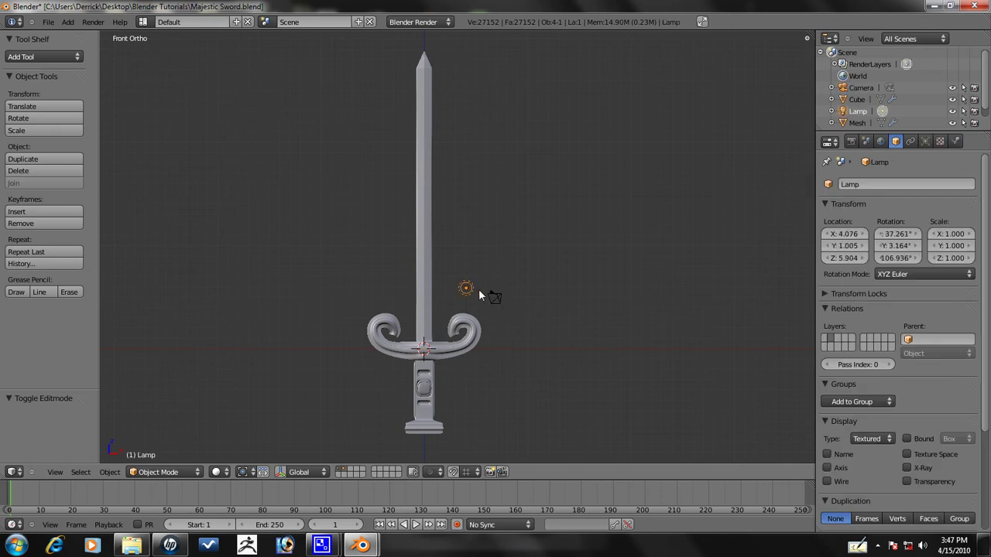
{"action": "right_click", "coordinate": [490, 297], "text": "shift"}
{"action": "key", "text": "m"}
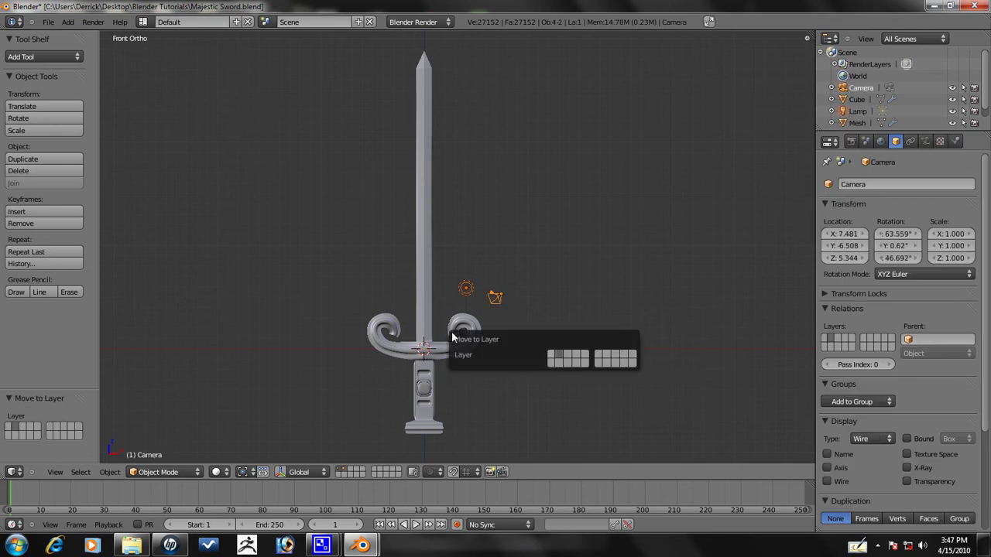
{"action": "key", "text": "2"}
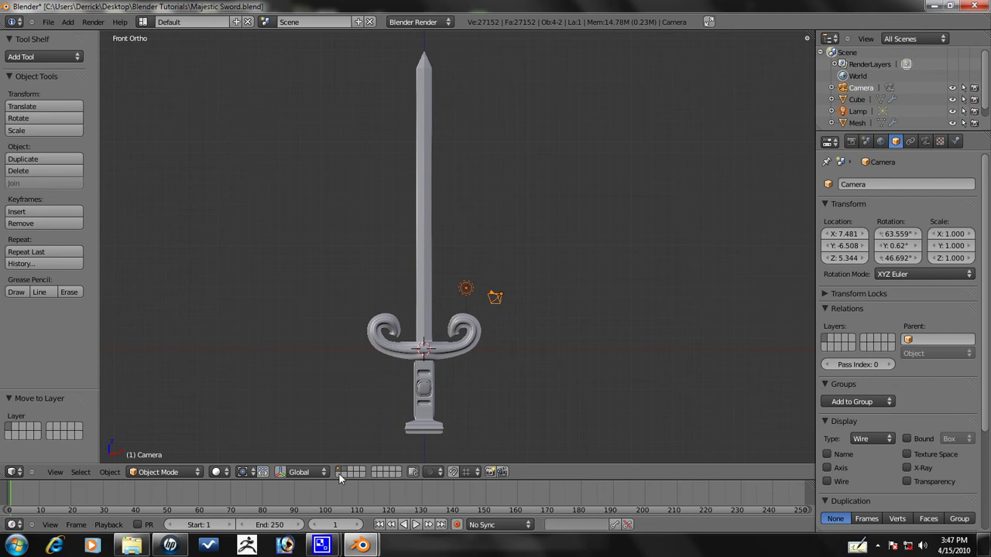
Scale the sword's Mesh object down to about 0.19 of its size
{"action": "right_click", "coordinate": [418, 372]}
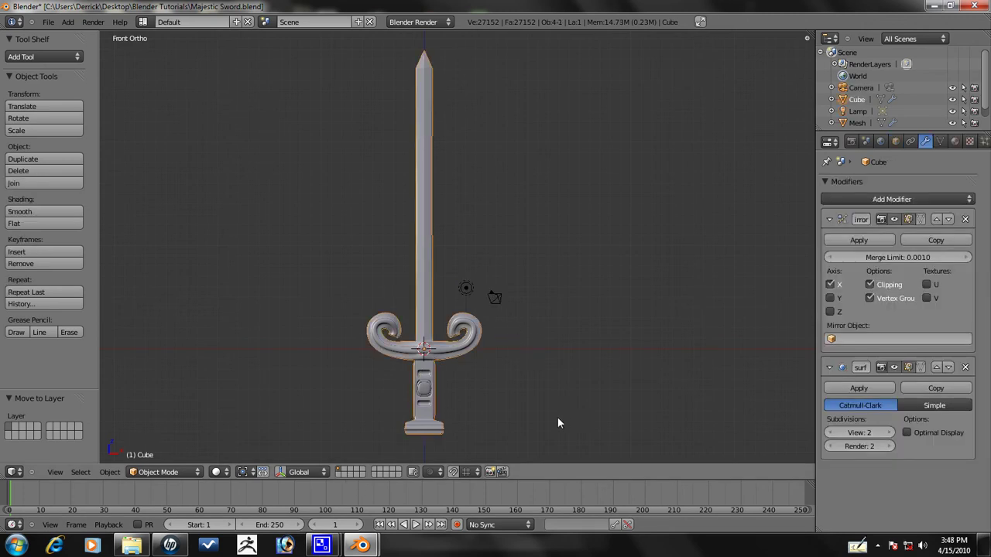
{"action": "key", "text": "s"}
{"action": "right_click", "coordinate": [427, 416]}
{"action": "scroll", "coordinate": [428, 417], "scroll_direction": "up", "scroll_amount": 2}
{"action": "right_click", "coordinate": [418, 447]}
{"action": "scroll", "coordinate": [479, 426], "scroll_direction": "down", "scroll_amount": 3}
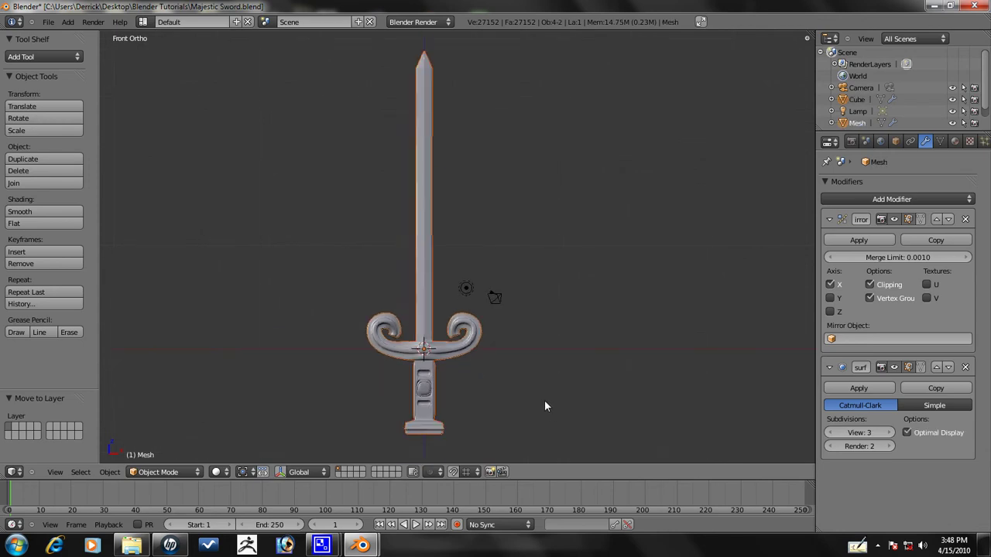
{"action": "key", "text": "s"}
{"action": "left_click", "coordinate": [443, 370]}
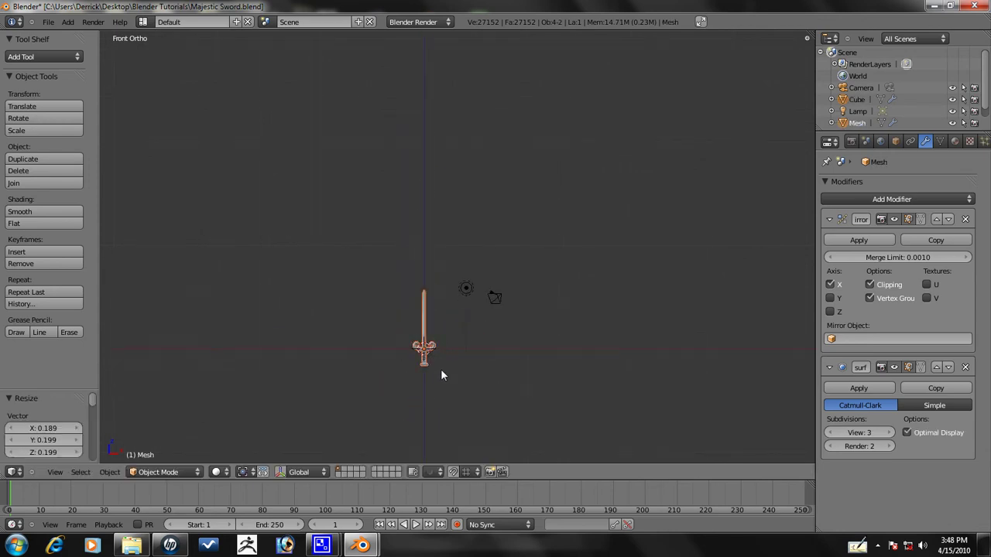
Join the Cube into the sword's Mesh object with Ctrl+J
{"action": "scroll", "coordinate": [428, 418], "scroll_direction": "up", "scroll_amount": 3}
{"action": "middle_click_drag", "start_coordinate": [428, 418], "coordinate": [360, 258], "text": "shift"}
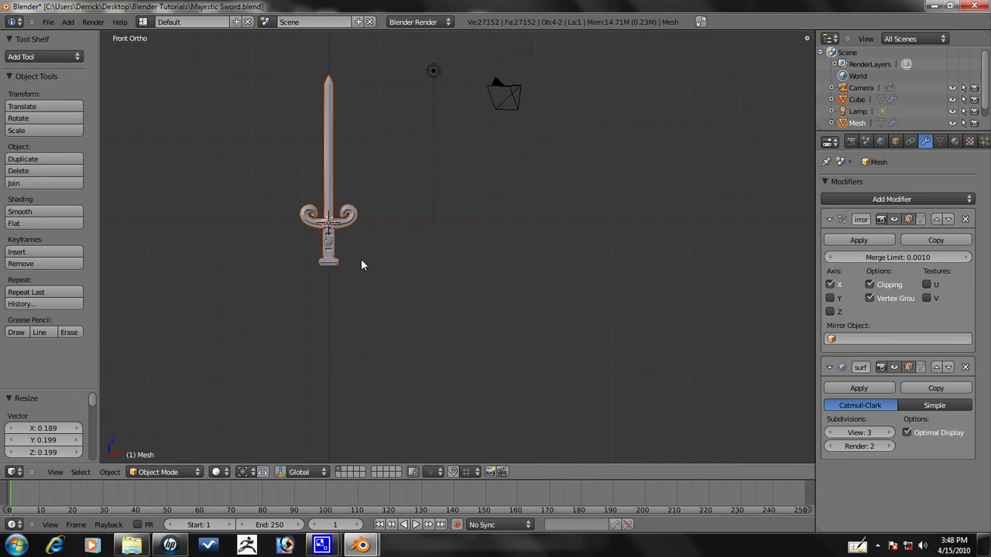
{"action": "key", "text": "Tab"}
{"action": "scroll", "coordinate": [353, 259], "scroll_direction": "up", "scroll_amount": 2}
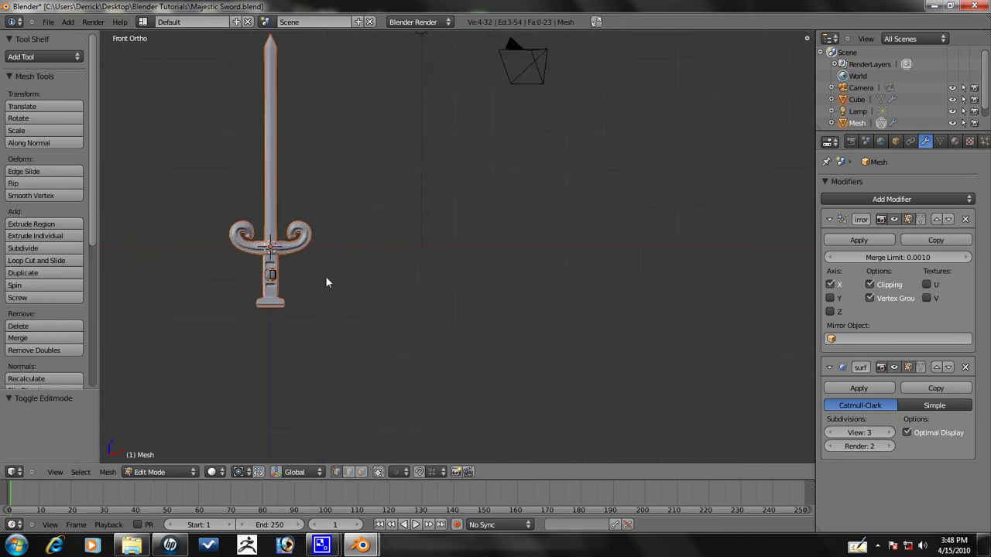
{"action": "key", "text": "Tab"}
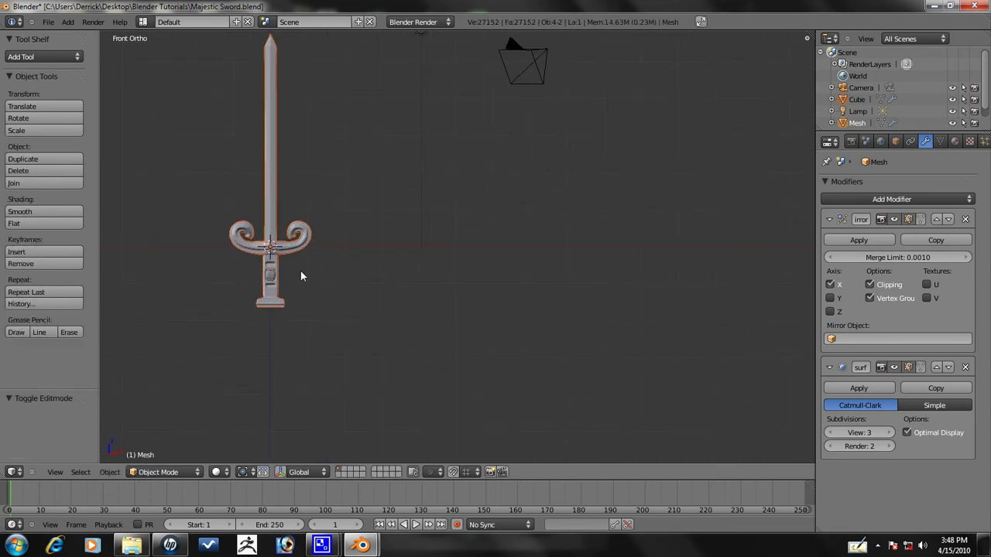
{"action": "key", "text": "ctrl+j"}
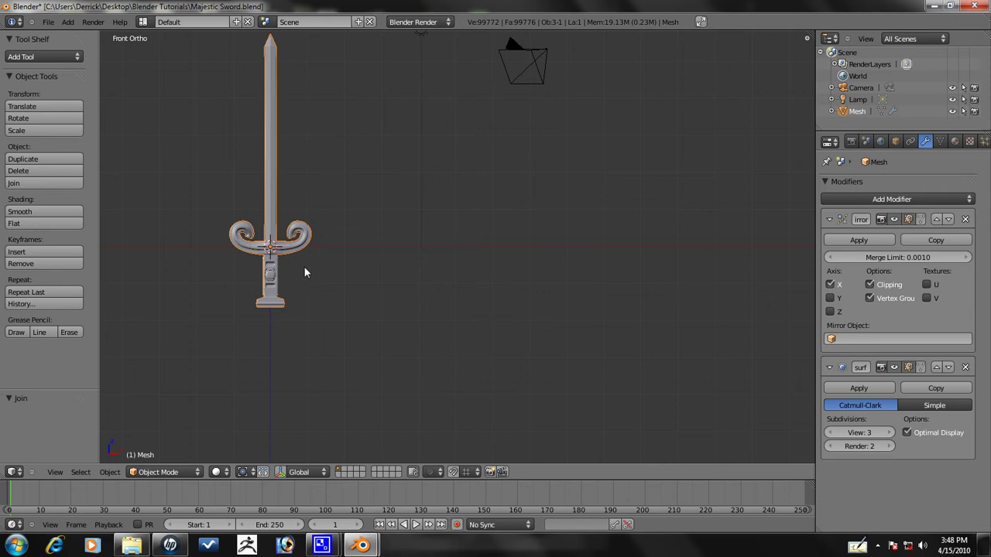
{"action": "key", "text": "Tab"}
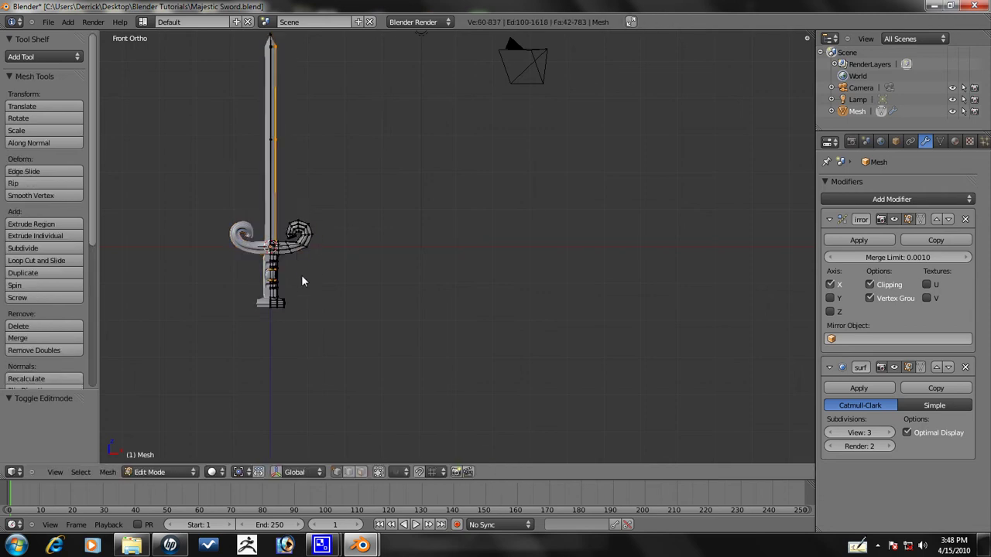
{"action": "key", "text": "Tab"}
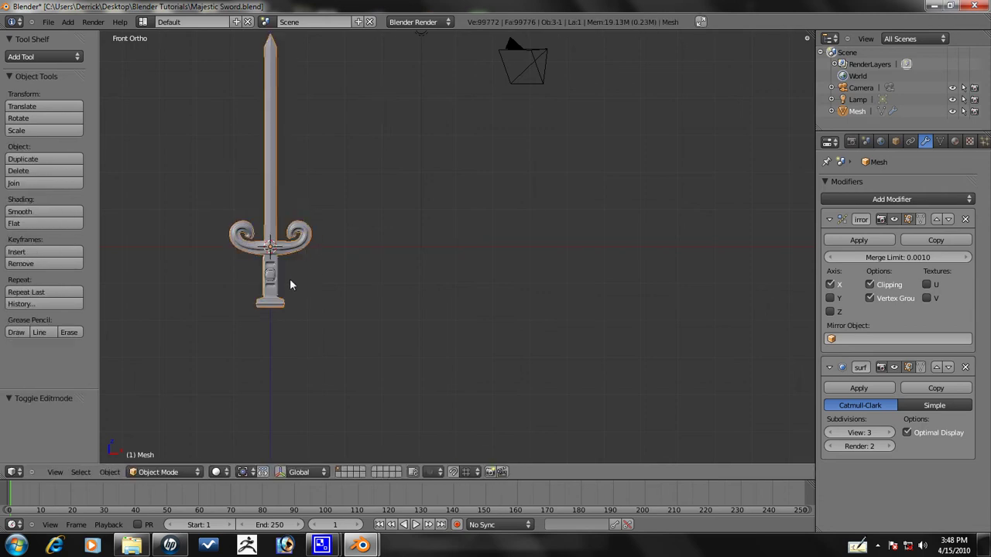
Scale the sword to 0.470 and apply its scale
{"action": "middle_click_drag", "start_coordinate": [267, 254], "coordinate": [288, 298], "text": "shift"}
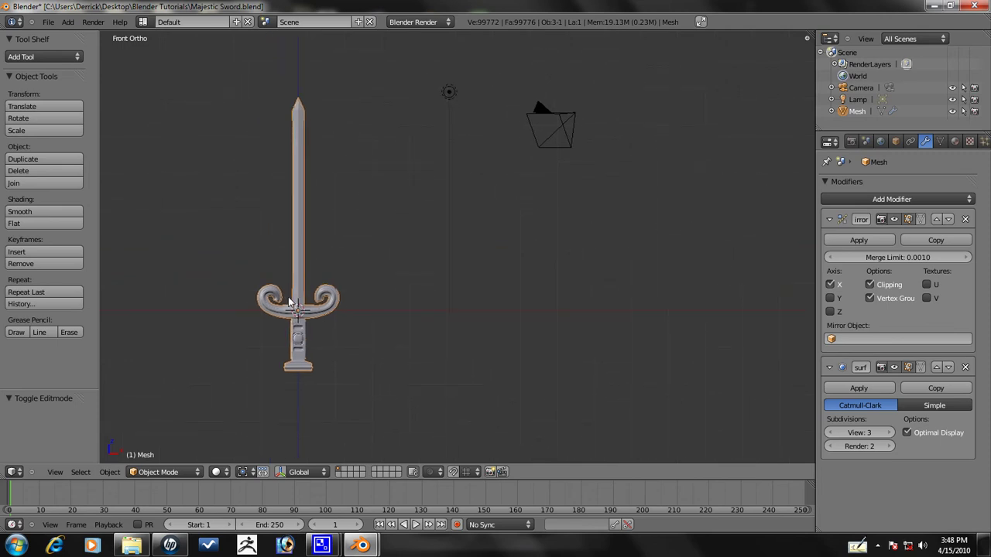
{"action": "scroll", "coordinate": [293, 291], "scroll_direction": "up", "scroll_amount": 1}
{"action": "key", "text": "s"}
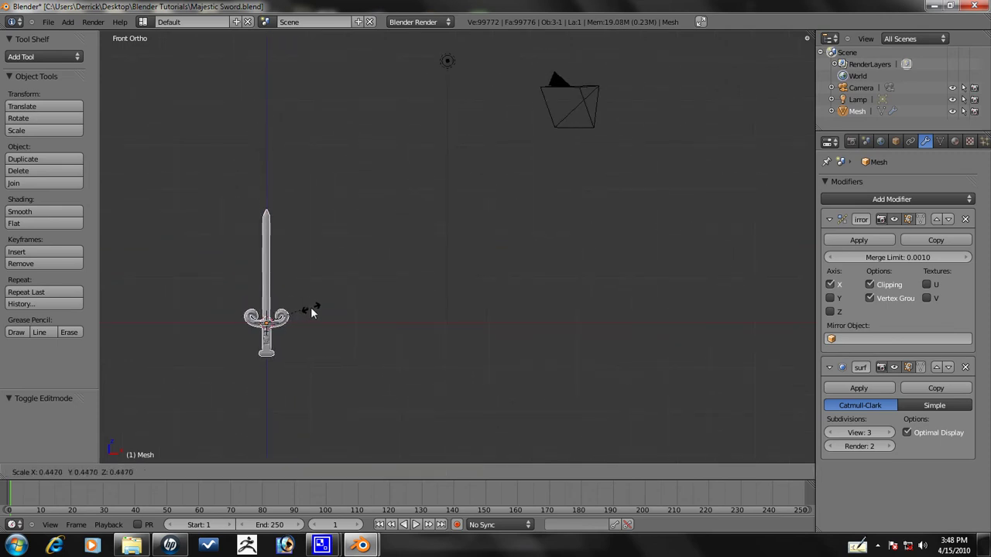
{"action": "left_click", "coordinate": [312, 314]}
{"action": "middle_click_drag", "start_coordinate": [320, 307], "coordinate": [304, 306]}
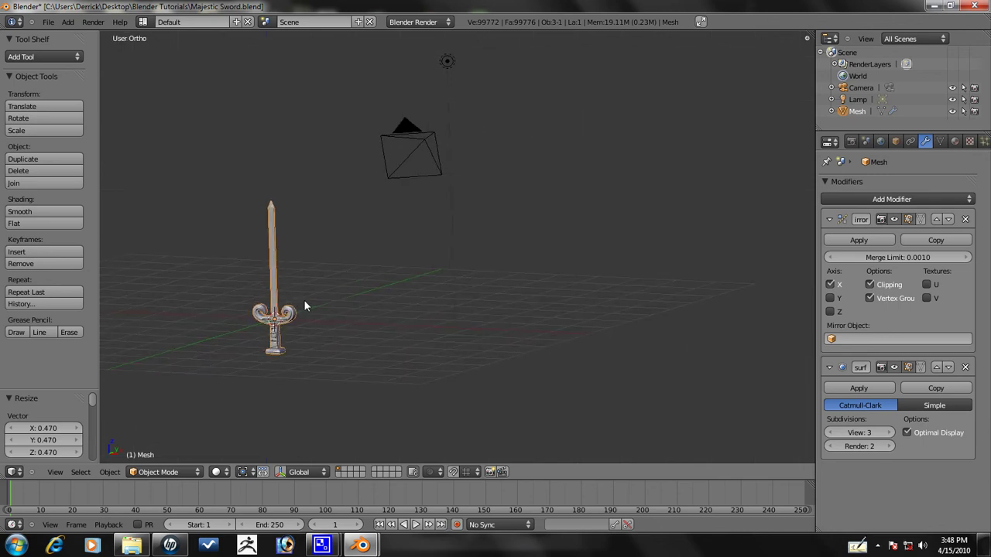
{"action": "key", "text": "ctrl+a"}
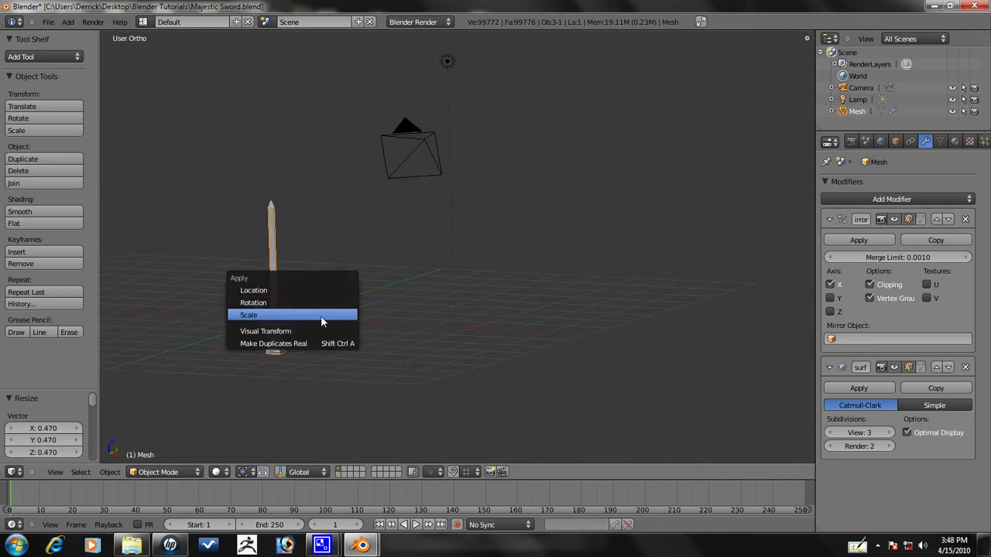
{"action": "left_click", "coordinate": [322, 319]}
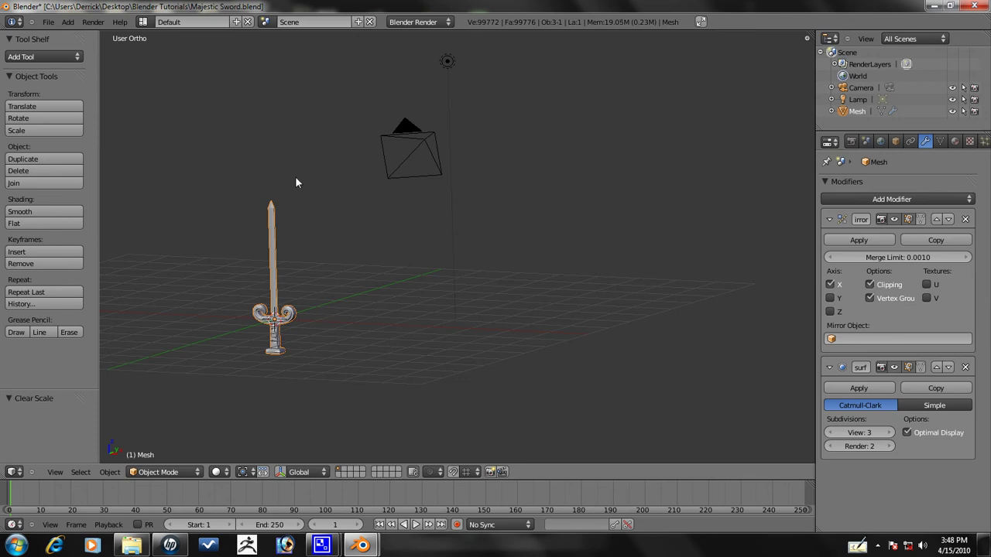
Set Subsurf Subdivisions View to 2, dropping the mesh to 24,944 vertices, in front view
{"action": "key", "text": "KP_1"}
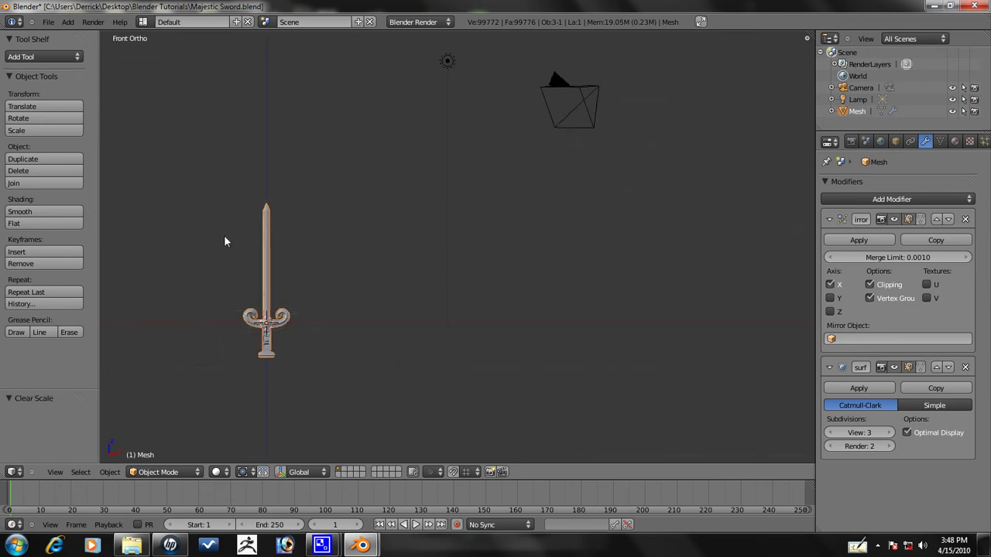
{"action": "middle_click_drag", "start_coordinate": [270, 256], "coordinate": [435, 246], "text": "shift"}
{"action": "left_click", "coordinate": [828, 432]}
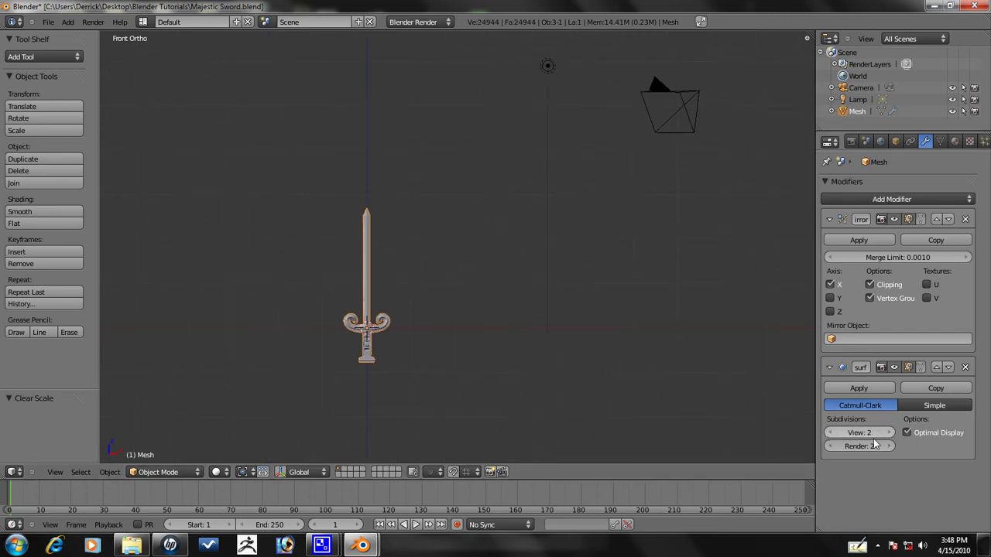
{"action": "middle_click_drag", "start_coordinate": [671, 340], "coordinate": [351, 317]}
{"action": "key", "text": "KP_1"}
{"action": "scroll", "coordinate": [438, 344], "scroll_direction": "up", "scroll_amount": 2}
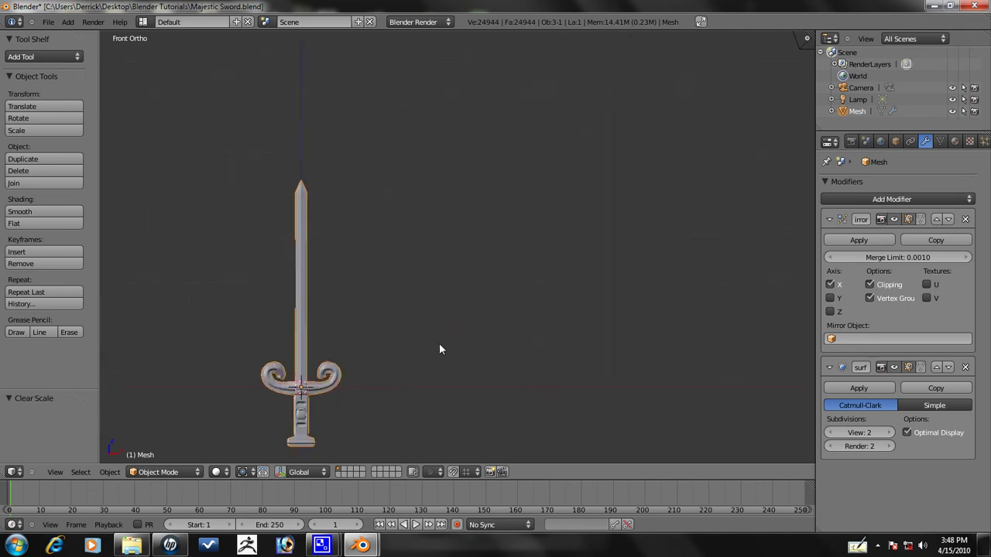
Add an Empty and place it up and to the right of the sword
{"action": "scroll", "coordinate": [435, 345], "scroll_direction": "down", "scroll_amount": 2}
{"action": "key", "text": "shift+a"}
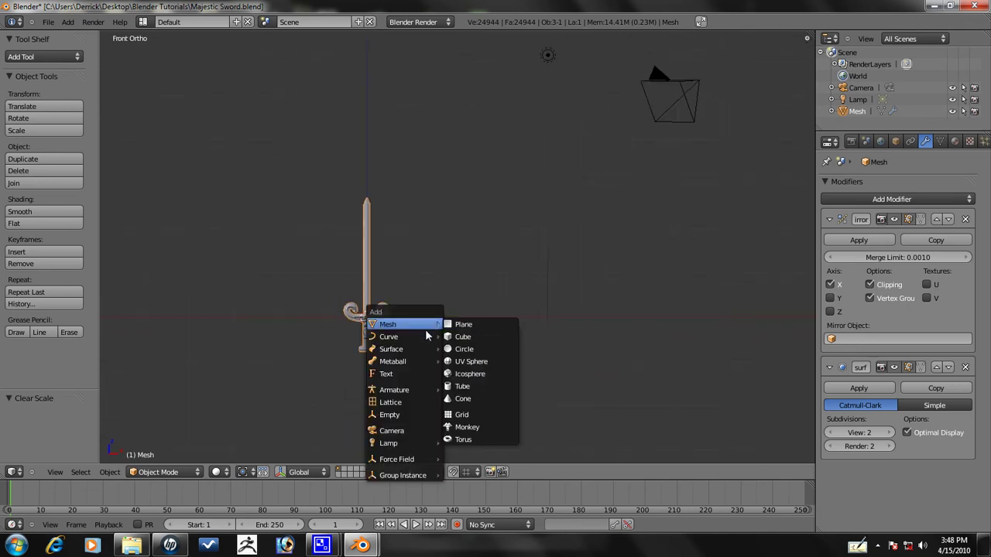
{"action": "left_click", "coordinate": [418, 416]}
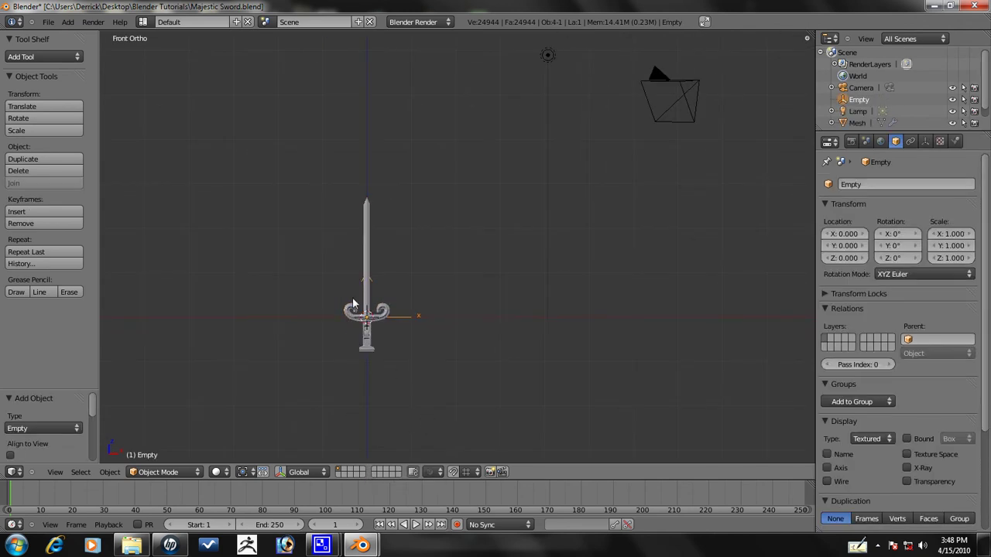
{"action": "key", "text": "g"}
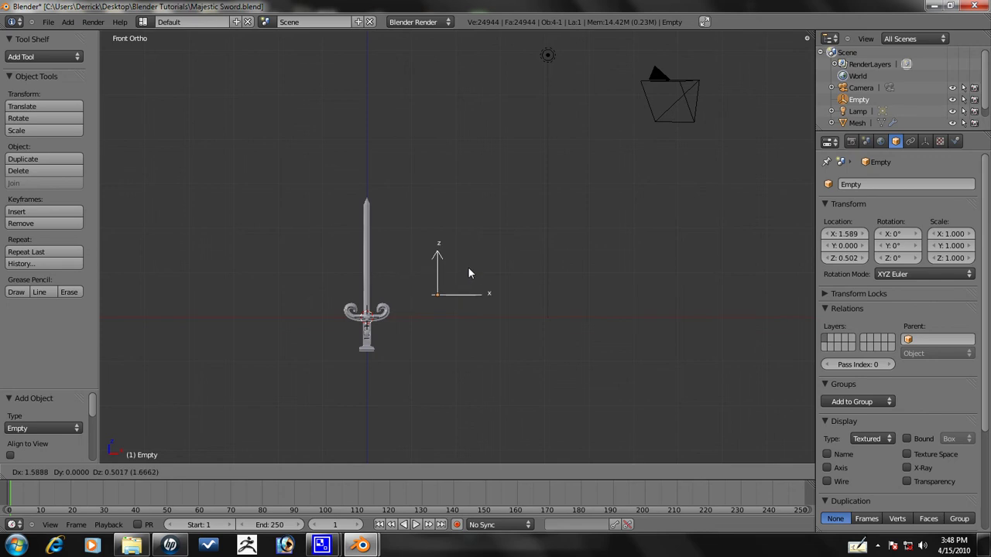
{"action": "left_click", "coordinate": [468, 266]}
Give the lamp a Track To constraint targeting the Empty
{"action": "right_click", "coordinate": [544, 59]}
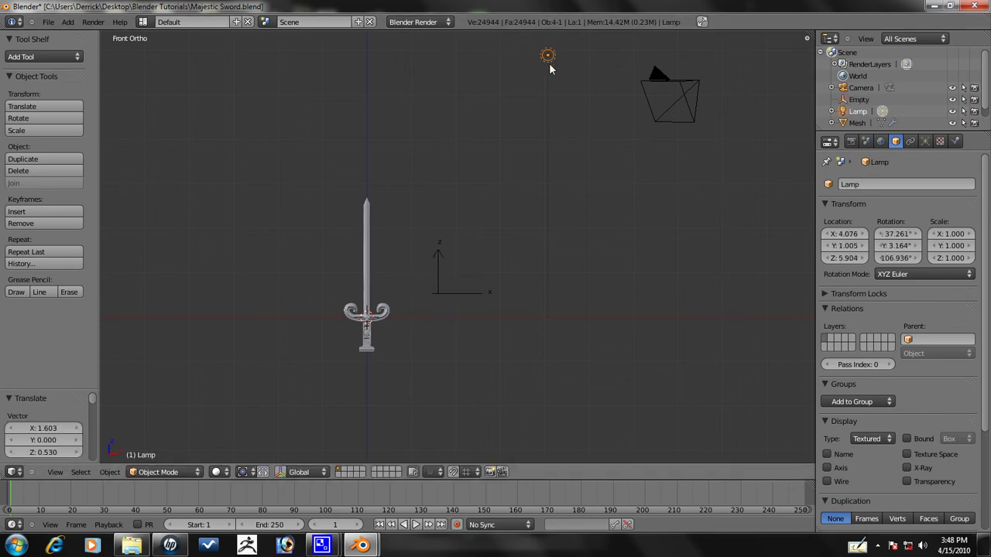
{"action": "right_click", "coordinate": [447, 295]}
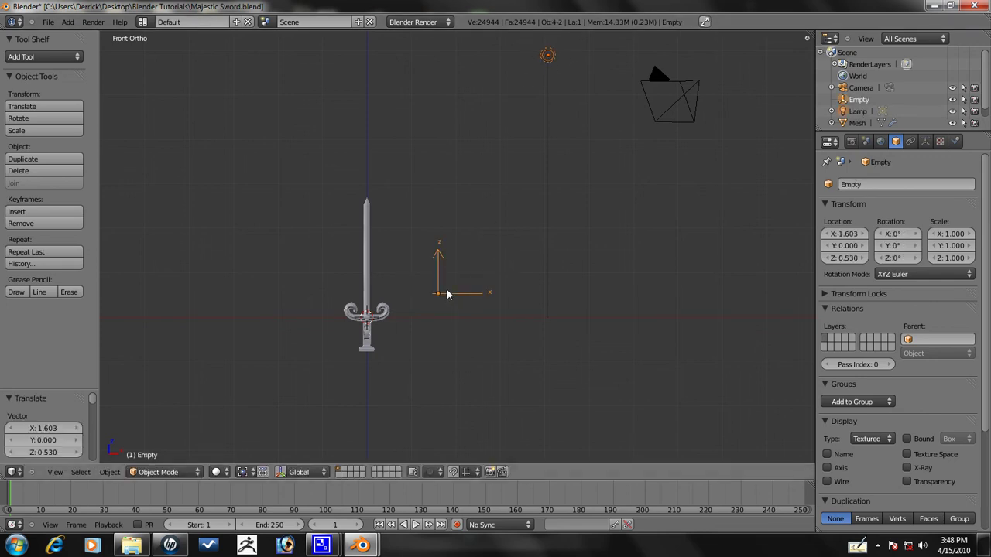
{"action": "key", "text": "ctrl+t"}
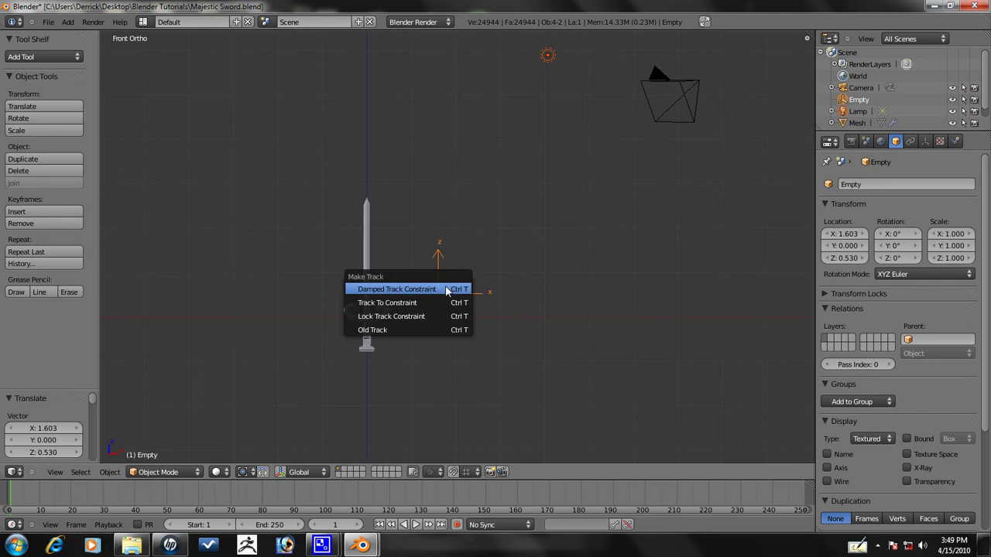
{"action": "left_click", "coordinate": [444, 304]}
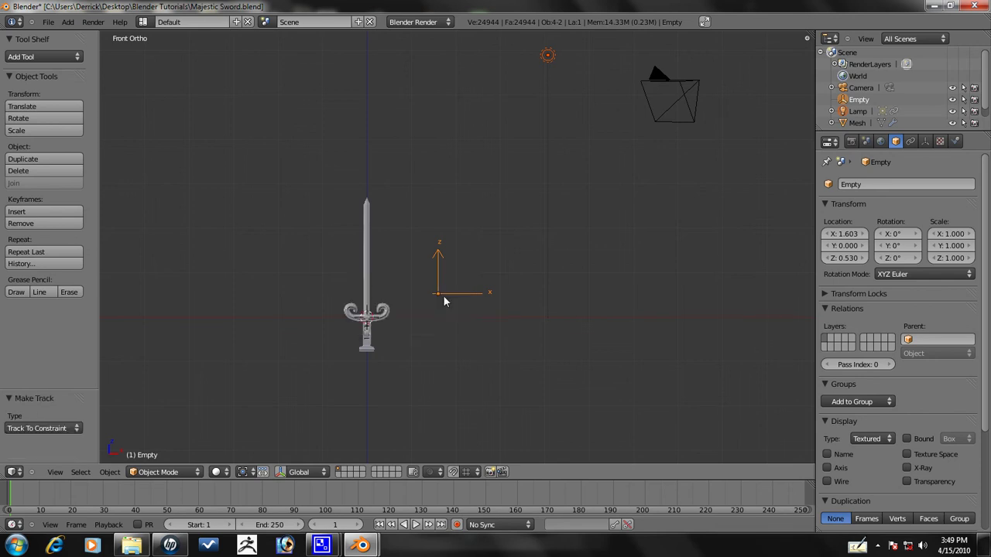
{"action": "right_click", "coordinate": [552, 59]}
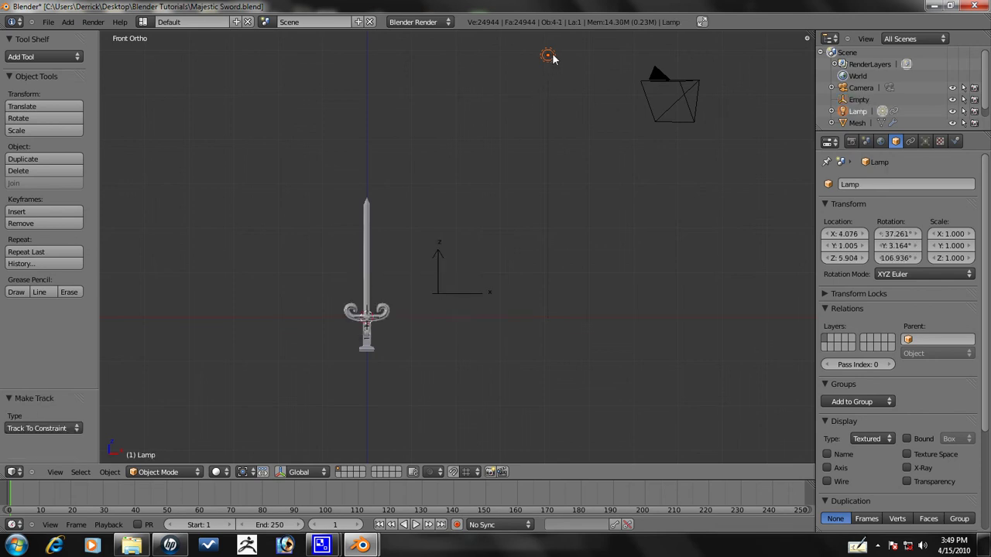
Make the lamp a Spot with Inverse Linear falloff
{"action": "left_click", "coordinate": [926, 141]}
{"action": "scroll", "coordinate": [899, 308], "scroll_direction": "down", "scroll_amount": 1}
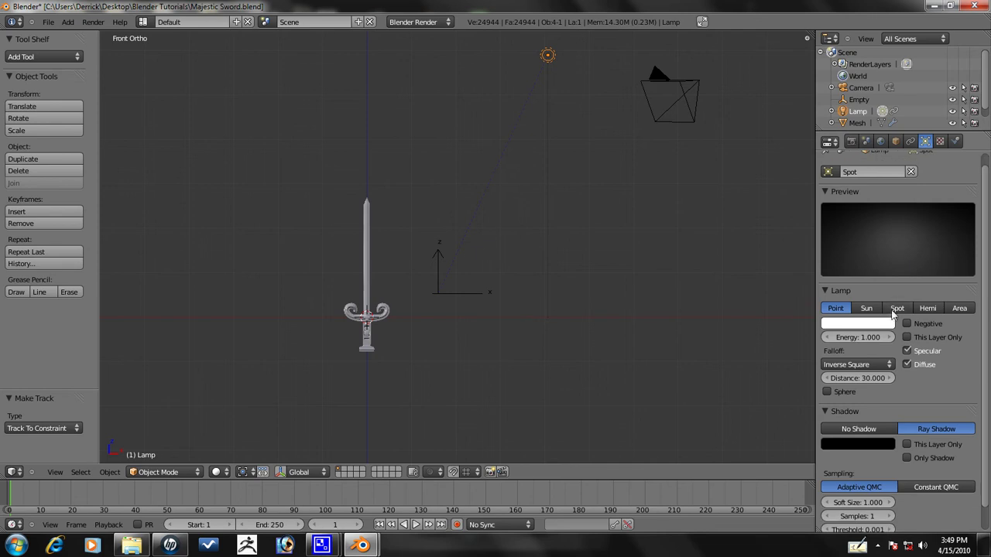
{"action": "left_click", "coordinate": [898, 309]}
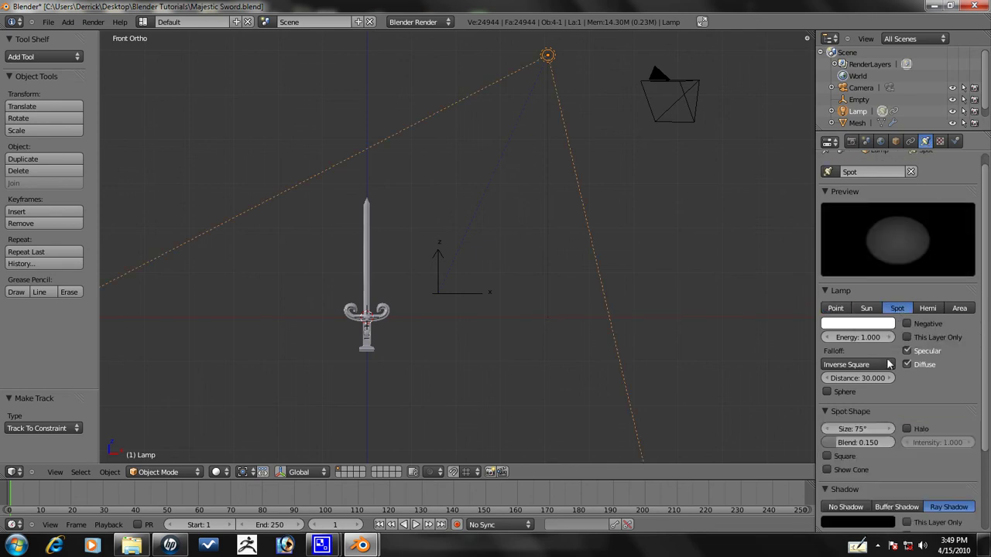
{"action": "left_click", "coordinate": [887, 364]}
{"action": "left_click", "coordinate": [880, 340]}
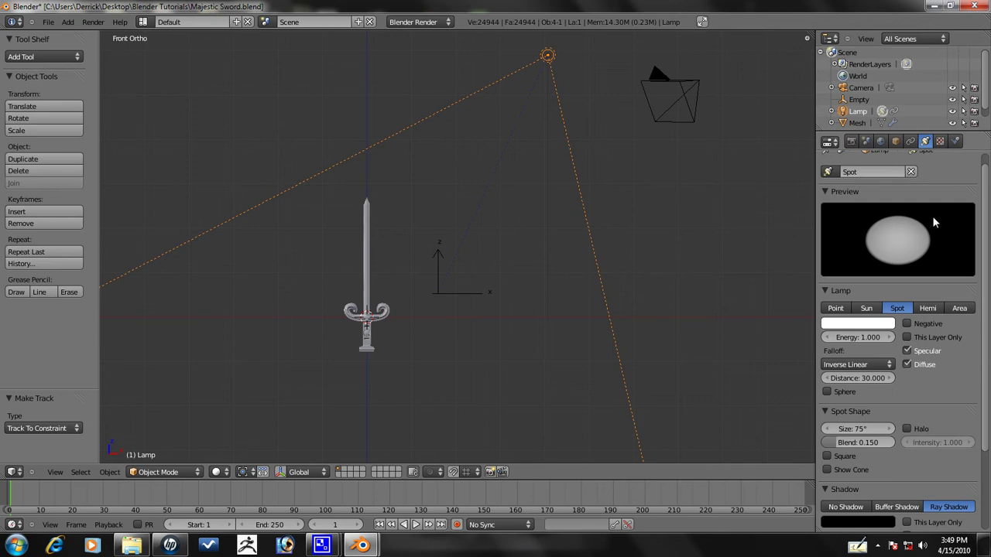
Switch the spot lamp's shadow from Ray Shadow to Buffer Shadow
{"action": "middle_click_drag", "start_coordinate": [515, 212], "coordinate": [769, 215]}
{"action": "scroll", "coordinate": [904, 349], "scroll_direction": "down", "scroll_amount": 2}
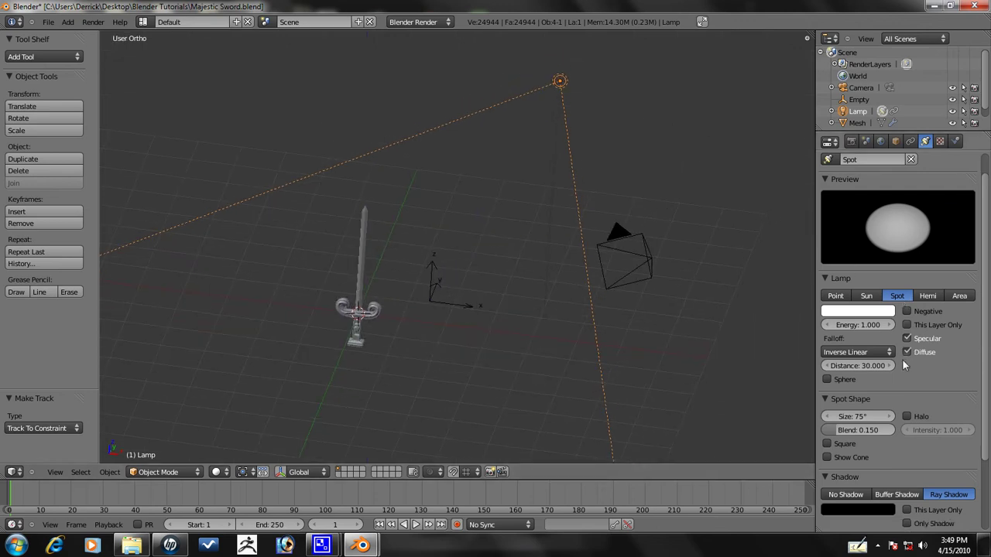
{"action": "scroll", "coordinate": [774, 309], "scroll_direction": "down", "scroll_amount": 1}
{"action": "scroll", "coordinate": [938, 288], "scroll_direction": "down", "scroll_amount": 1}
{"action": "scroll", "coordinate": [938, 288], "scroll_direction": "down", "scroll_amount": 2}
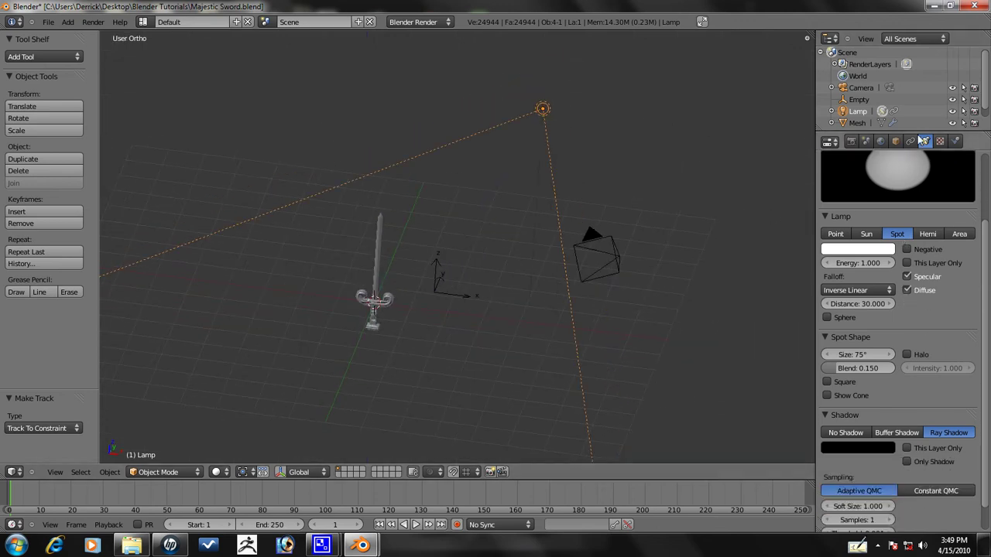
{"action": "middle_click_drag", "start_coordinate": [514, 167], "coordinate": [470, 106]}
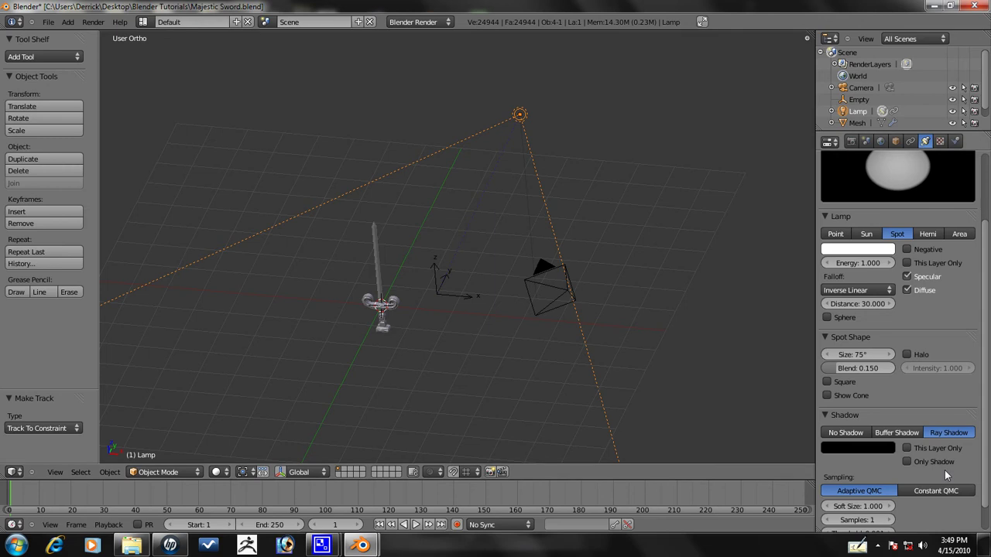
{"action": "left_click", "coordinate": [896, 432]}
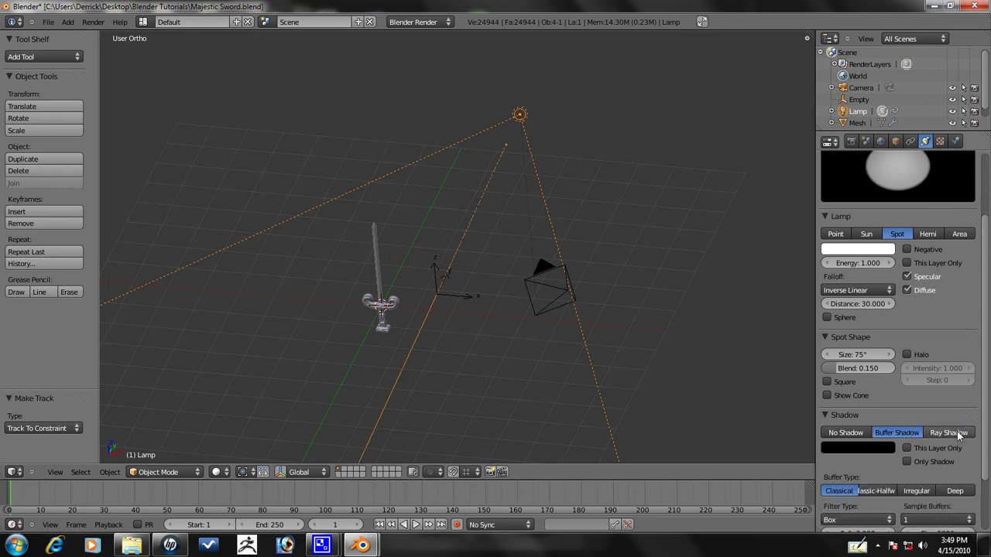
{"action": "scroll", "coordinate": [912, 429], "scroll_direction": "down", "scroll_amount": 2}
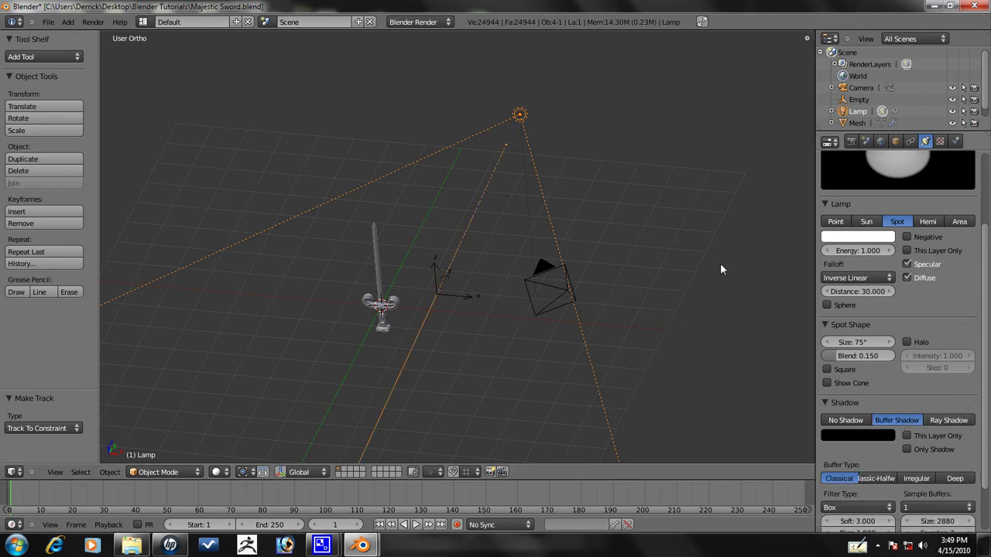
{"action": "middle_click_drag", "start_coordinate": [464, 141], "coordinate": [449, 214]}
Move the first Empty onto the sword in front view
{"action": "right_click", "coordinate": [441, 291]}
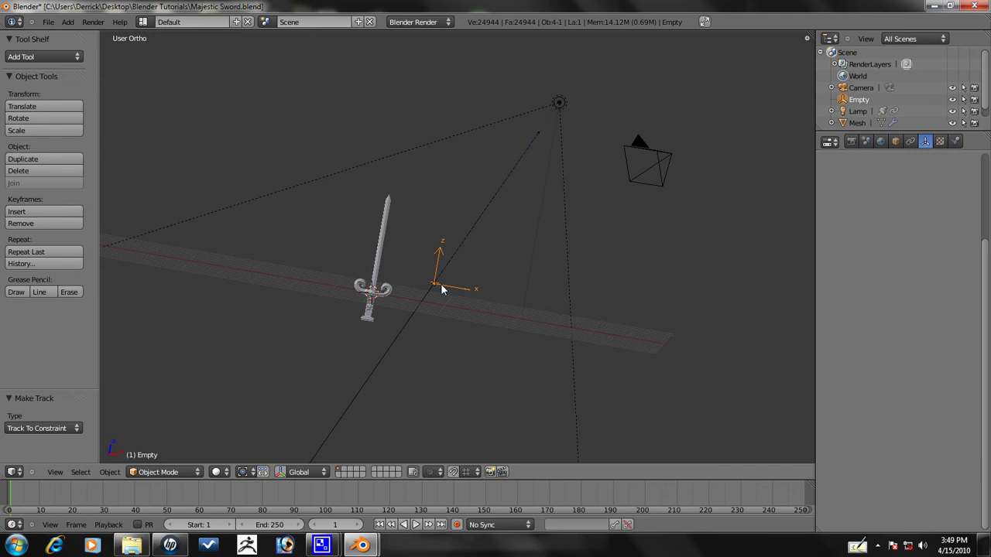
{"action": "key", "text": "KP_1"}
{"action": "key", "text": "g"}
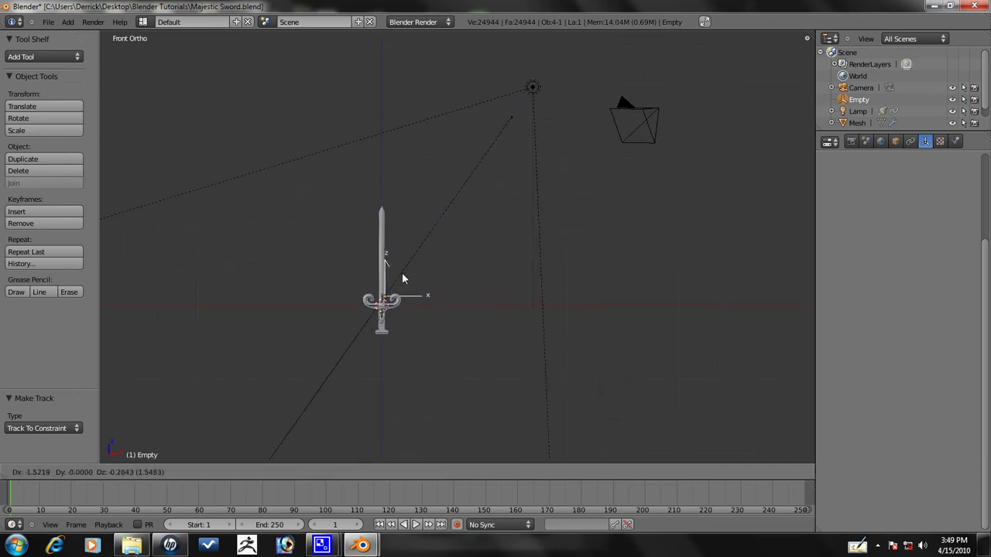
{"action": "left_click", "coordinate": [402, 279]}
{"action": "middle_click_drag", "start_coordinate": [474, 194], "coordinate": [432, 275]}
{"action": "right_click", "coordinate": [432, 275]}
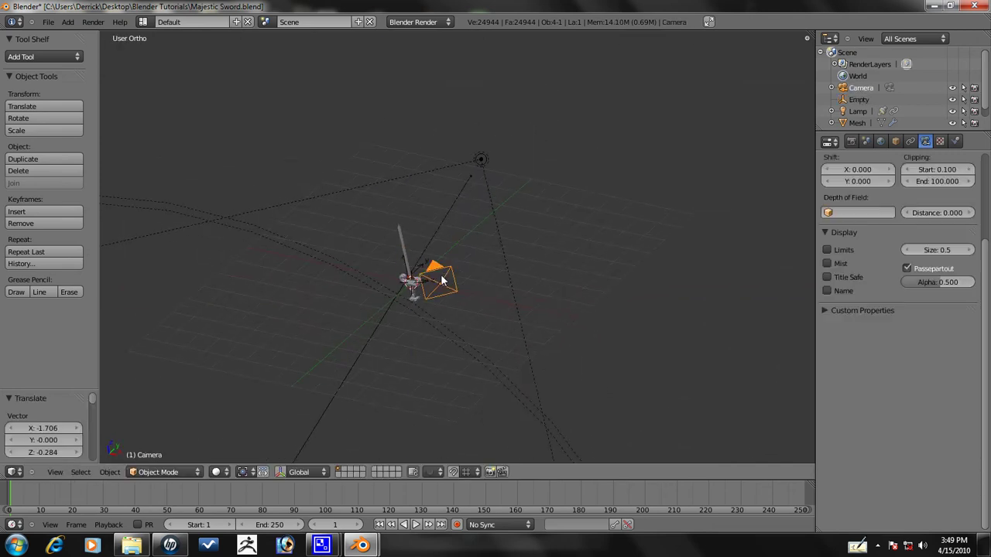
{"action": "key", "text": "KP_1"}
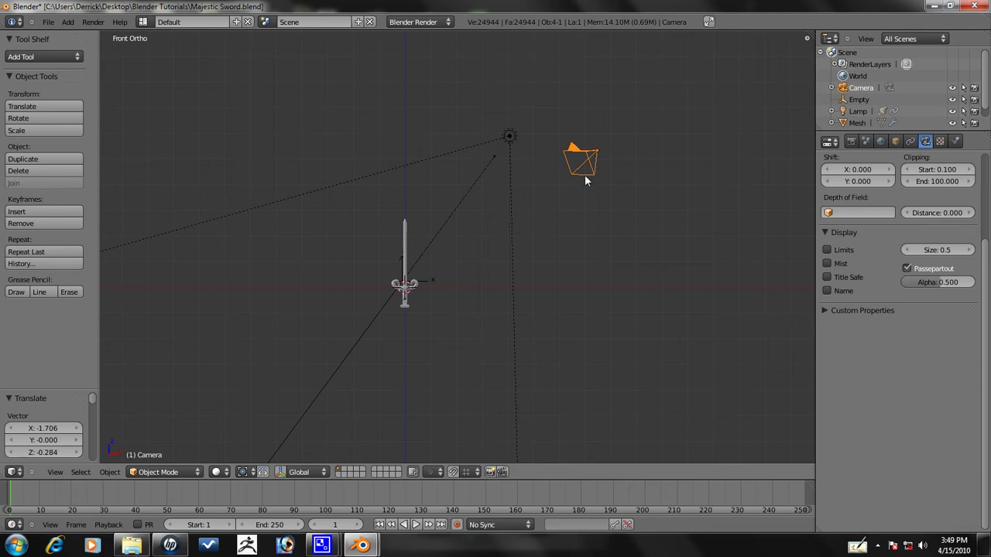
Add a second Empty and place it below-right of the sword
{"action": "key", "text": "shift+a"}
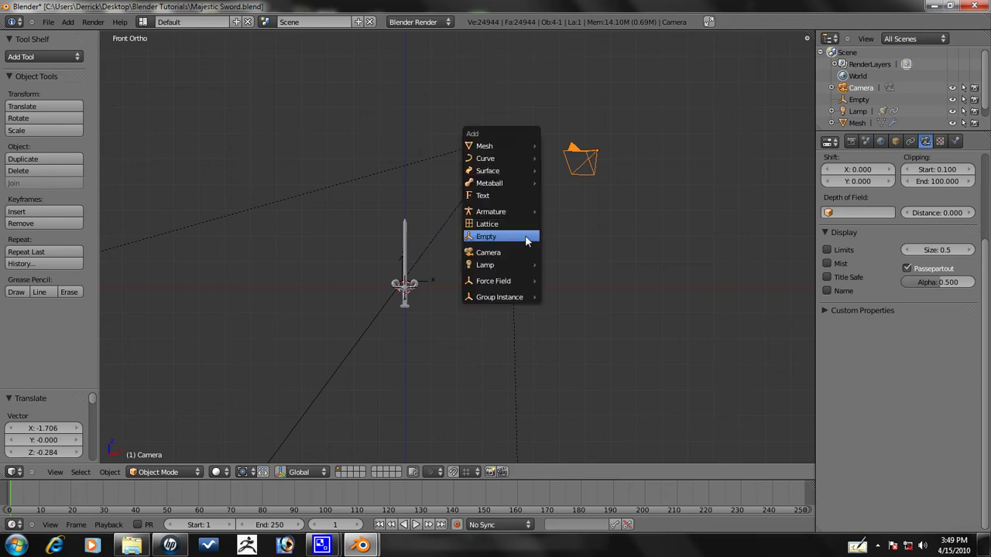
{"action": "left_click", "coordinate": [527, 237]}
{"action": "key", "text": "g"}
{"action": "left_click", "coordinate": [520, 319]}
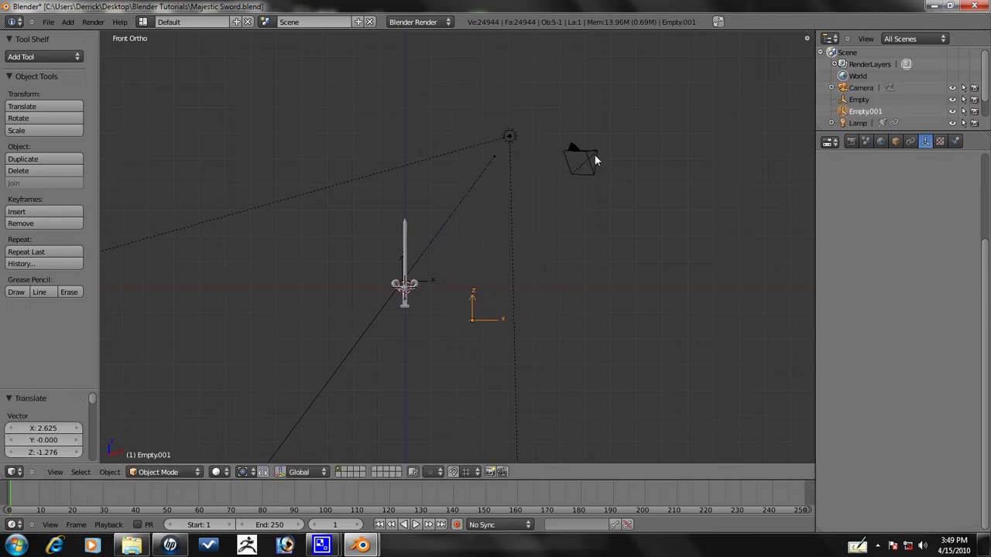
Give the camera a Track To constraint aimed at the second Empty
{"action": "right_click", "coordinate": [594, 157]}
{"action": "right_click", "coordinate": [483, 319], "text": "shift"}
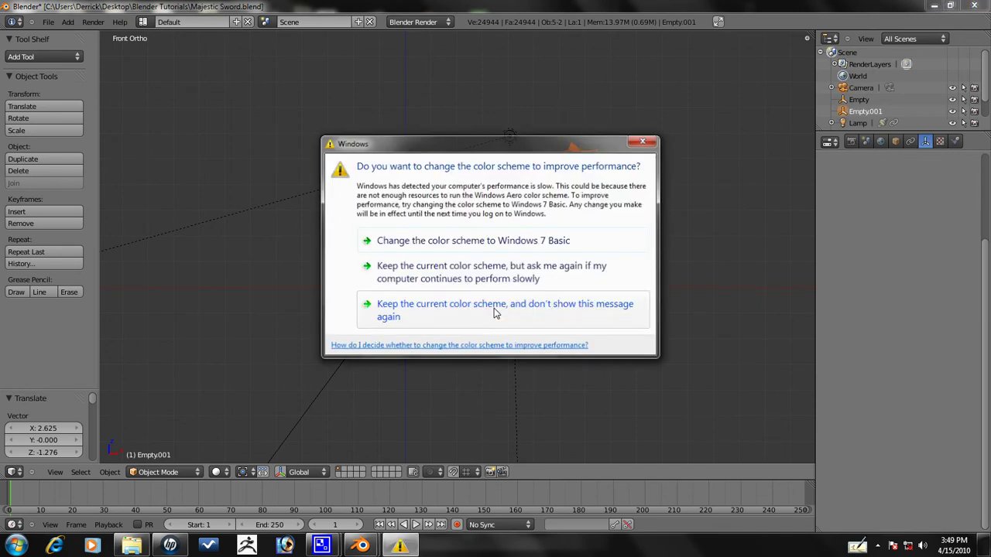
{"action": "left_click", "coordinate": [493, 310]}
{"action": "key", "text": "ctrl+t"}
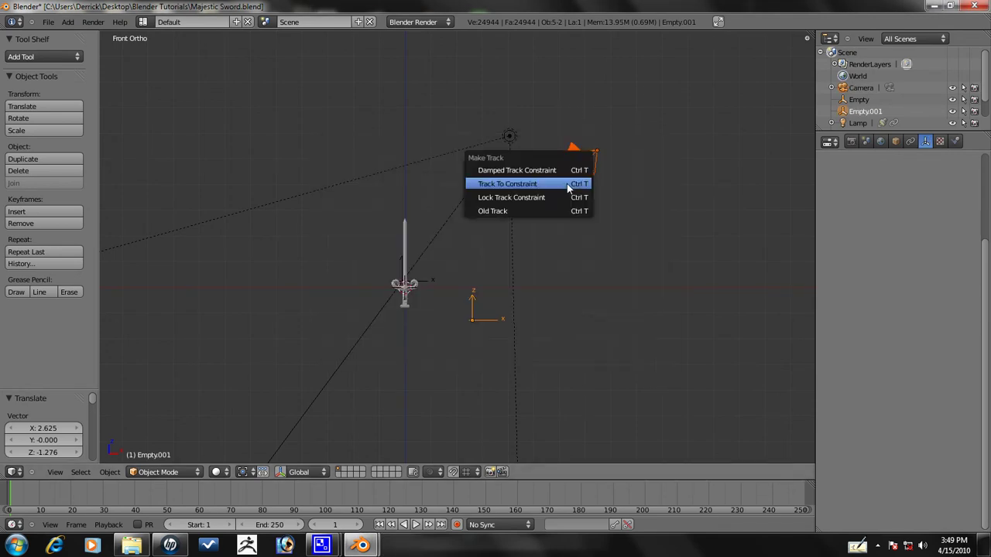
{"action": "left_click", "coordinate": [567, 183]}
Select the camera, cancel a trial move, and return to front orthographic view
{"action": "right_click", "coordinate": [566, 188]}
{"action": "middle_click_drag", "start_coordinate": [566, 188], "coordinate": [520, 283]}
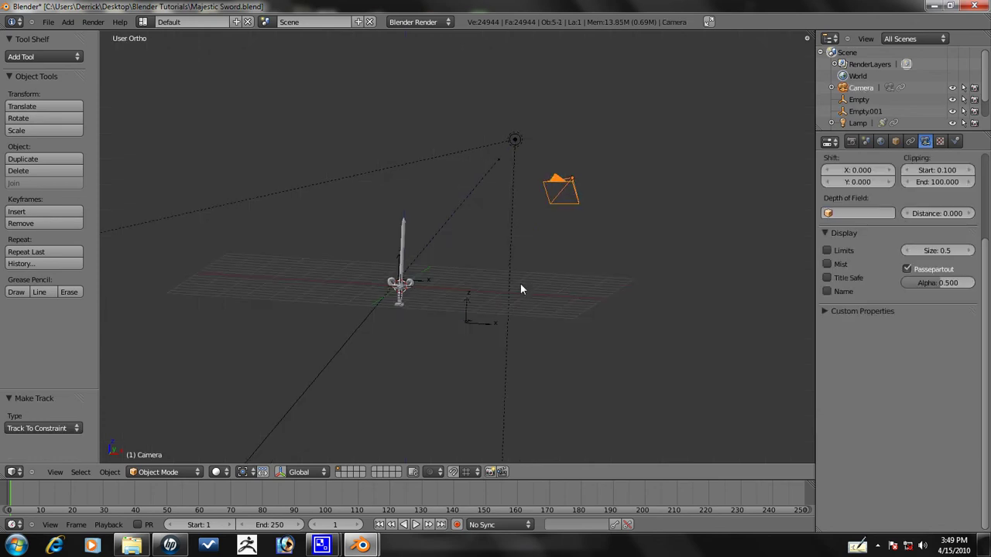
{"action": "key", "text": "g"}
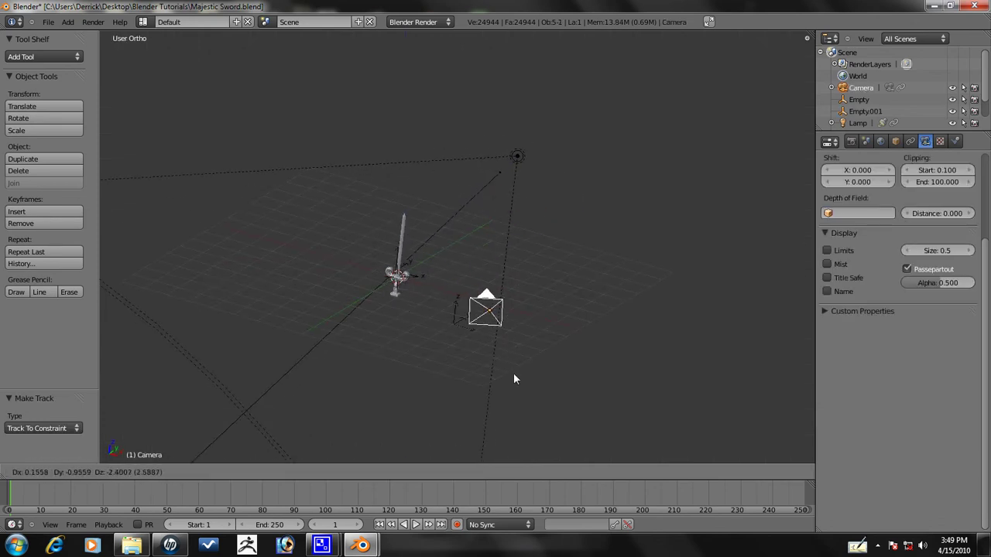
{"action": "right_click", "coordinate": [477, 381]}
{"action": "key", "text": "grave"}
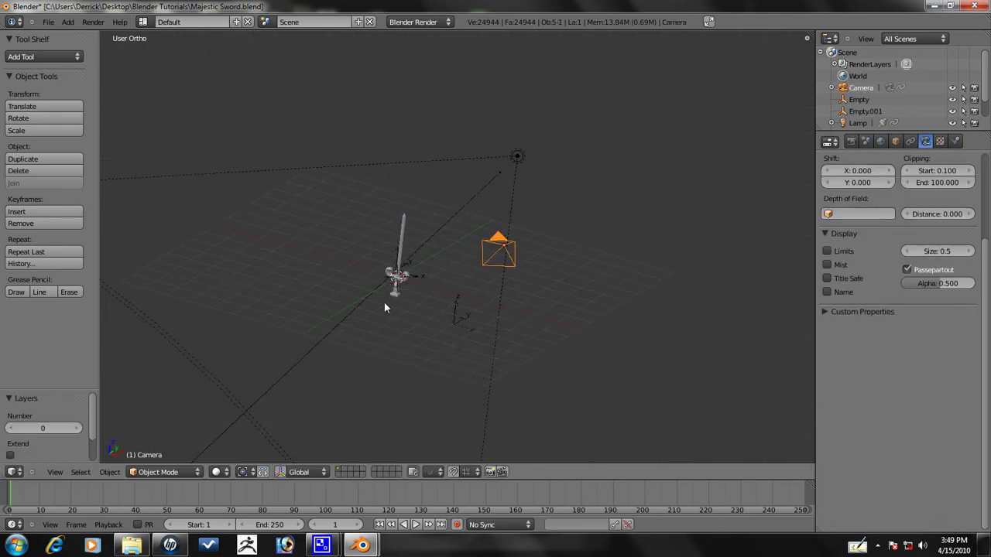
{"action": "key", "text": "KP_1"}
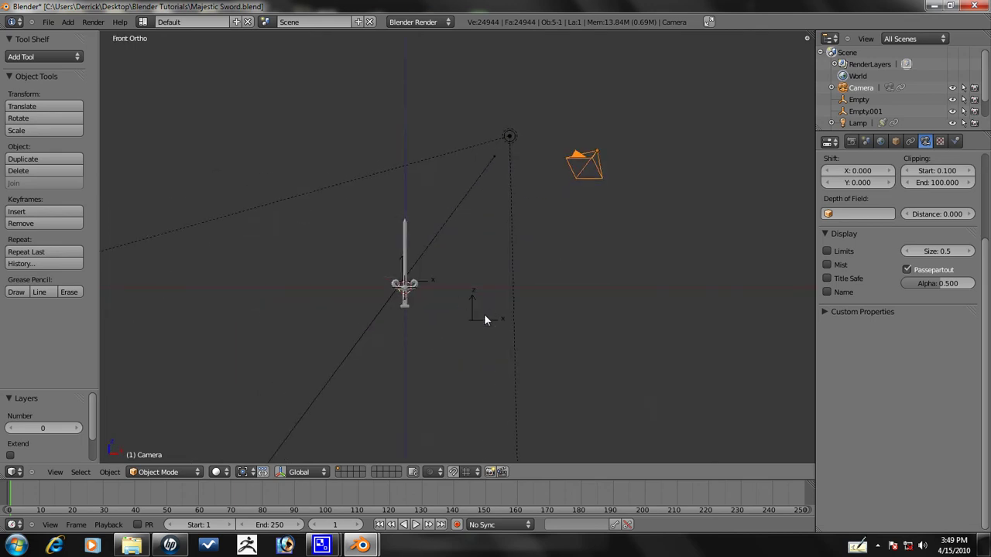
Move Empty.001 to the sword's guard
{"action": "right_click", "coordinate": [480, 313]}
{"action": "key", "text": "g"}
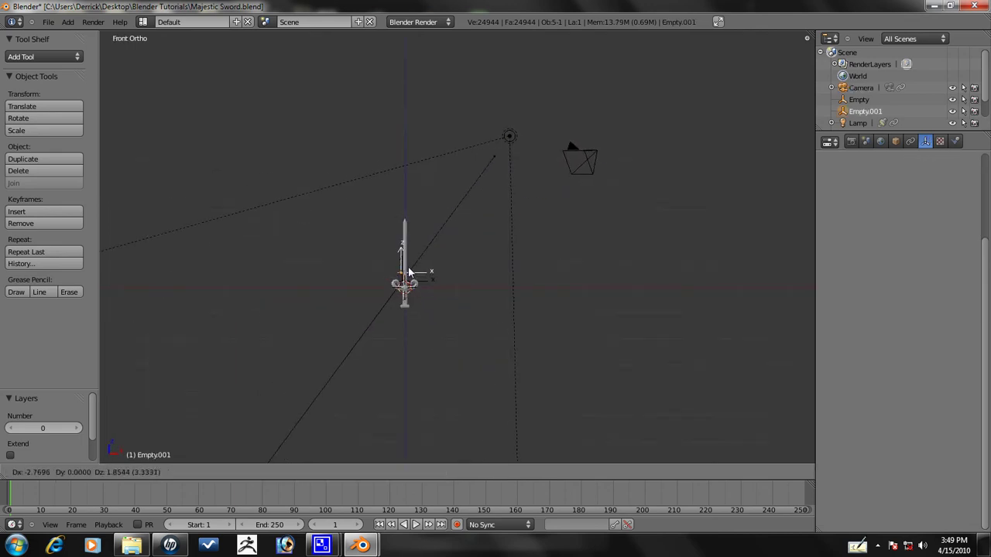
{"action": "left_click", "coordinate": [556, 182]}
Clear the camera's location and move it out near the circular path
{"action": "right_click", "coordinate": [574, 168]}
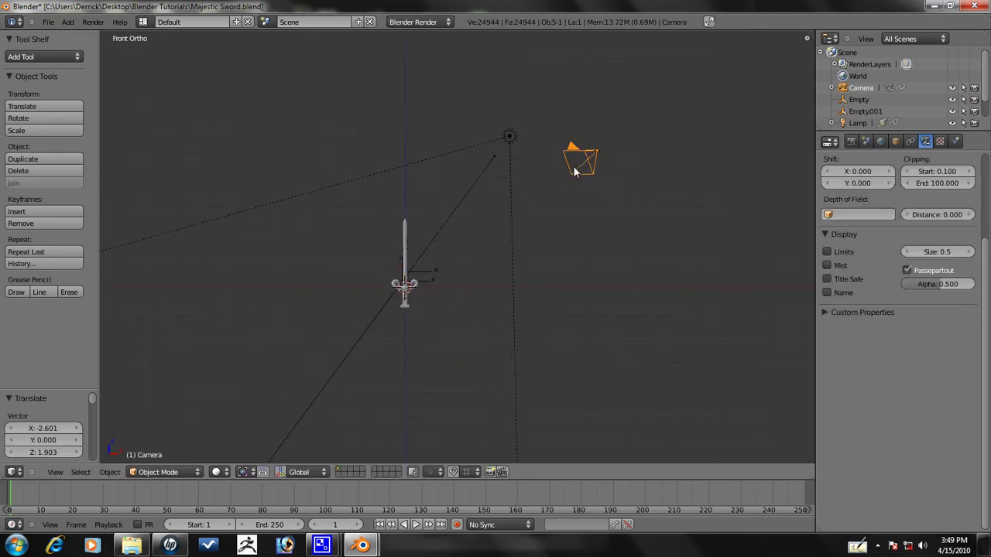
{"action": "key", "text": "alt+g"}
{"action": "middle_click_drag", "start_coordinate": [543, 188], "coordinate": [385, 245]}
{"action": "key", "text": "g"}
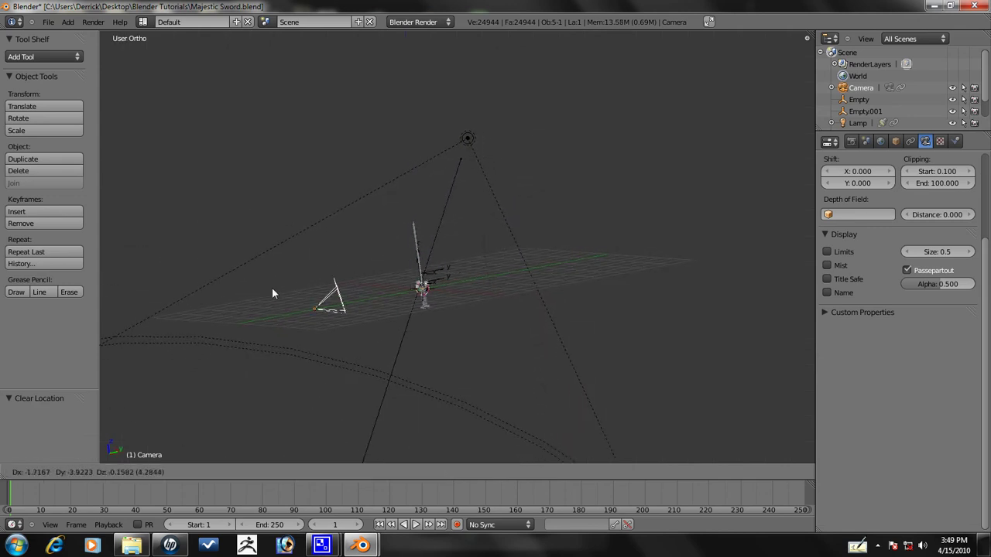
{"action": "left_click", "coordinate": [157, 307]}
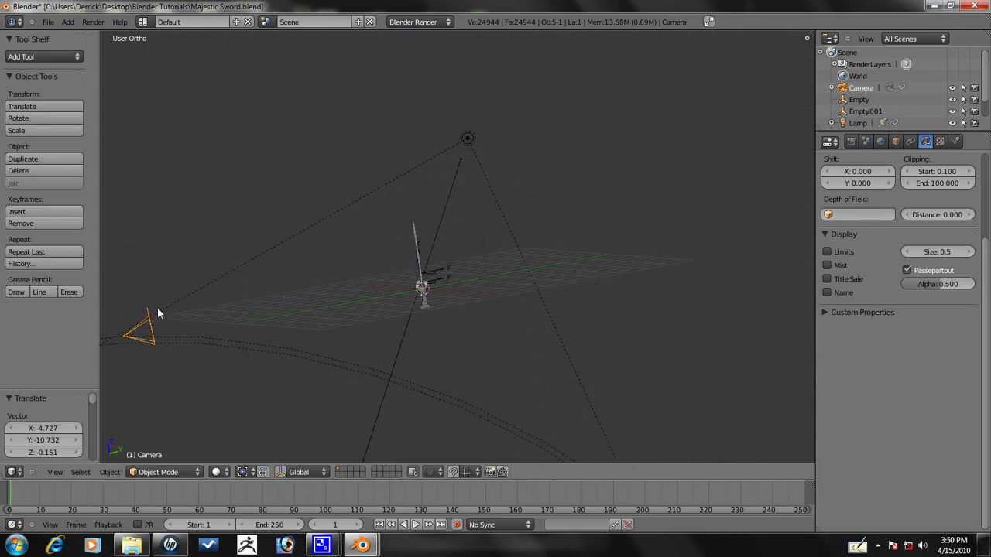
Look through the camera and adjust its position to frame the sword
{"action": "key", "text": "KP_1"}
{"action": "scroll", "coordinate": [373, 339], "scroll_direction": "up", "scroll_amount": 3}
{"action": "key", "text": "KP_0"}
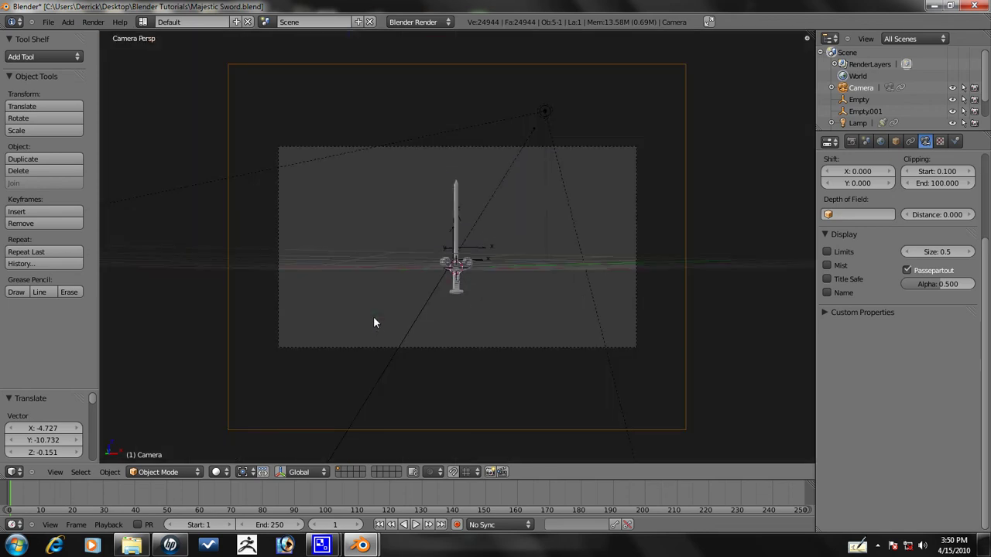
{"action": "scroll", "coordinate": [438, 300], "scroll_direction": "up", "scroll_amount": 3}
{"action": "key", "text": "g"}
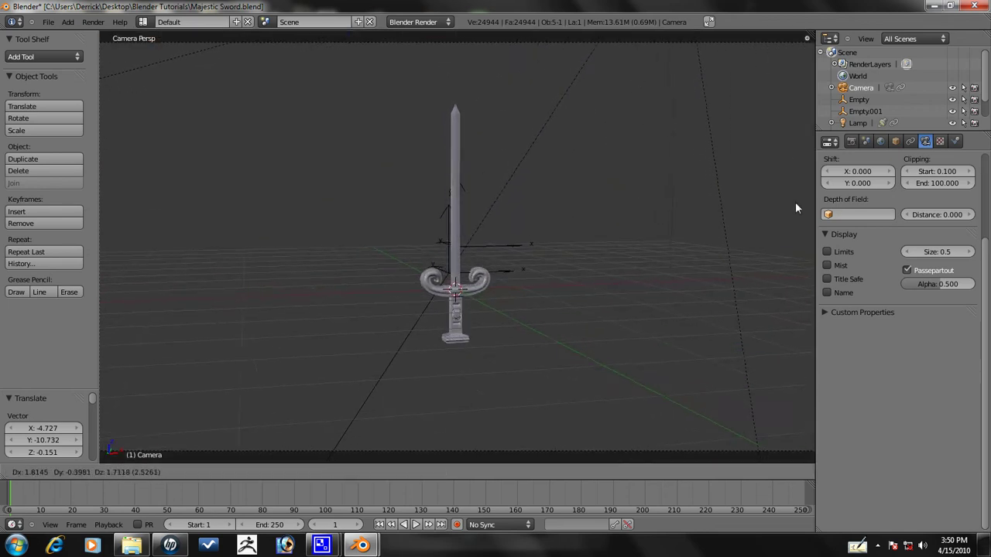
{"action": "left_click", "coordinate": [574, 125]}
{"action": "scroll", "coordinate": [600, 298], "scroll_direction": "down", "scroll_amount": 3}
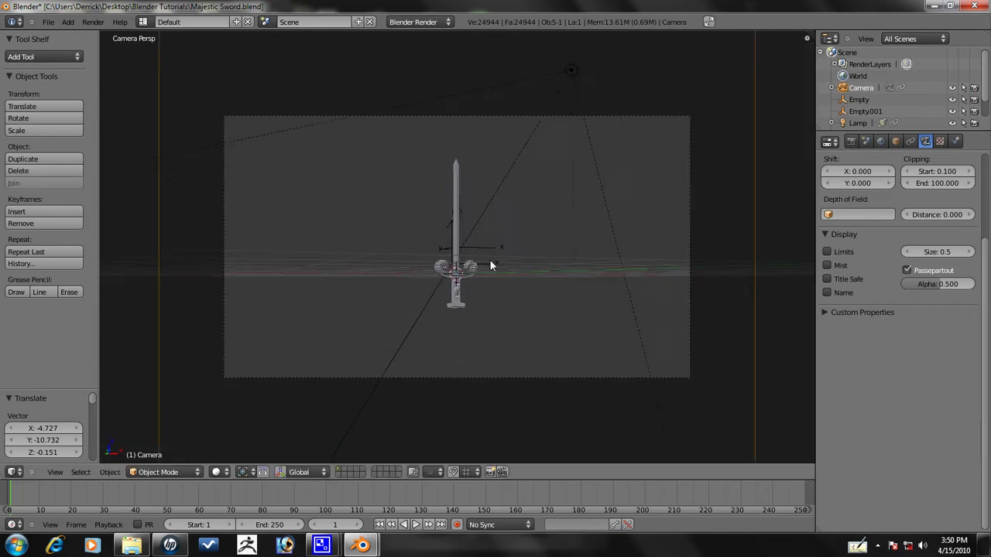
{"action": "scroll", "coordinate": [572, 291], "scroll_direction": "up", "scroll_amount": 3}
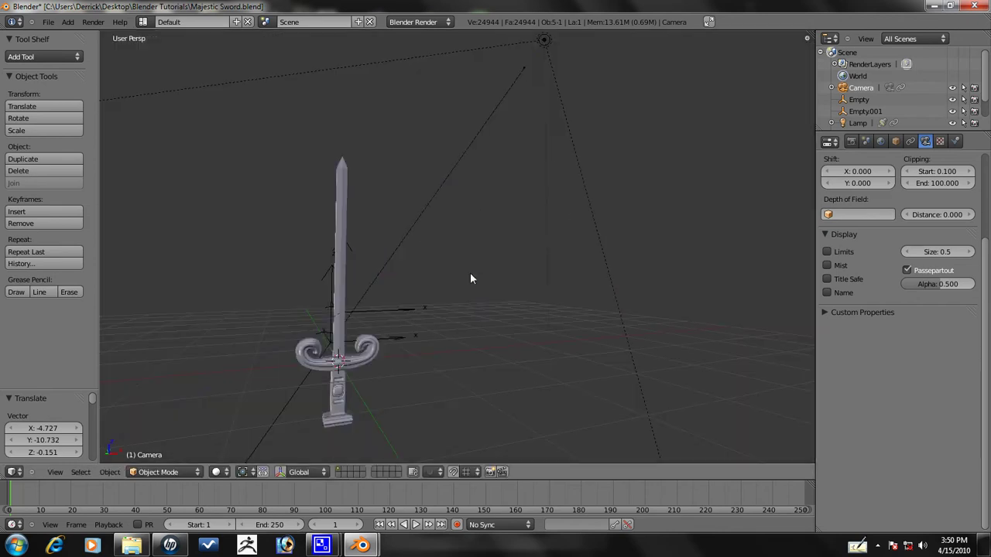
{"action": "scroll", "coordinate": [387, 338], "scroll_direction": "down", "scroll_amount": 6}
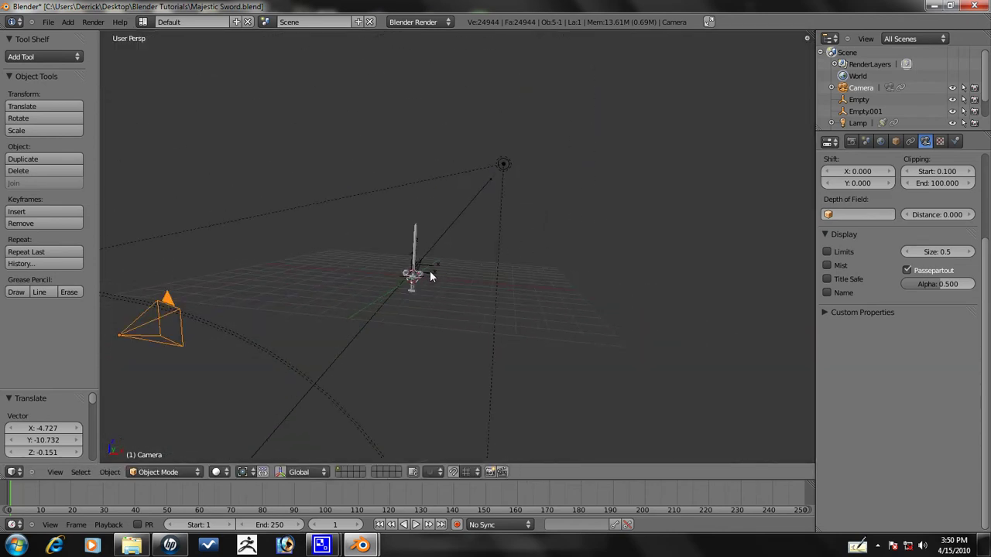
Delete the unused first Empty, then select Empty.001
{"action": "right_click", "coordinate": [432, 277]}
{"action": "scroll", "coordinate": [431, 280], "scroll_direction": "up", "scroll_amount": 2}
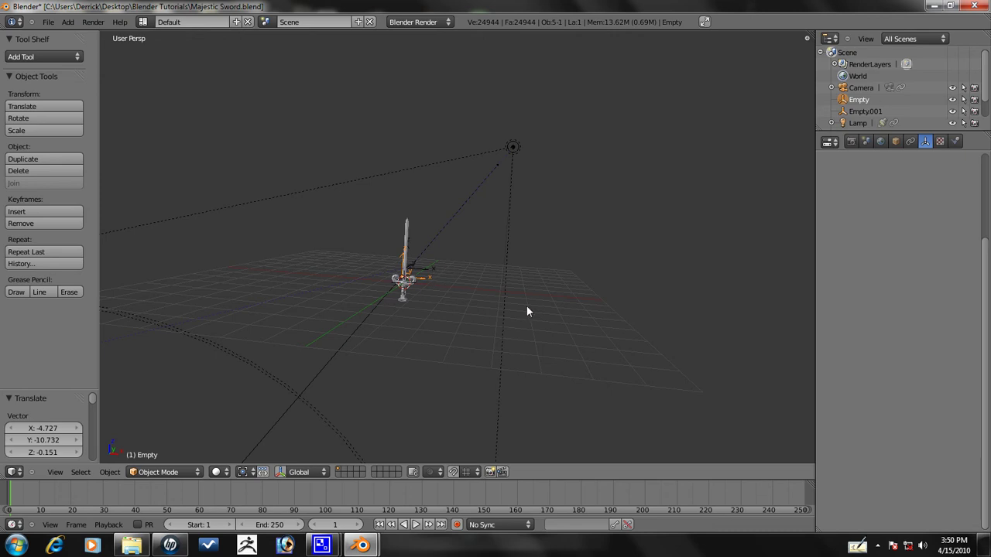
{"action": "left_click", "coordinate": [455, 264]}
{"action": "scroll", "coordinate": [425, 283], "scroll_direction": "down", "scroll_amount": 3}
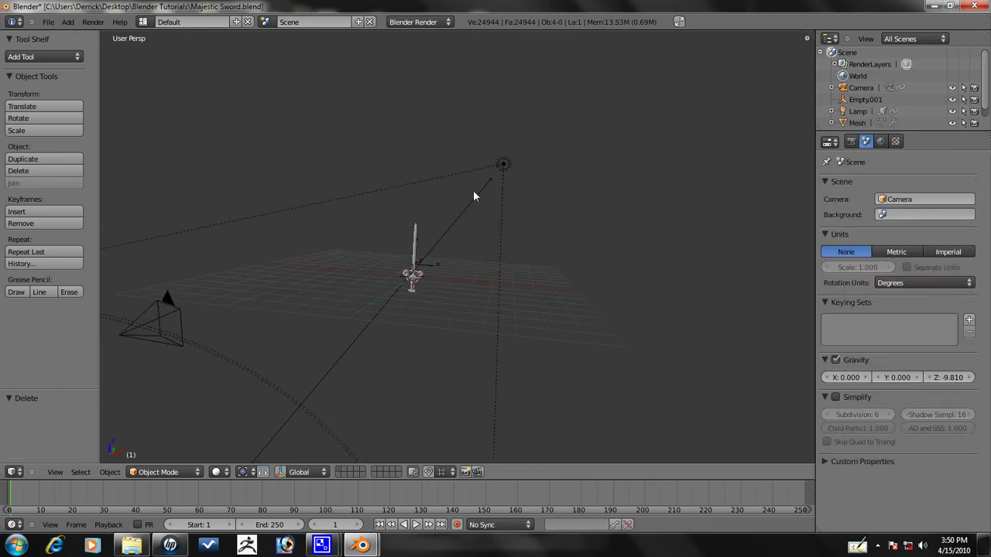
{"action": "scroll", "coordinate": [454, 273], "scroll_direction": "up", "scroll_amount": 3}
{"action": "scroll", "coordinate": [442, 270], "scroll_direction": "down", "scroll_amount": 3}
{"action": "scroll", "coordinate": [432, 245], "scroll_direction": "up", "scroll_amount": 1}
{"action": "right_click", "coordinate": [417, 270]}
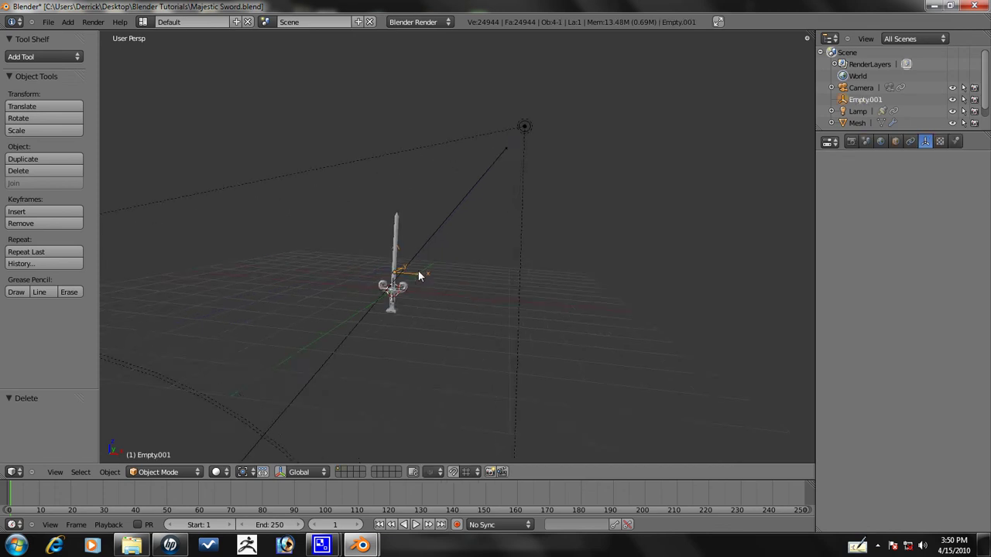
Reposition Empty.001 on the sword and switch to textured display
{"action": "scroll", "coordinate": [418, 273], "scroll_direction": "up", "scroll_amount": 2}
{"action": "key", "text": "g"}
{"action": "left_click", "coordinate": [411, 304]}
{"action": "key", "text": "alt+z"}
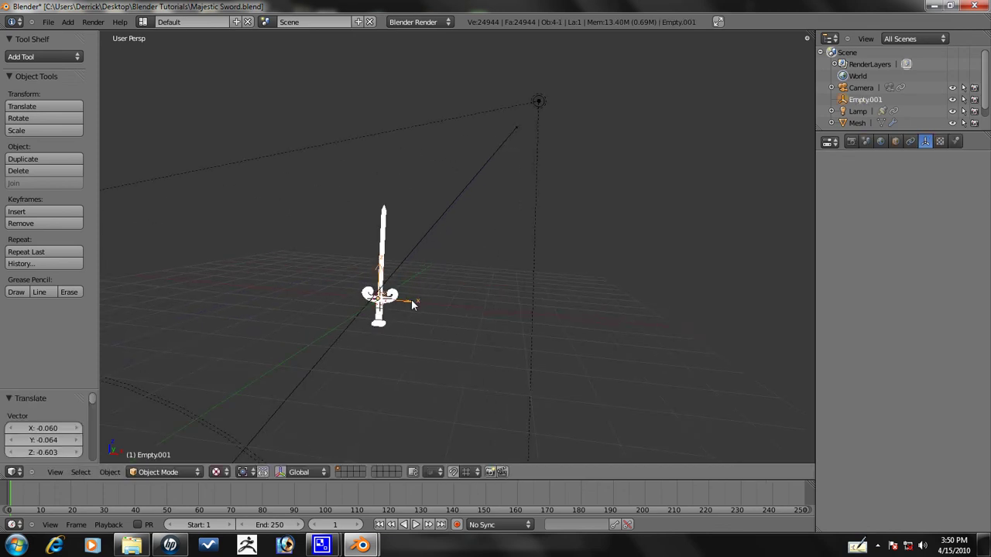
Remove the sword mesh's UVTex layer, leaving only the Col vertex colours
{"action": "scroll", "coordinate": [412, 321], "scroll_direction": "up", "scroll_amount": 5}
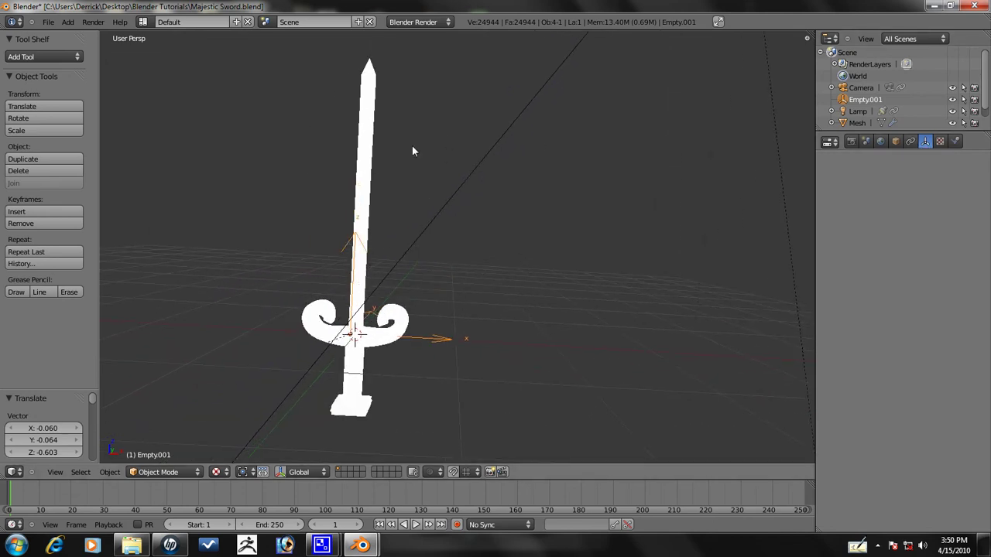
{"action": "right_click", "coordinate": [375, 145]}
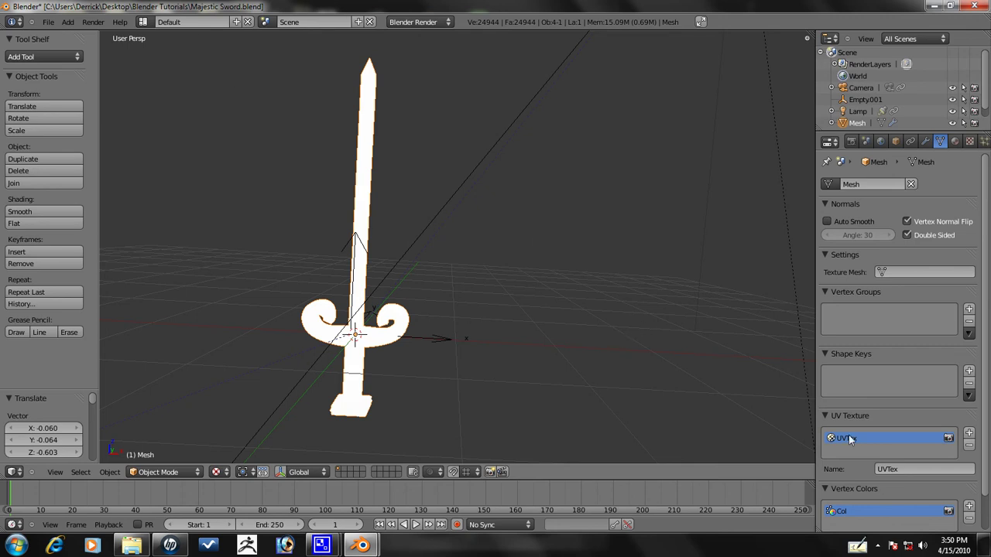
{"action": "left_click", "coordinate": [969, 447]}
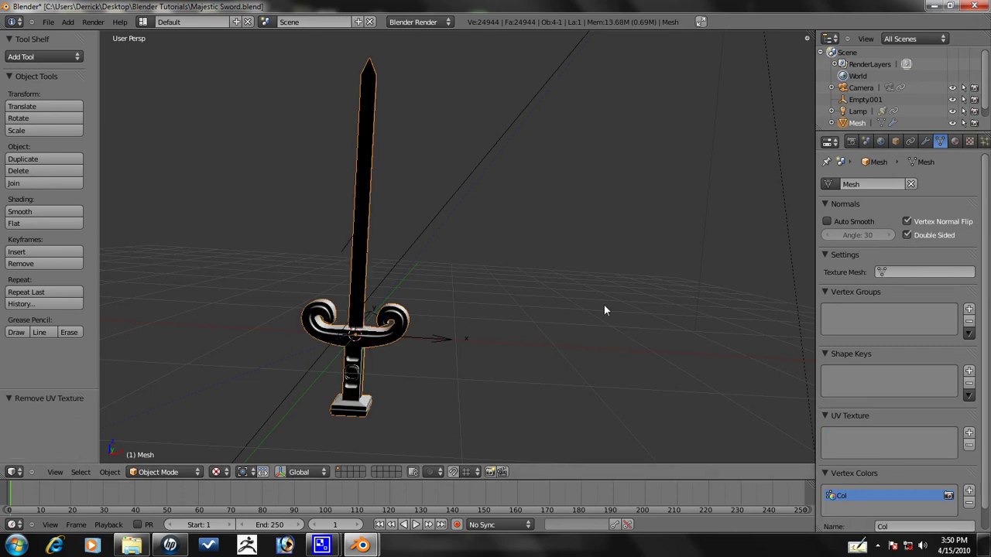
{"action": "middle_click_drag", "start_coordinate": [603, 305], "coordinate": [504, 305]}
{"action": "scroll", "coordinate": [504, 305], "scroll_direction": "down", "scroll_amount": 3}
{"action": "scroll", "coordinate": [505, 305], "scroll_direction": "down", "scroll_amount": 2}
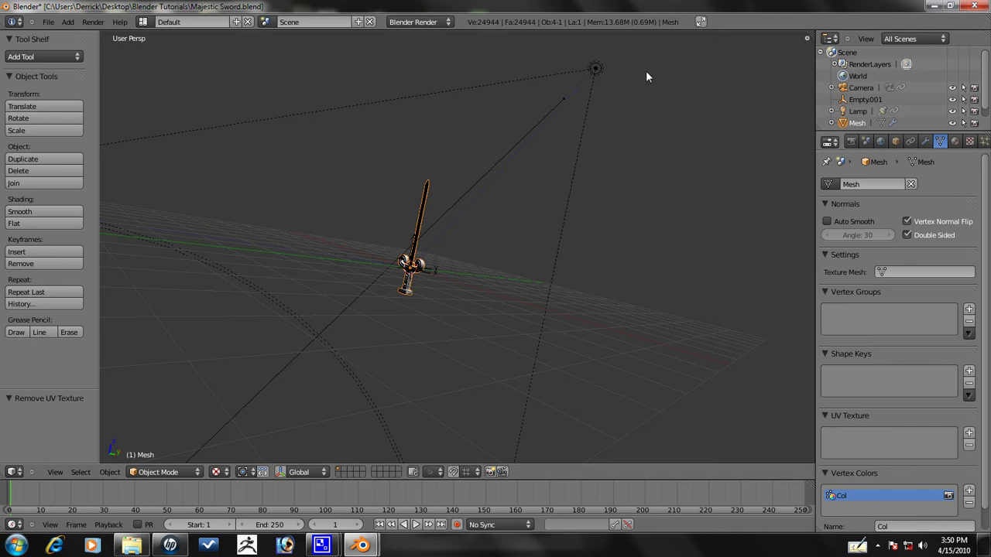
Give the spot lamp a Track To constraint aimed at Empty.001
{"action": "right_click", "coordinate": [593, 75]}
{"action": "middle_click_drag", "start_coordinate": [592, 74], "coordinate": [489, 140]}
{"action": "key", "text": "g"}
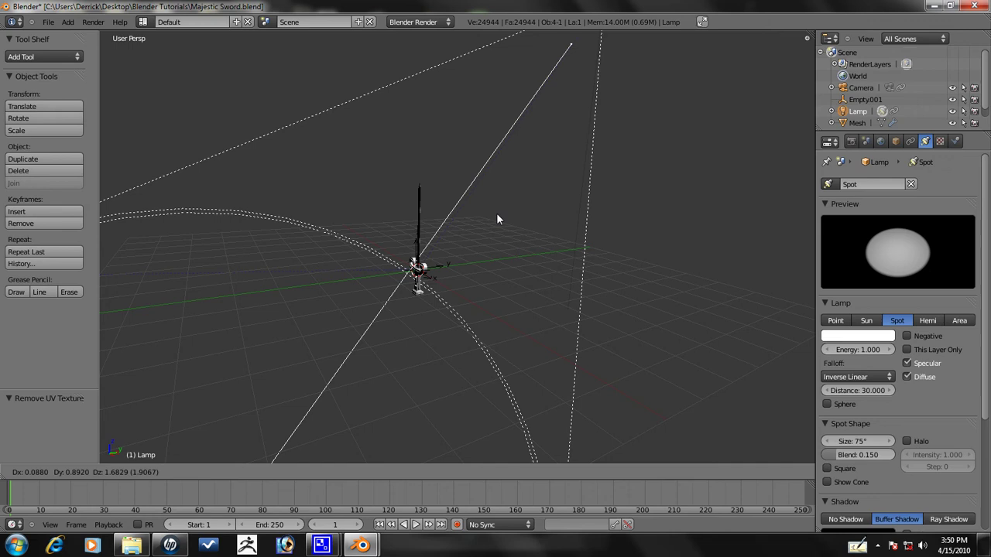
{"action": "left_click", "coordinate": [516, 132]}
{"action": "right_click", "coordinate": [447, 264], "text": "shift"}
{"action": "key", "text": "ctrl+t"}
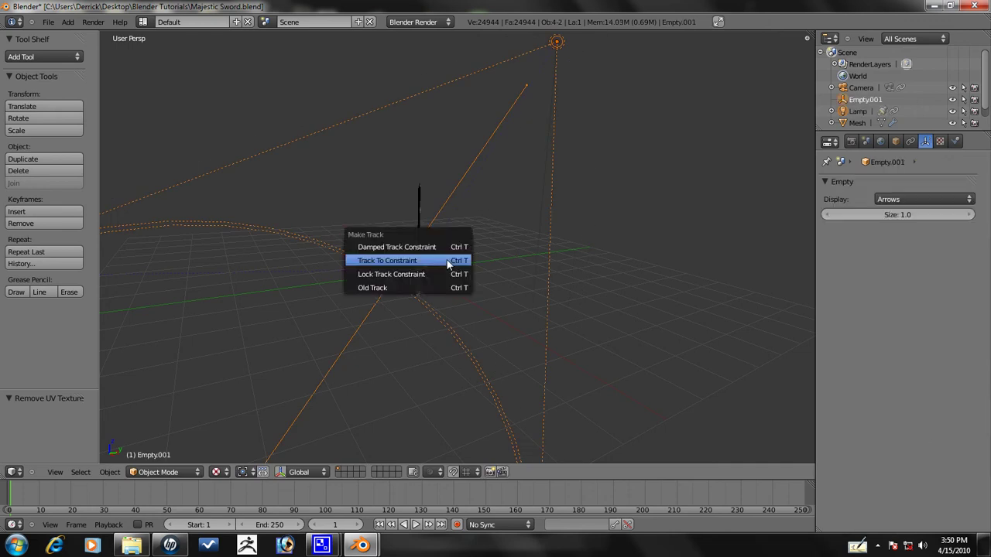
{"action": "left_click", "coordinate": [447, 260]}
Reposition the tracking lamp beside the sword so its beam shines down on it
{"action": "right_click", "coordinate": [557, 45]}
{"action": "key", "text": "g"}
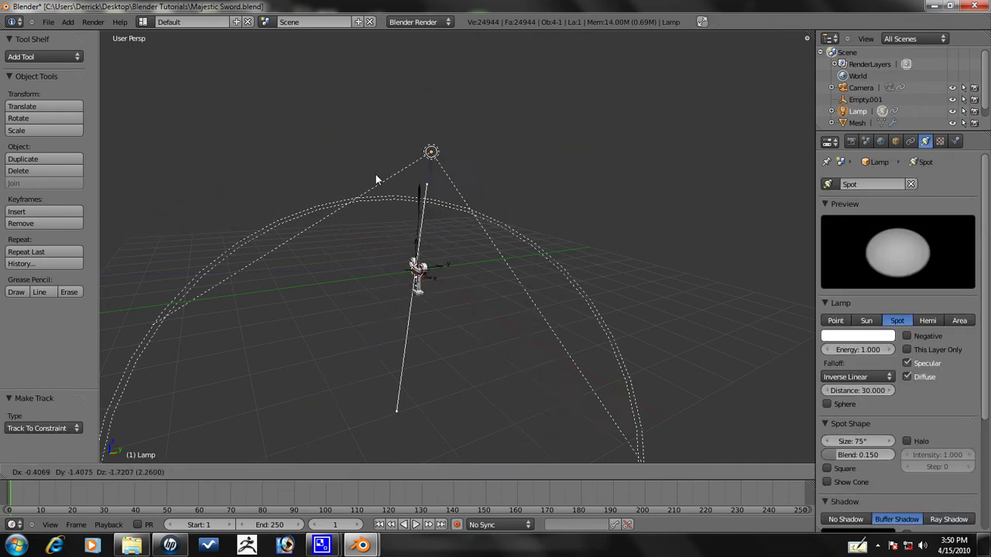
{"action": "left_click", "coordinate": [334, 171]}
{"action": "key", "text": "KP_1"}
{"action": "key", "text": "g"}
{"action": "left_click_drag", "start_coordinate": [542, 218], "coordinate": [659, 173]}
{"action": "left_click", "coordinate": [660, 173]}
{"action": "middle_click_drag", "start_coordinate": [618, 204], "coordinate": [598, 225]}
{"action": "key", "text": "g"}
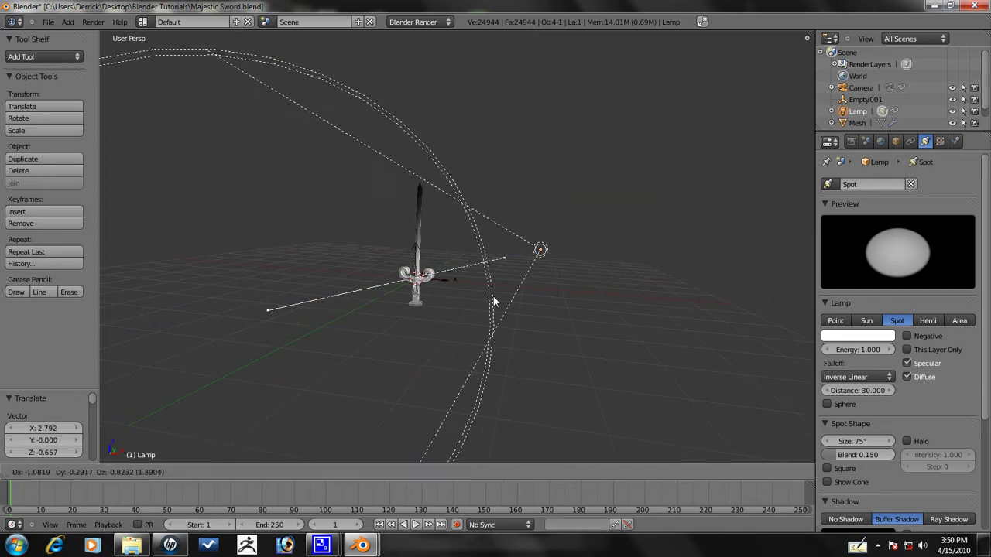
{"action": "left_click", "coordinate": [469, 235]}
{"action": "key", "text": "g"}
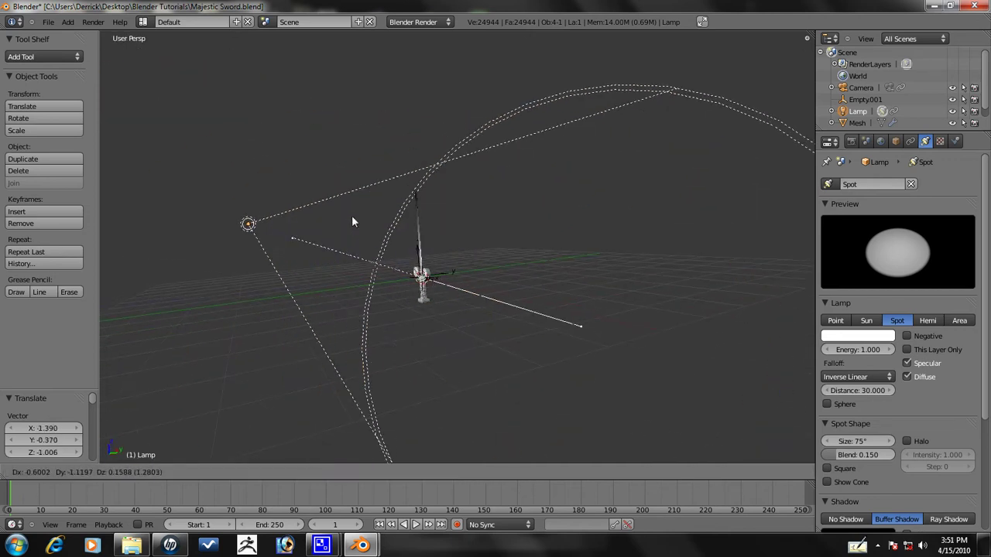
{"action": "left_click", "coordinate": [280, 218]}
{"action": "middle_click_drag", "start_coordinate": [458, 253], "coordinate": [454, 253]}
{"action": "right_click", "coordinate": [325, 304]}
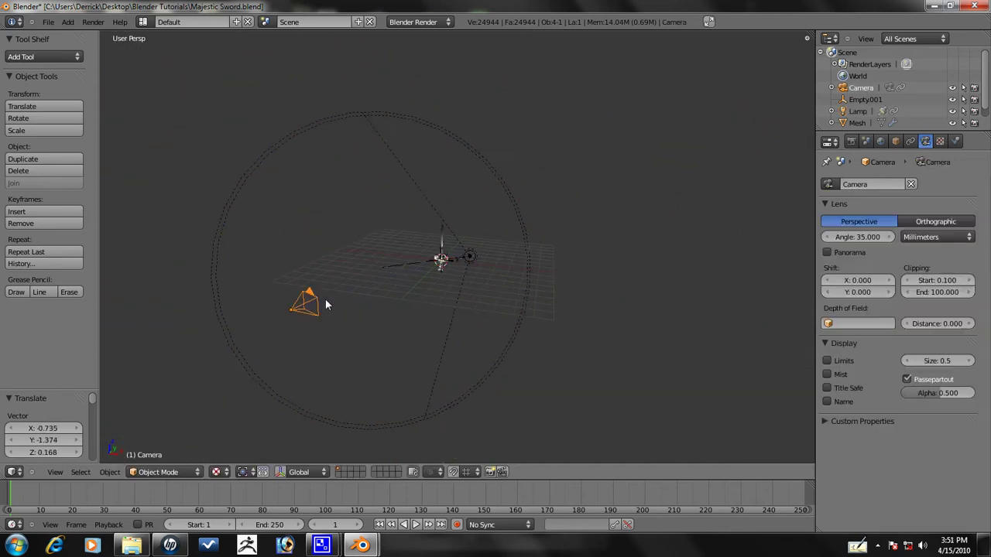
{"action": "key", "text": "KP_0"}
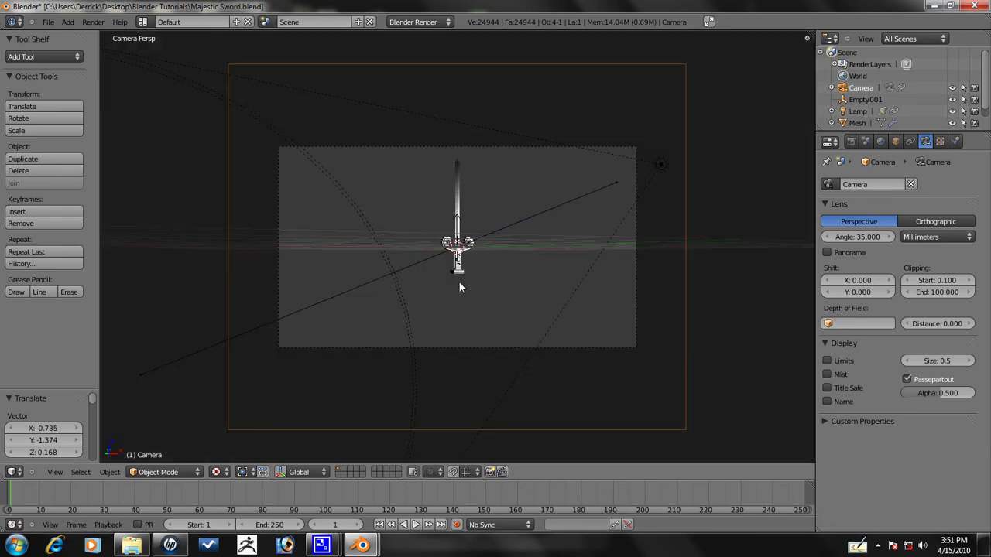
{"action": "key", "text": "g"}
{"action": "left_click", "coordinate": [573, 296]}
{"action": "key", "text": "g"}
{"action": "key", "text": "z"}
{"action": "key", "text": "z"}
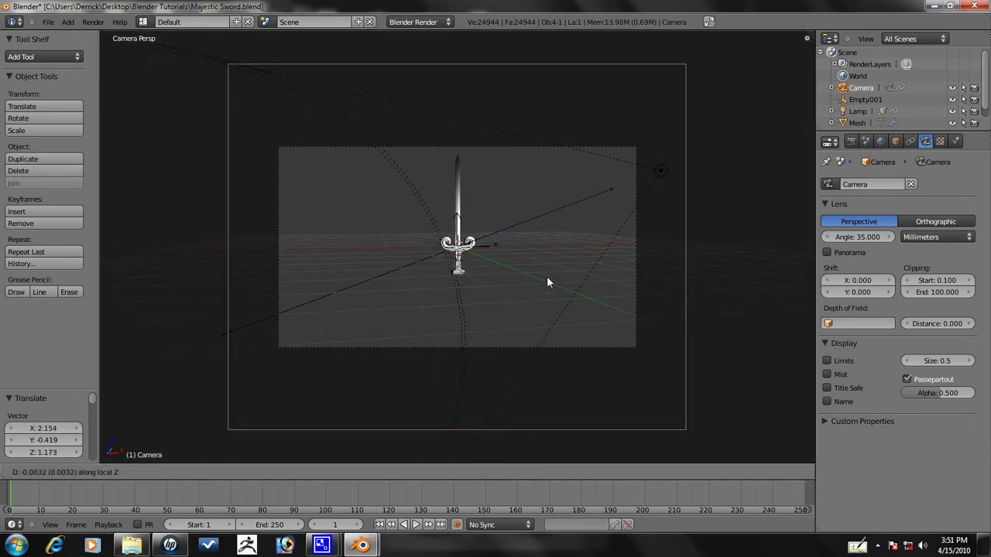
{"action": "left_click", "coordinate": [524, 236]}
{"action": "key", "text": "g"}
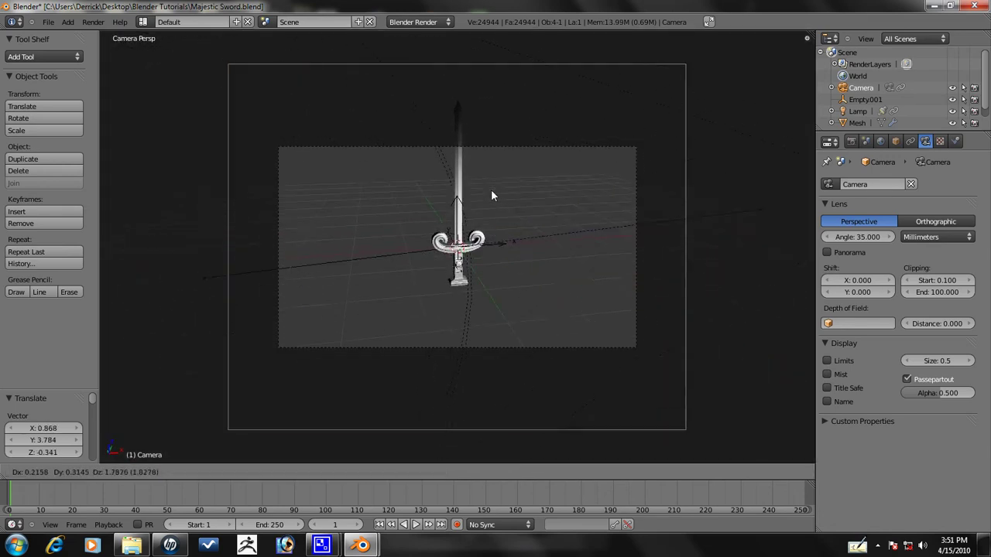
{"action": "right_click", "coordinate": [487, 249]}
{"action": "scroll", "coordinate": [497, 250], "scroll_direction": "down", "scroll_amount": 3}
{"action": "key", "text": "KP_0"}
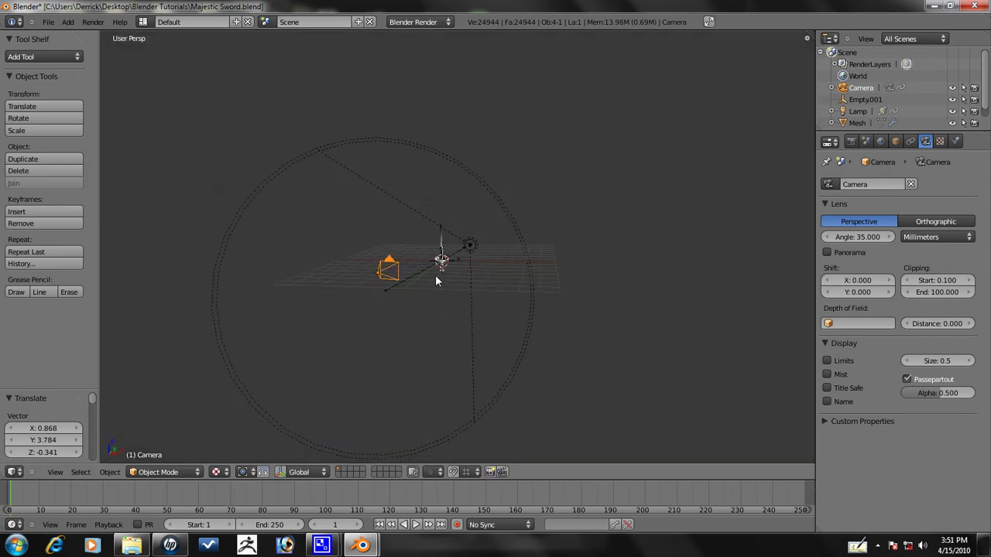
{"action": "key", "text": "g"}
{"action": "right_click", "coordinate": [442, 269]}
{"action": "middle_click_drag", "start_coordinate": [445, 267], "coordinate": [434, 270]}
Clear Empty.001's parent while keeping its transformation
{"action": "right_click", "coordinate": [446, 275]}
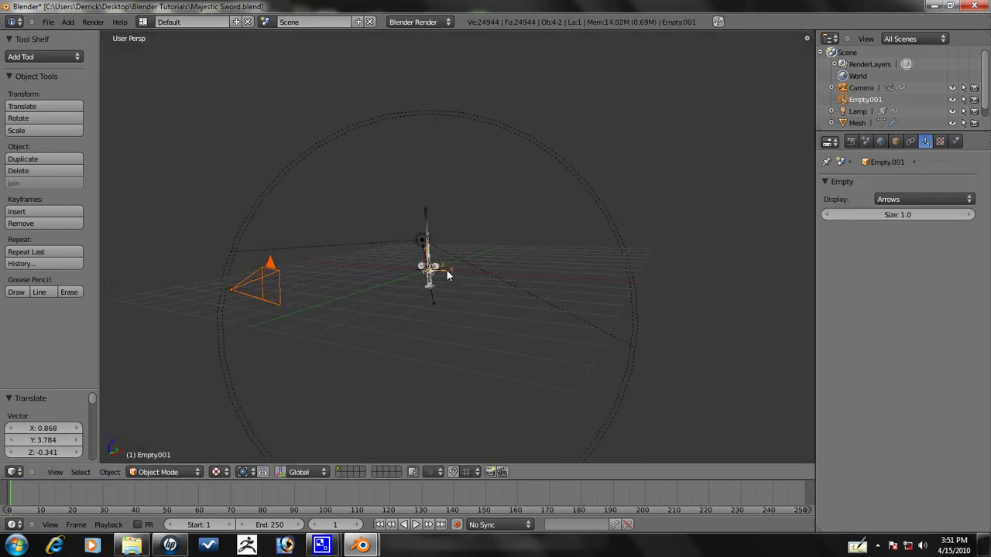
{"action": "key", "text": "alt+p"}
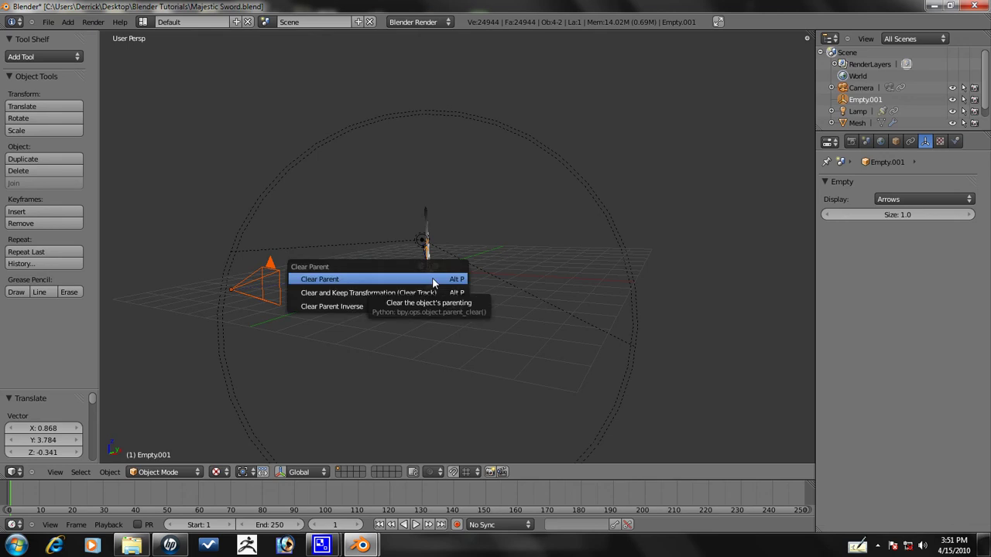
{"action": "left_click", "coordinate": [384, 292]}
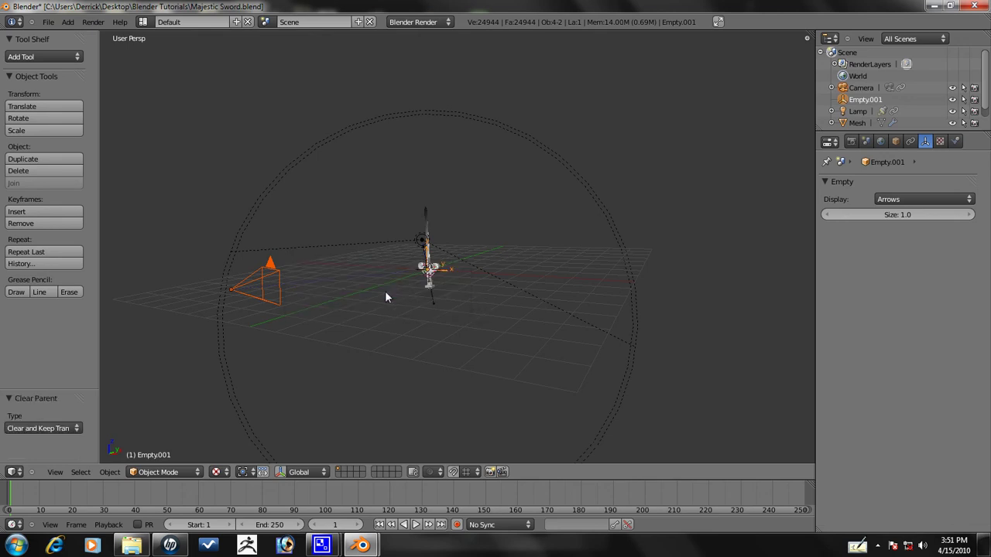
{"action": "right_click", "coordinate": [297, 293]}
{"action": "key", "text": "g"}
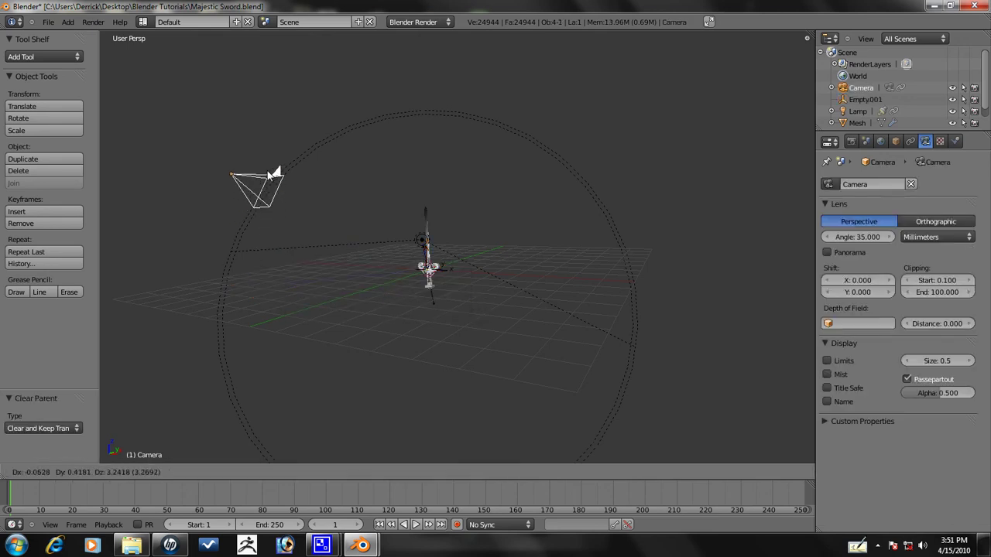
{"action": "key", "text": "Escape"}
Clear Empty.001's rotation and remove its parent outright
{"action": "right_click", "coordinate": [442, 273]}
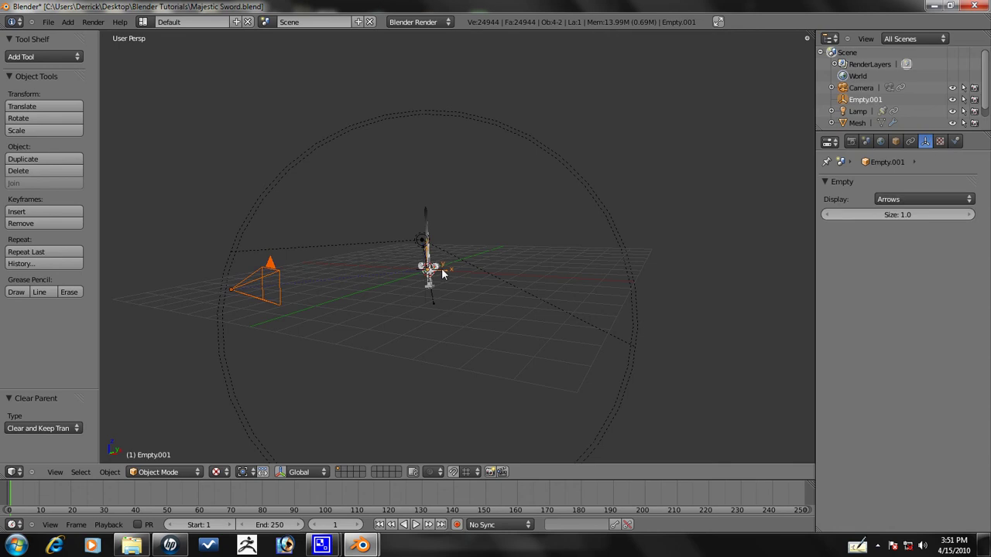
{"action": "key", "text": "alt+r"}
{"action": "key", "text": "alt+p"}
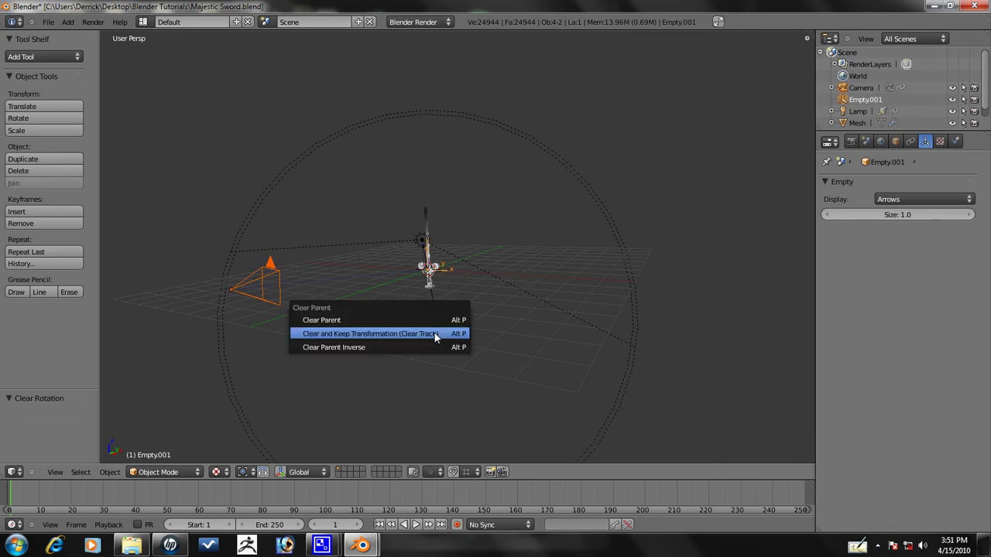
{"action": "left_click", "coordinate": [404, 320]}
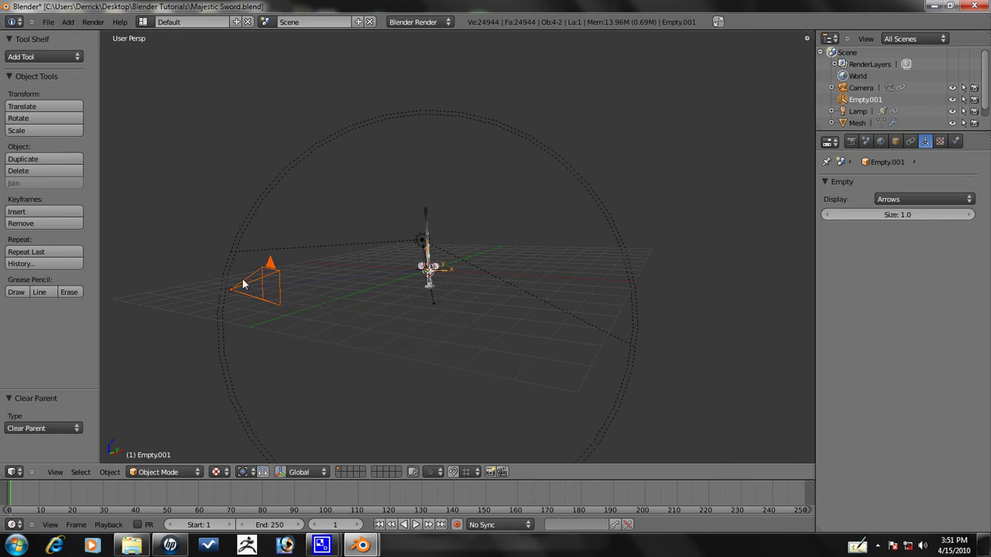
{"action": "right_click_drag", "start_coordinate": [259, 290], "coordinate": [258, 305]}
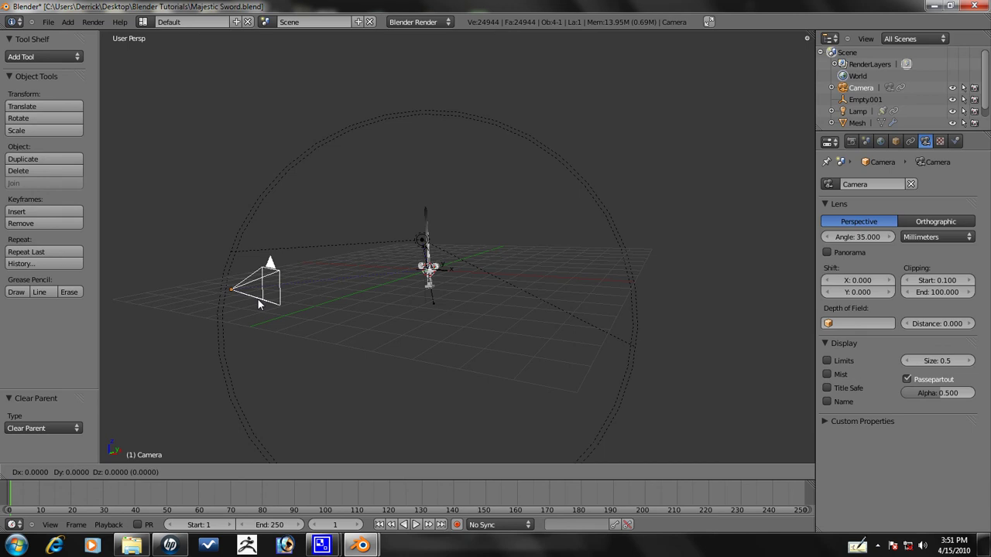
Pick Empty.001 out of the overlapping objects at the sword and delete it
{"action": "right_click", "coordinate": [419, 385]}
{"action": "mouse_move", "coordinate": [434, 289]}
{"action": "middle_mouse_down"}
{"action": "mouse_move", "coordinate": [426, 289]}
{"action": "mouse_move", "coordinate": [443, 293]}
{"action": "middle_mouse_up"}
{"action": "right_click", "coordinate": [436, 290]}
{"action": "right_click", "coordinate": [443, 292]}
{"action": "right_click", "coordinate": [443, 293]}
{"action": "right_click", "coordinate": [442, 292]}
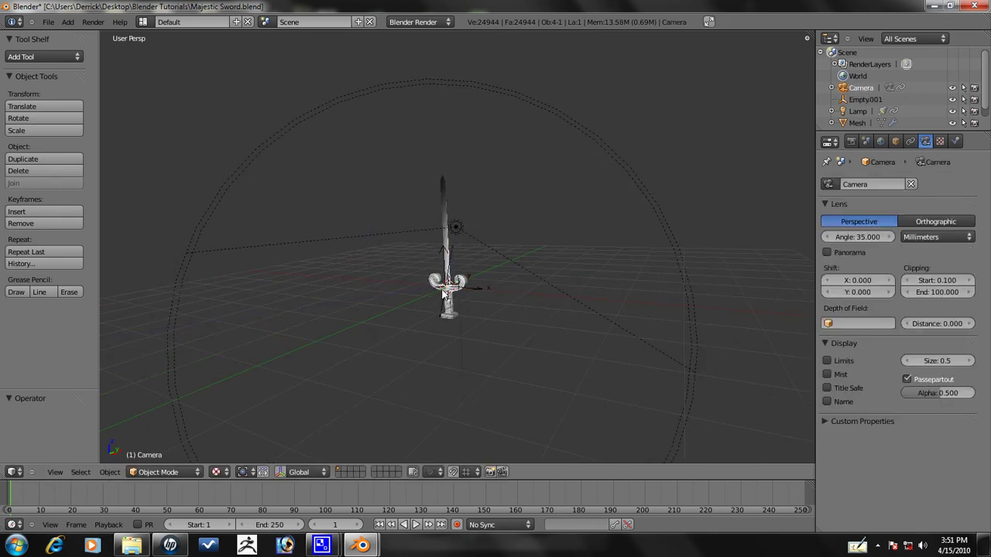
{"action": "right_click", "coordinate": [443, 293]}
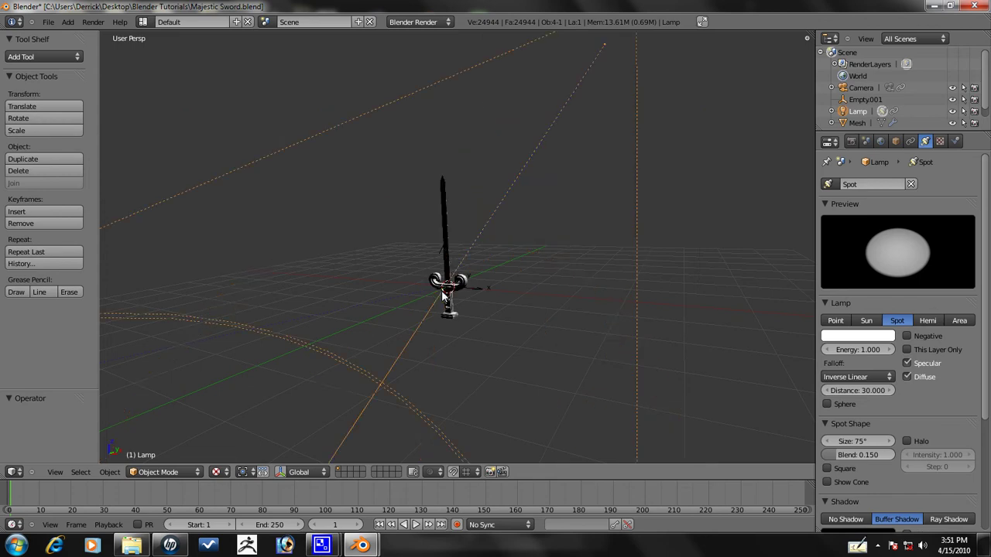
{"action": "right_click", "coordinate": [441, 290]}
{"action": "right_click", "coordinate": [441, 290]}
{"action": "right_click", "coordinate": [441, 290]}
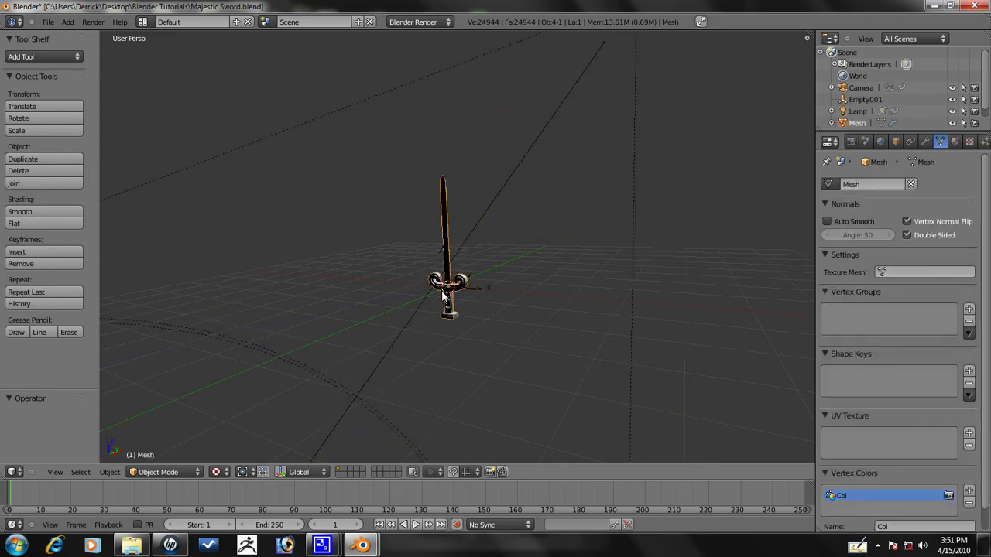
{"action": "right_click", "coordinate": [441, 290]}
{"action": "right_click", "coordinate": [443, 292]}
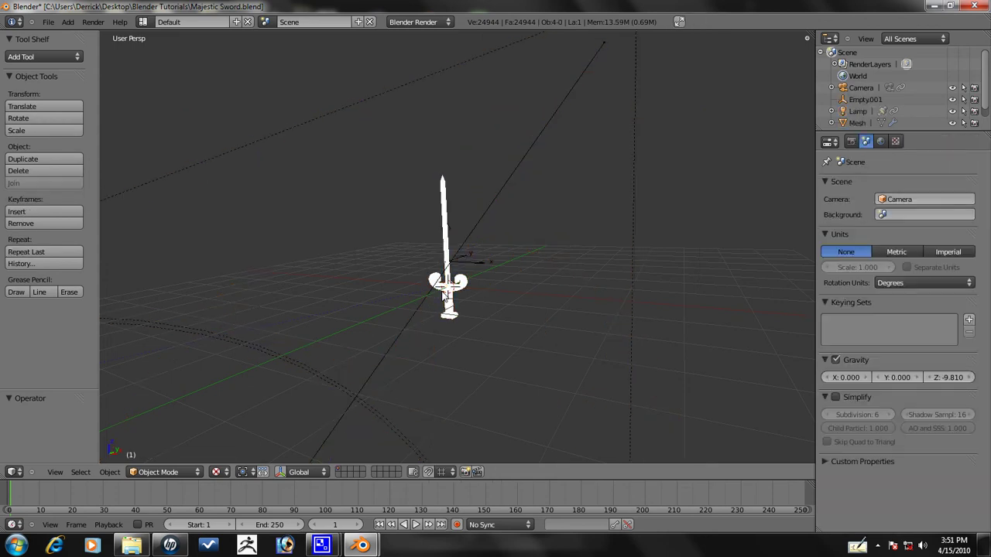
{"action": "right_click", "coordinate": [443, 293]}
{"action": "right_click", "coordinate": [479, 263]}
{"action": "key", "text": "x"}
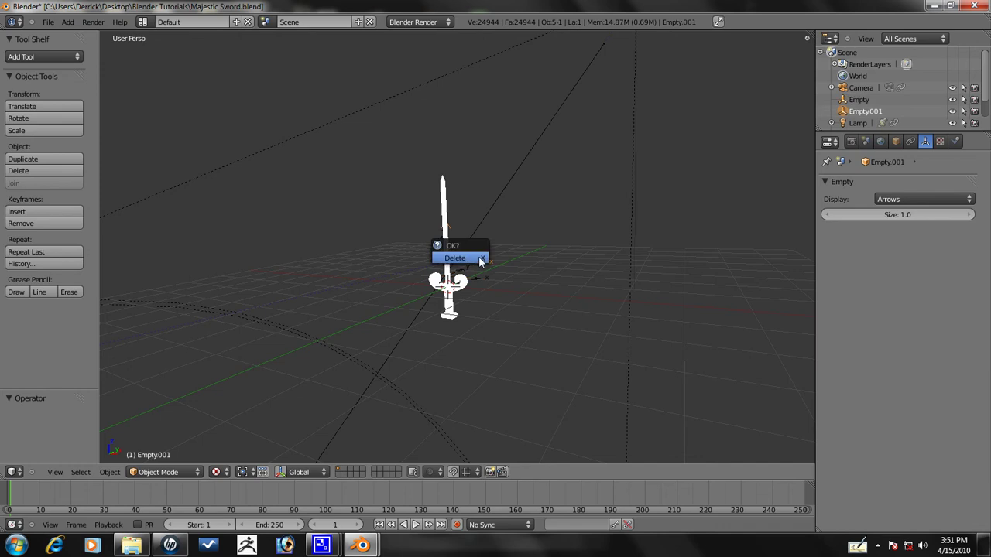
{"action": "left_click", "coordinate": [480, 260]}
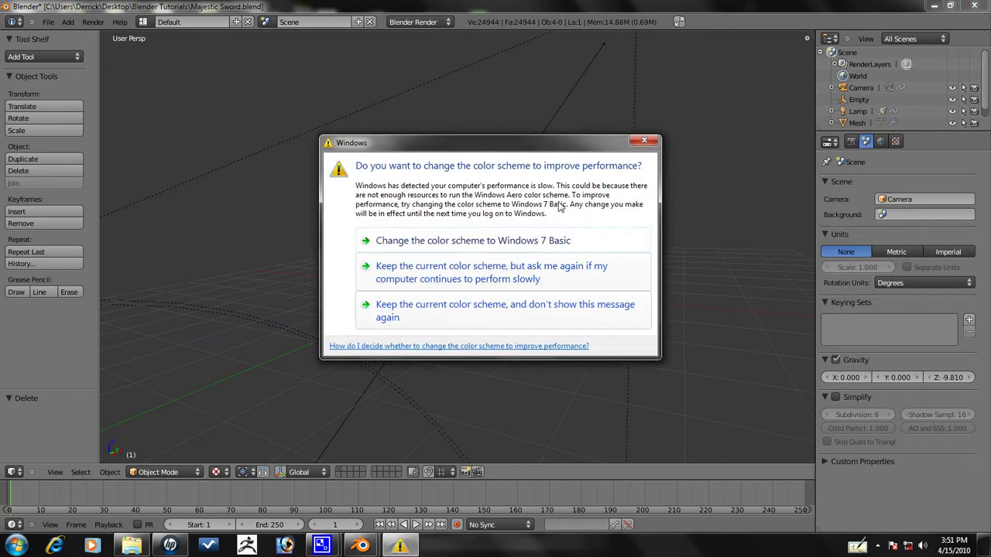
Remove the UVTex UV texture layer from the sword mesh
{"action": "left_click", "coordinate": [644, 141]}
{"action": "right_click", "coordinate": [462, 292]}
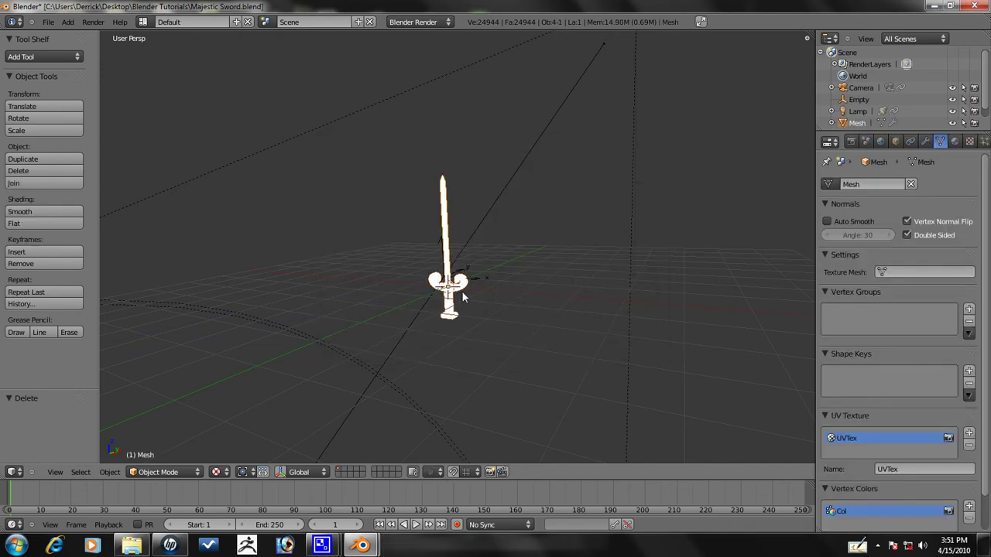
{"action": "left_click", "coordinate": [969, 446]}
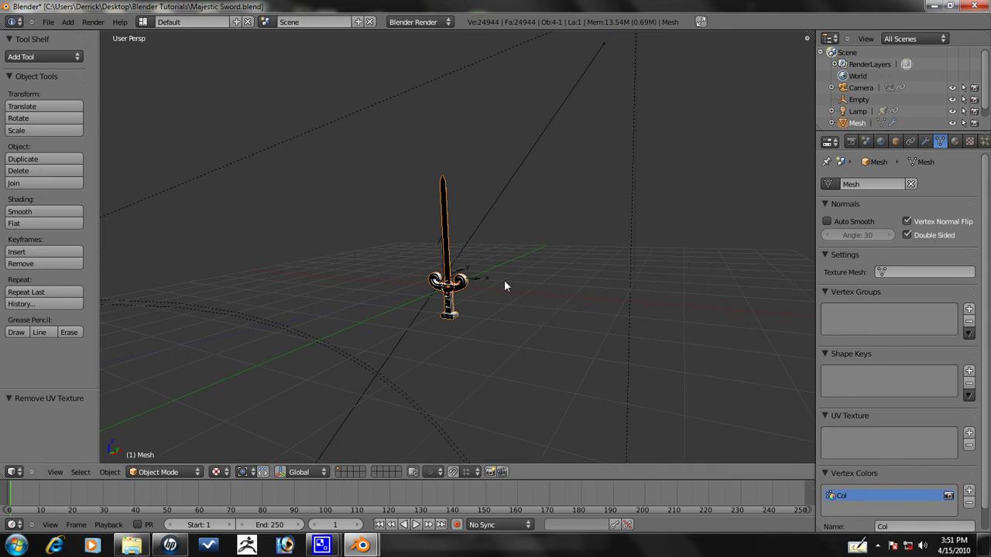
{"action": "scroll", "coordinate": [504, 279], "scroll_direction": "down", "scroll_amount": 5}
Turn the camera around the global Z axis toward the sword
{"action": "right_click", "coordinate": [507, 176]}
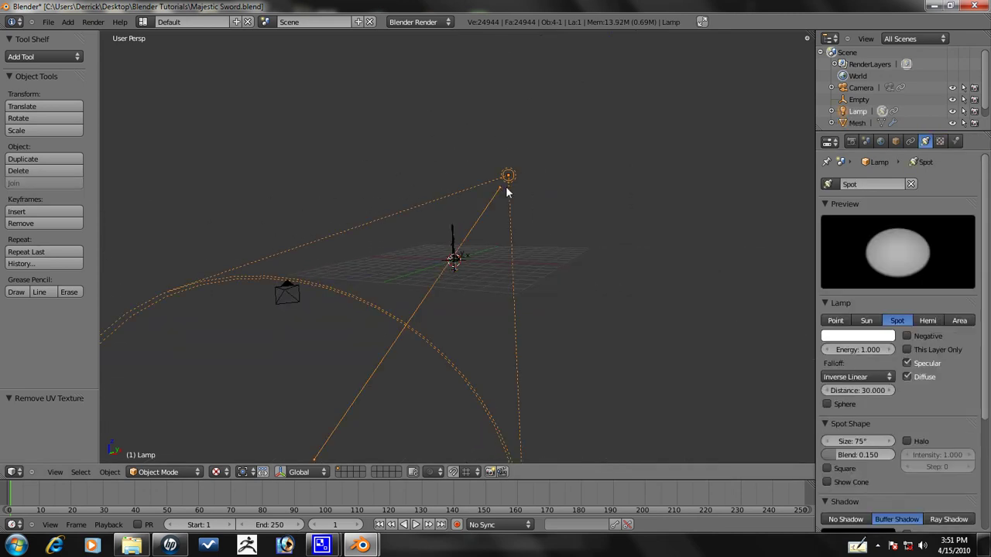
{"action": "scroll", "coordinate": [469, 262], "scroll_direction": "up", "scroll_amount": 2}
{"action": "key", "text": "KP_0"}
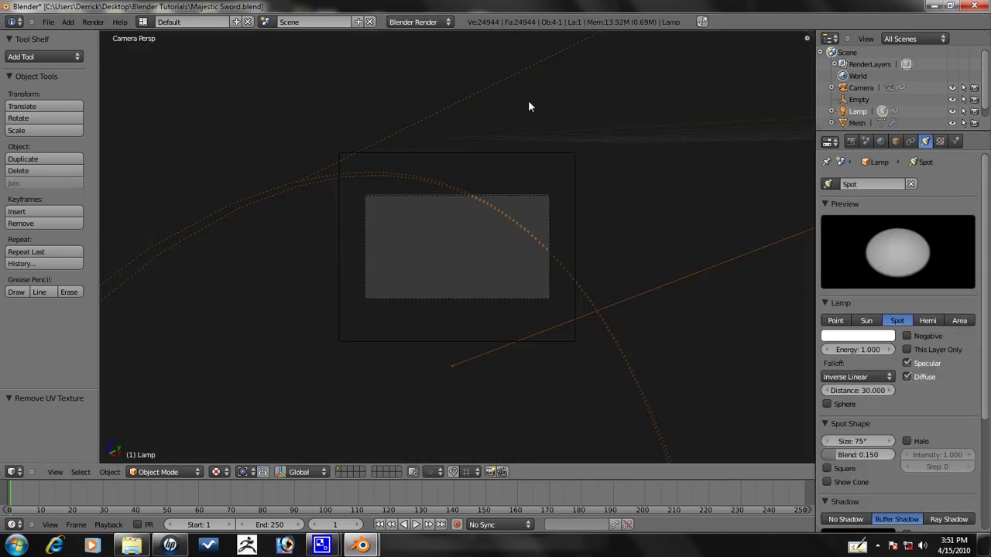
{"action": "right_click", "coordinate": [575, 225]}
{"action": "scroll", "coordinate": [564, 236], "scroll_direction": "down", "scroll_amount": 2}
{"action": "key", "text": "r"}
{"action": "key", "text": "r"}
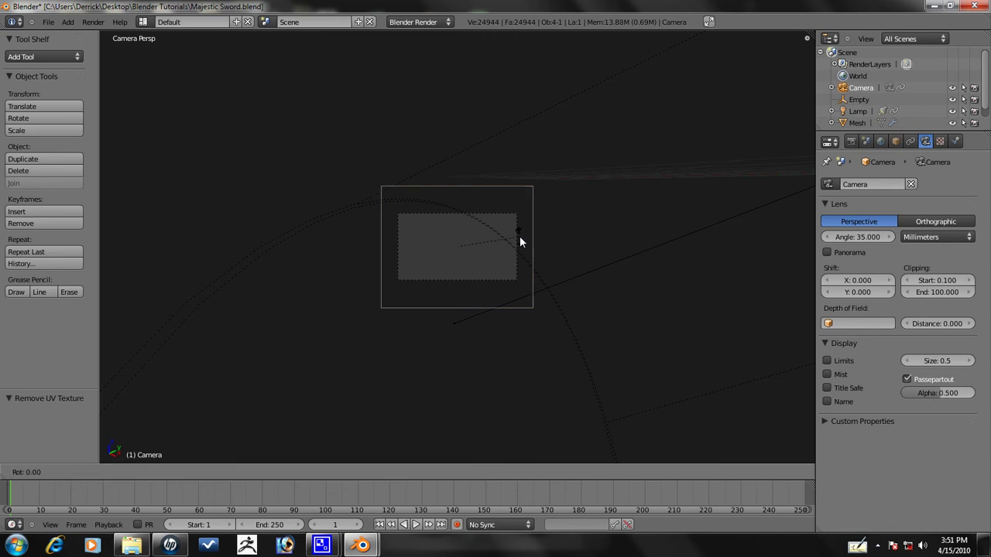
{"action": "right_click", "coordinate": [577, 238]}
{"action": "key", "text": "KP_0"}
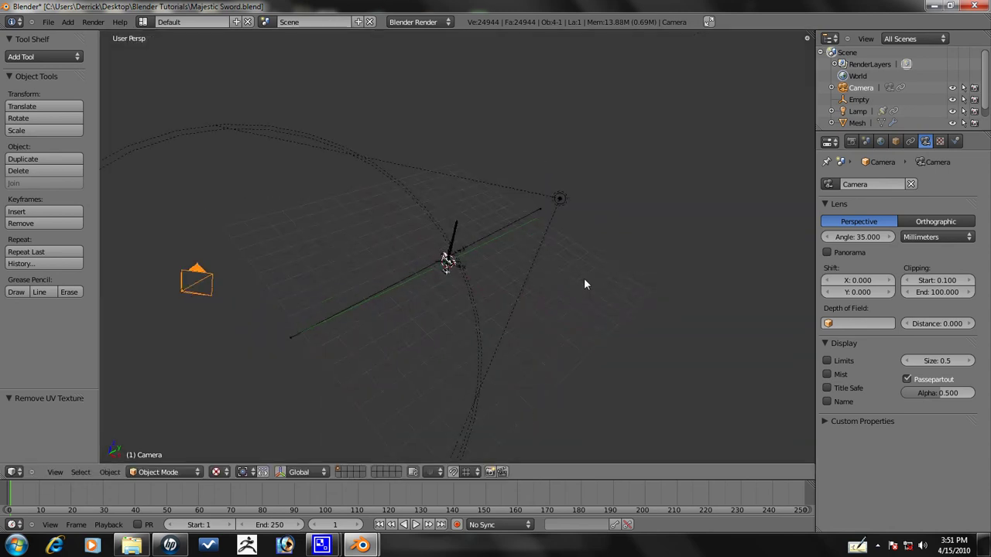
{"action": "key", "text": "r"}
{"action": "key", "text": "z"}
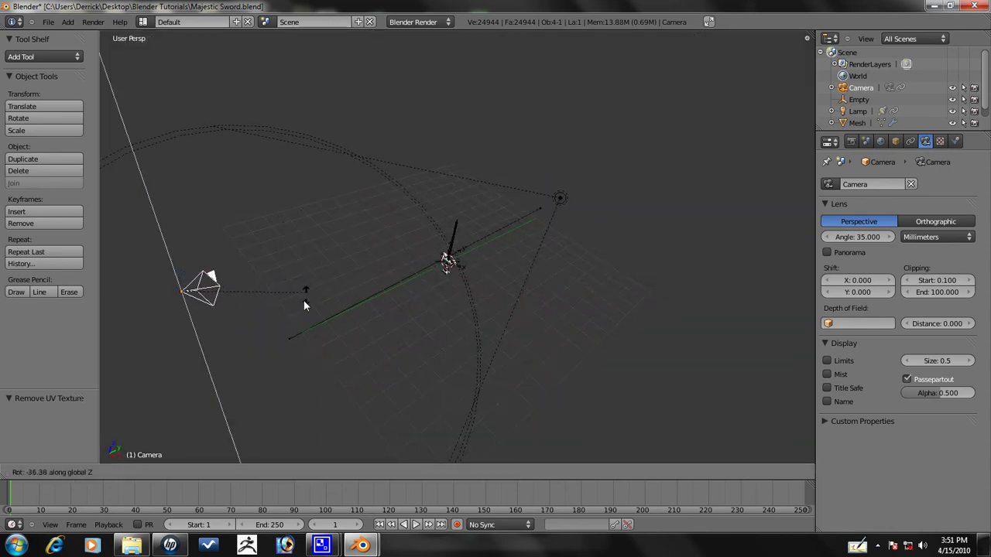
{"action": "left_click", "coordinate": [304, 299]}
Tilt the camera -68.405° about X in front view and look through it
{"action": "key", "text": "g"}
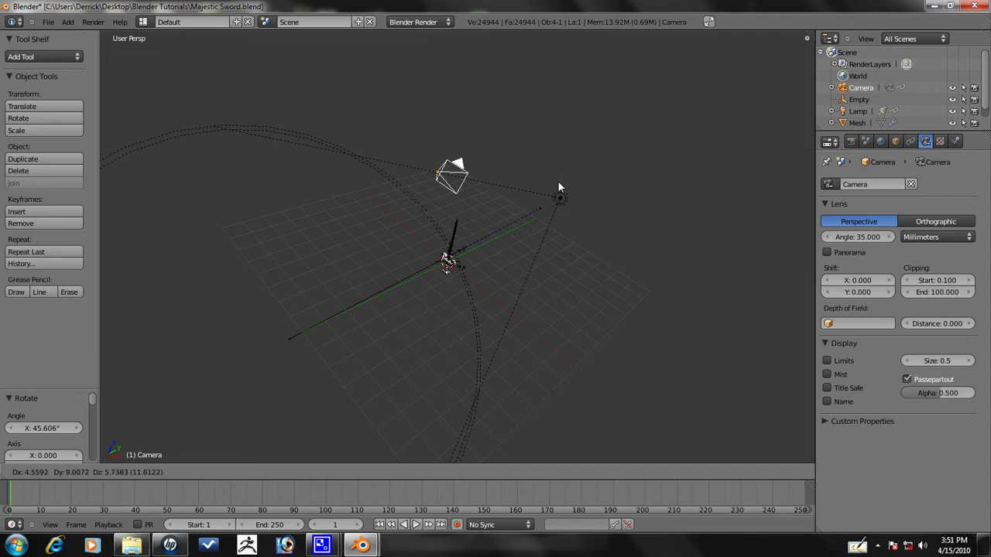
{"action": "right_click", "coordinate": [557, 182]}
{"action": "key", "text": "KP_1"}
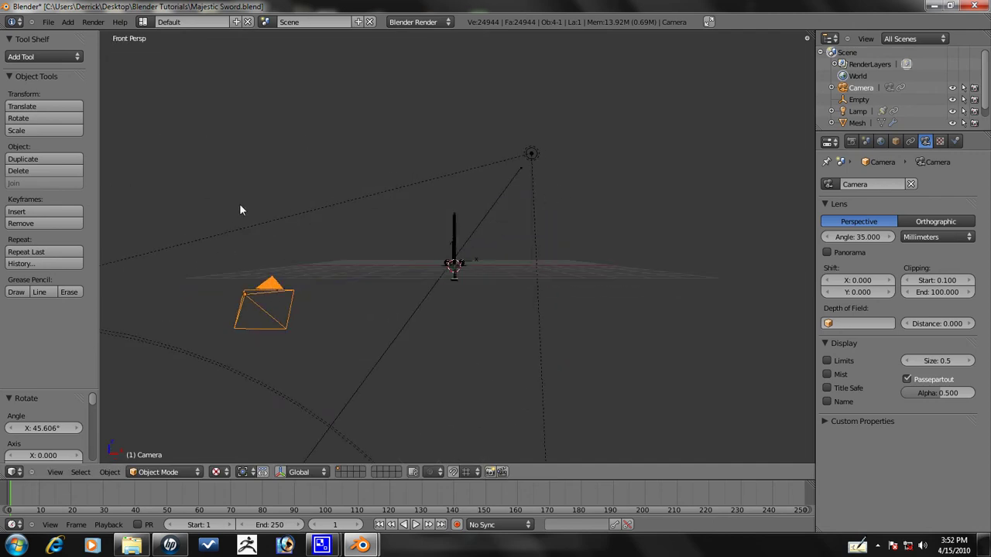
{"action": "key", "text": "r"}
{"action": "key", "text": "x"}
{"action": "left_click", "coordinate": [233, 287]}
{"action": "key", "text": "KP_Decimal"}
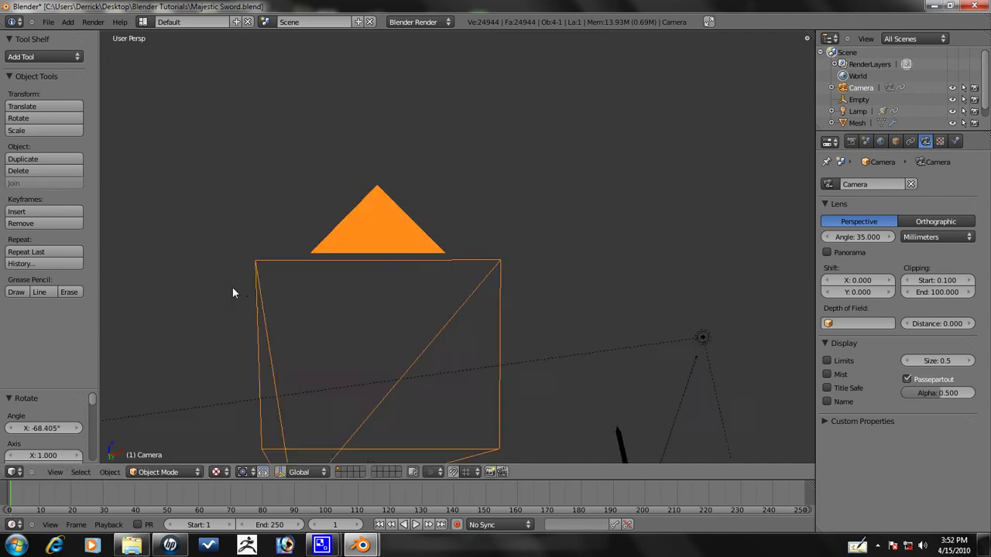
{"action": "key", "text": "KP_0"}
Dolly the camera along its viewing axis and tilt it about global X
{"action": "key", "text": "r"}
{"action": "key", "text": "x"}
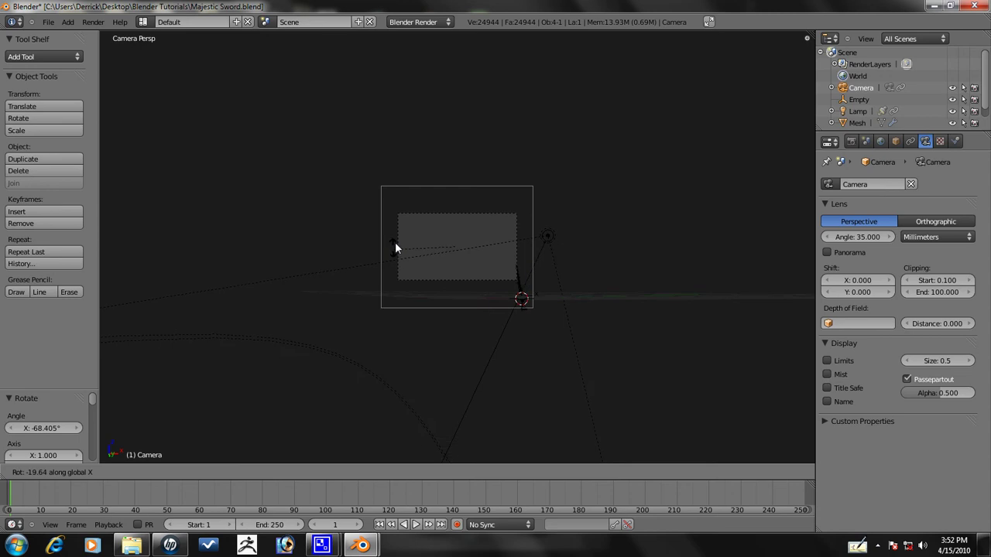
{"action": "right_click", "coordinate": [395, 242]}
{"action": "key", "text": "g"}
{"action": "key", "text": "z"}
{"action": "key", "text": "z"}
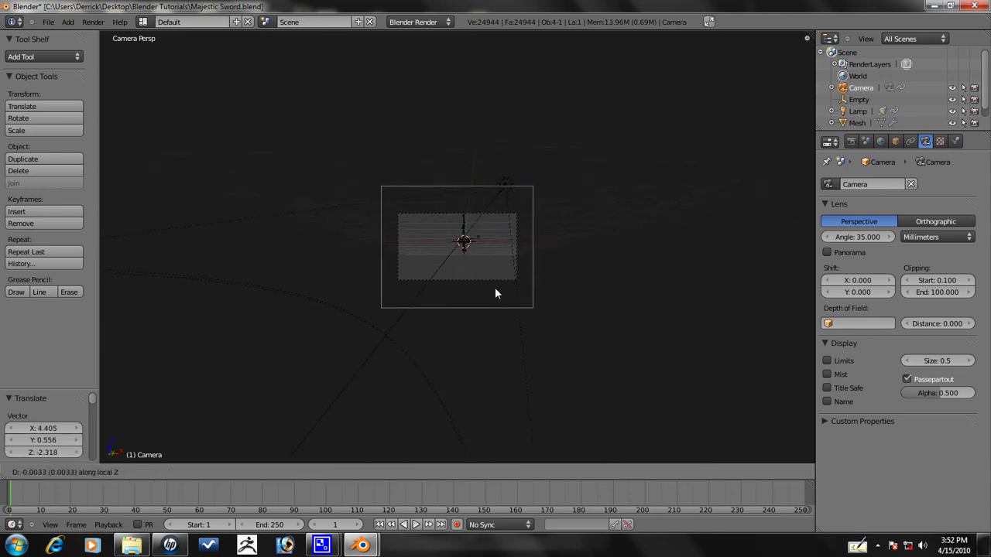
{"action": "left_click", "coordinate": [489, 273]}
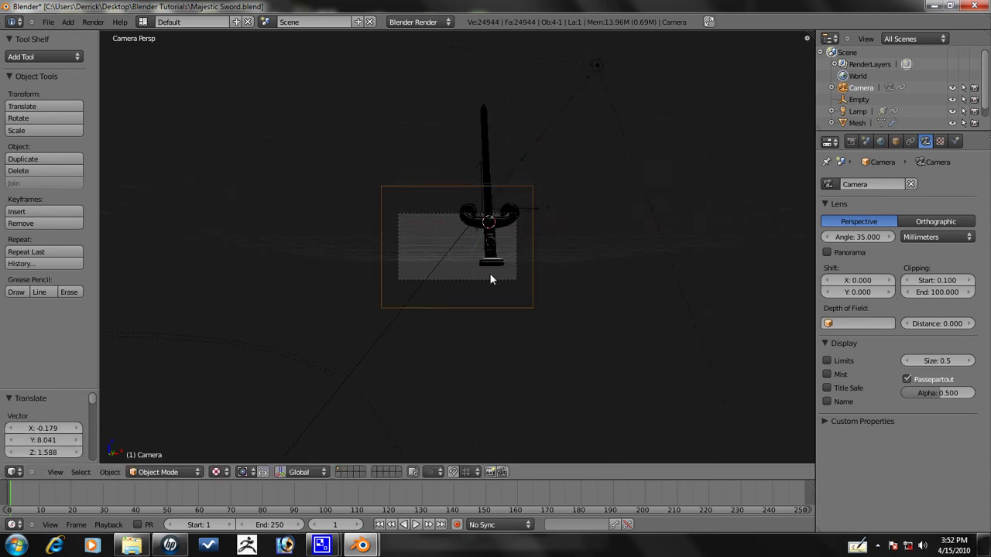
{"action": "key", "text": "g"}
{"action": "left_click", "coordinate": [496, 264]}
{"action": "key", "text": "r"}
{"action": "key", "text": "x"}
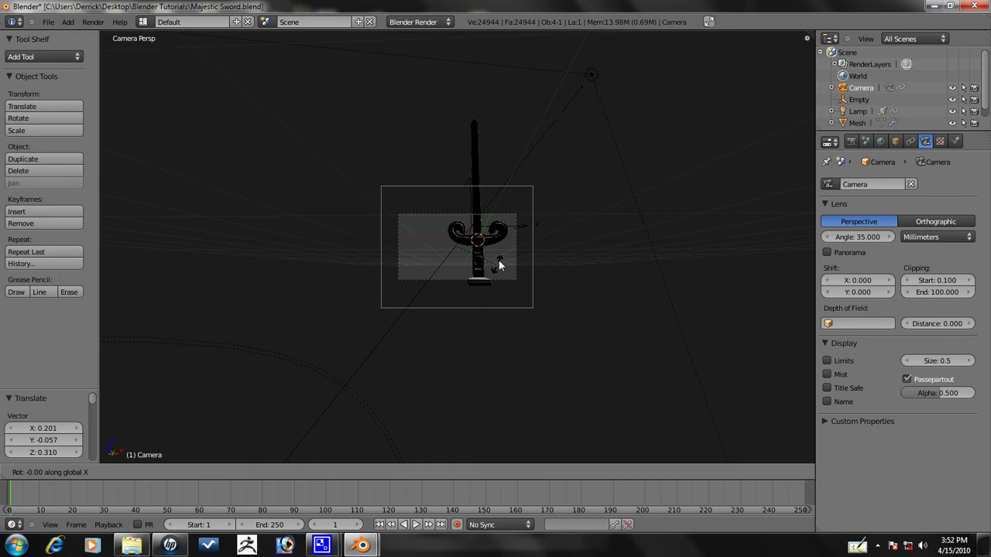
{"action": "left_click", "coordinate": [491, 279]}
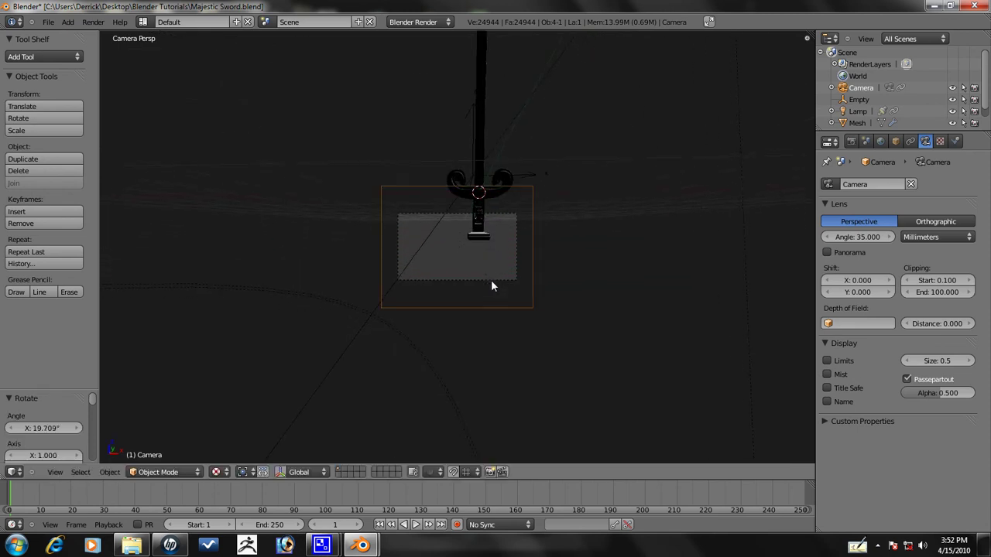
Push the camera closer to the sword along its viewing axis
{"action": "key", "text": "g"}
{"action": "key", "text": "z"}
{"action": "key", "text": "z"}
{"action": "left_click", "coordinate": [491, 287]}
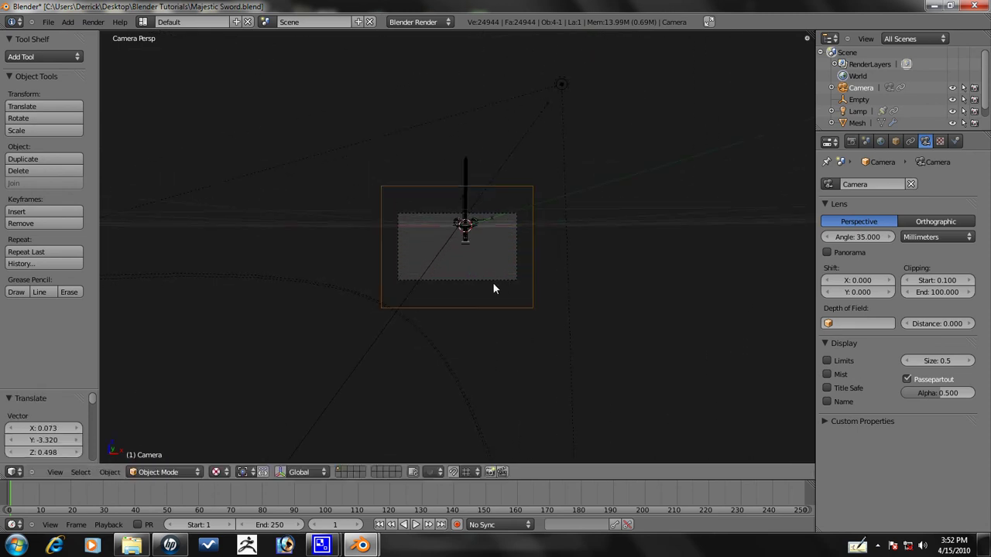
{"action": "key", "text": "g"}
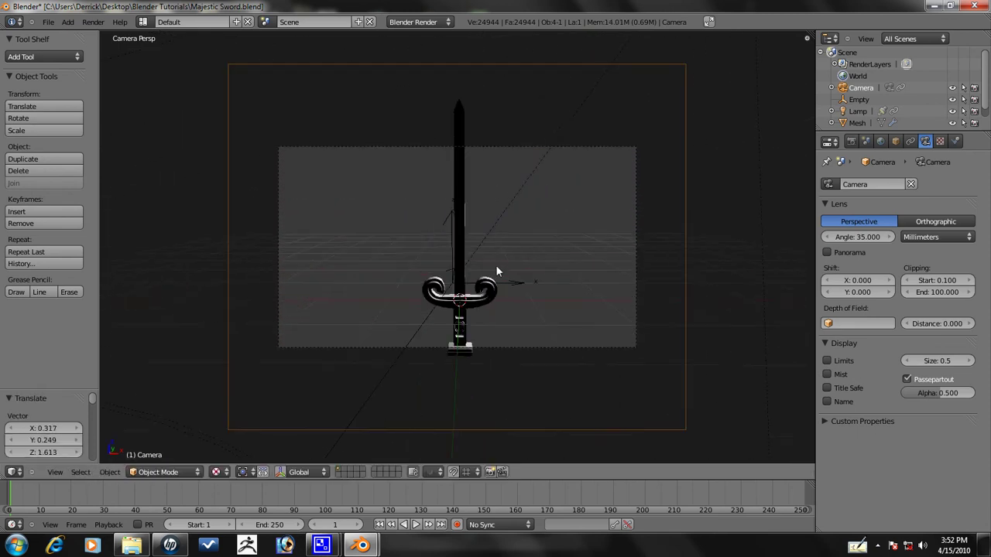
{"action": "left_click", "coordinate": [487, 292]}
{"action": "key", "text": "g"}
{"action": "key", "text": "z"}
{"action": "key", "text": "z"}
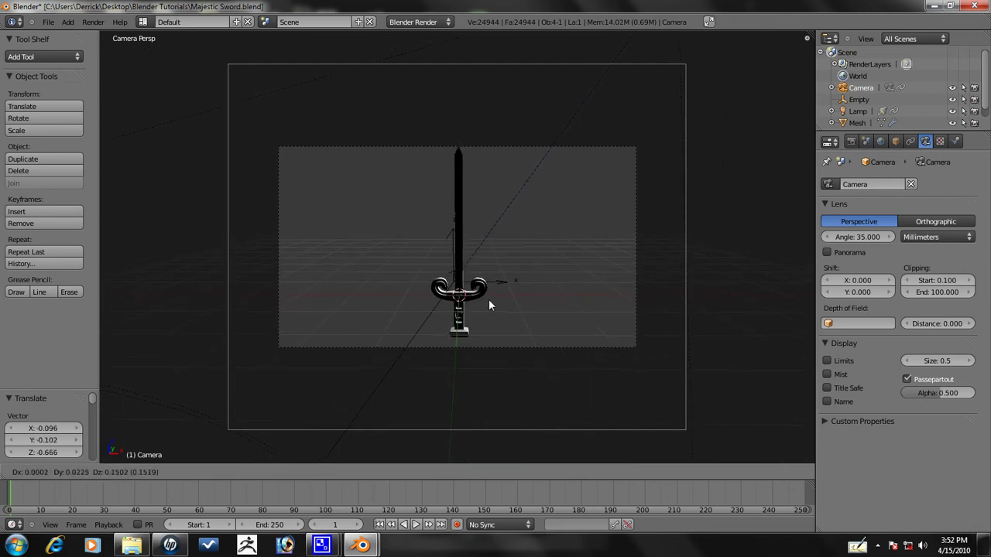
{"action": "left_click", "coordinate": [488, 299]}
{"action": "mouse_move", "coordinate": [316, 513]}
{"action": "left_click", "coordinate": [295, 494]}
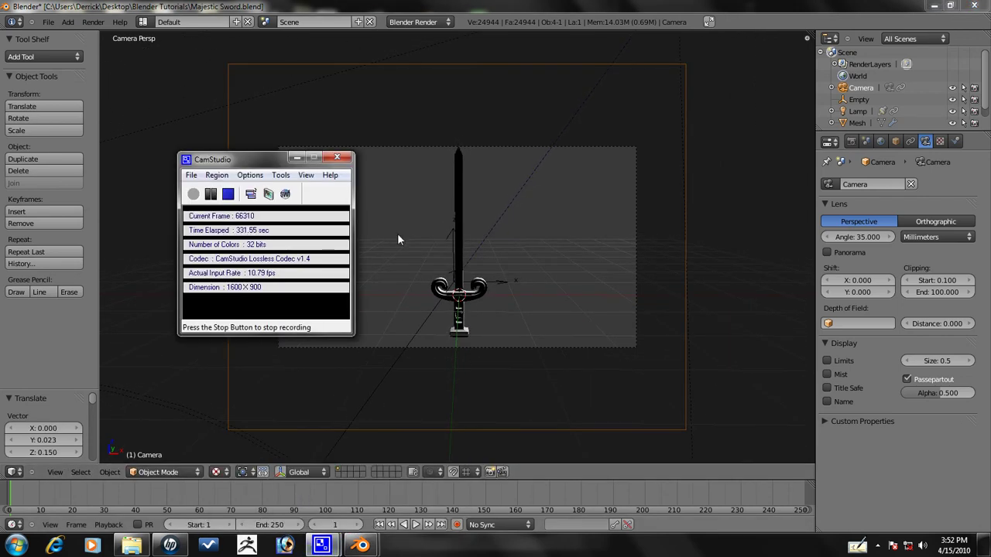
{"action": "left_click", "coordinate": [545, 94]}
Shift the camera and tilt it a further -5.729° about X to centre the sword
{"action": "key", "text": "g"}
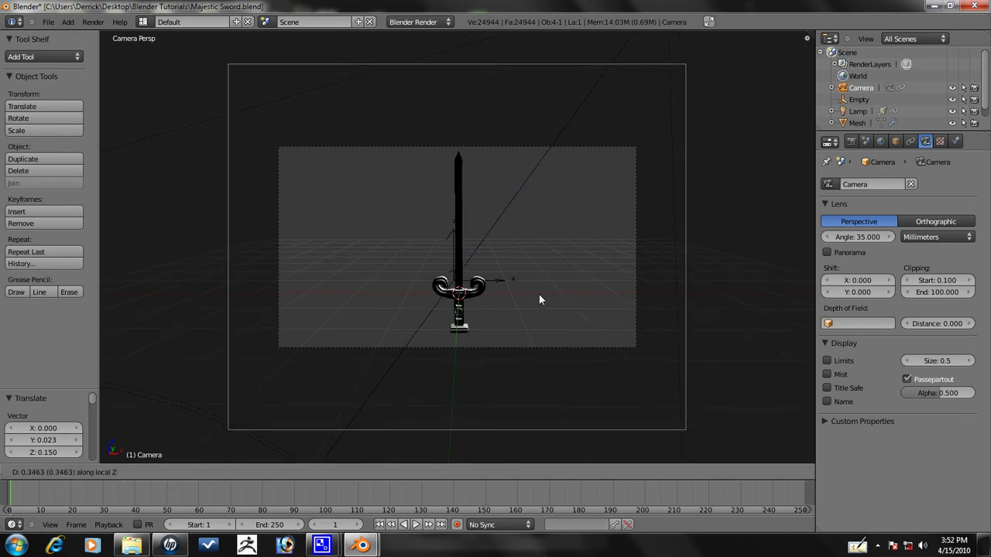
{"action": "left_click", "coordinate": [538, 294]}
{"action": "key", "text": "r"}
{"action": "key", "text": "x"}
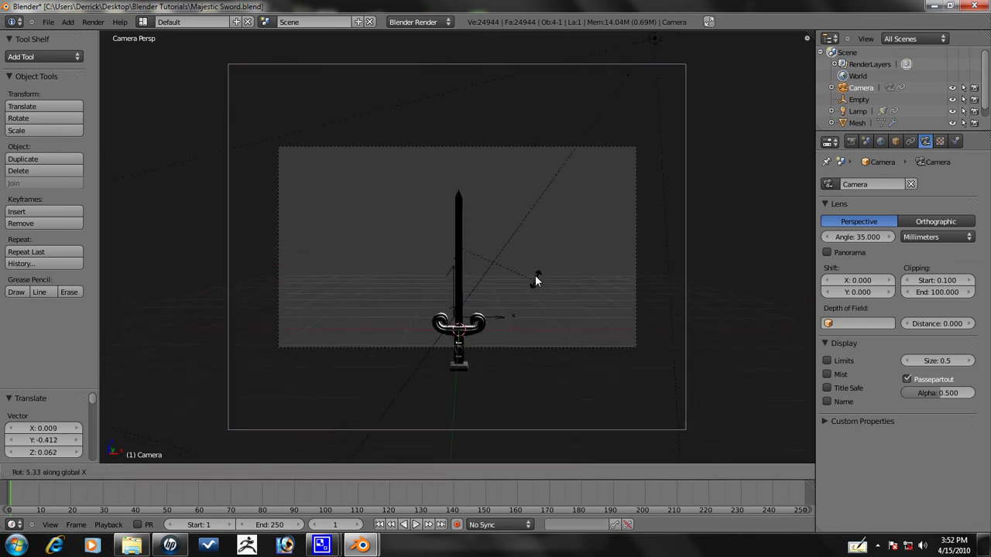
{"action": "left_click", "coordinate": [534, 281]}
Nudge the camera into its final framing of the sword
{"action": "key", "text": "g"}
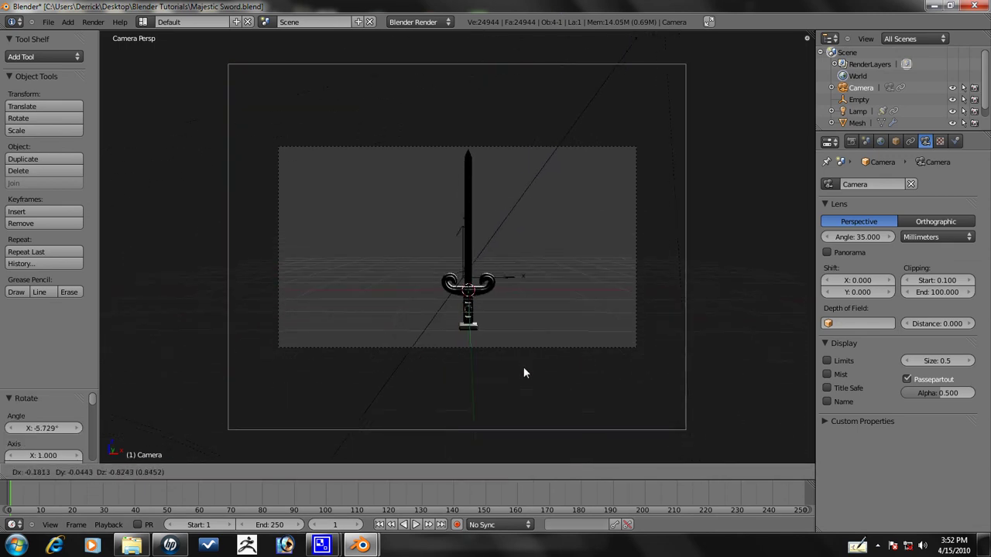
{"action": "left_click", "coordinate": [537, 324]}
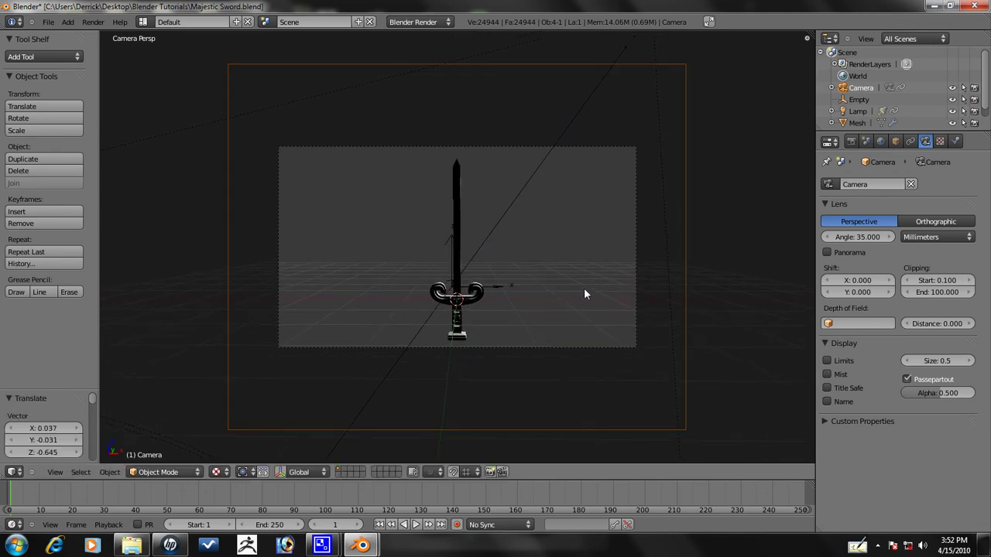
{"action": "key", "text": "KP_0"}
Move the spot lamp to a new position where it lights the sword
{"action": "right_click", "coordinate": [536, 166]}
{"action": "key", "text": "g"}
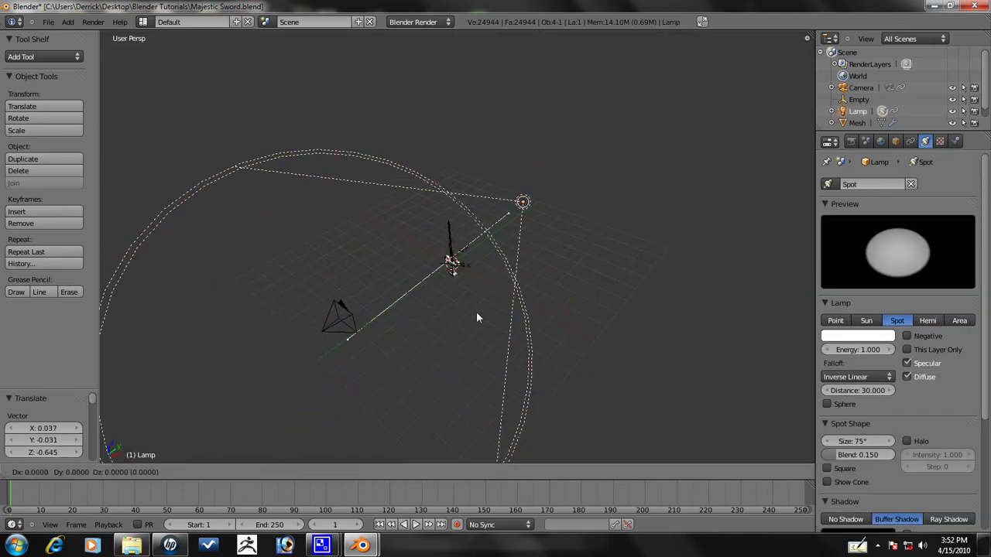
{"action": "left_click", "coordinate": [422, 360]}
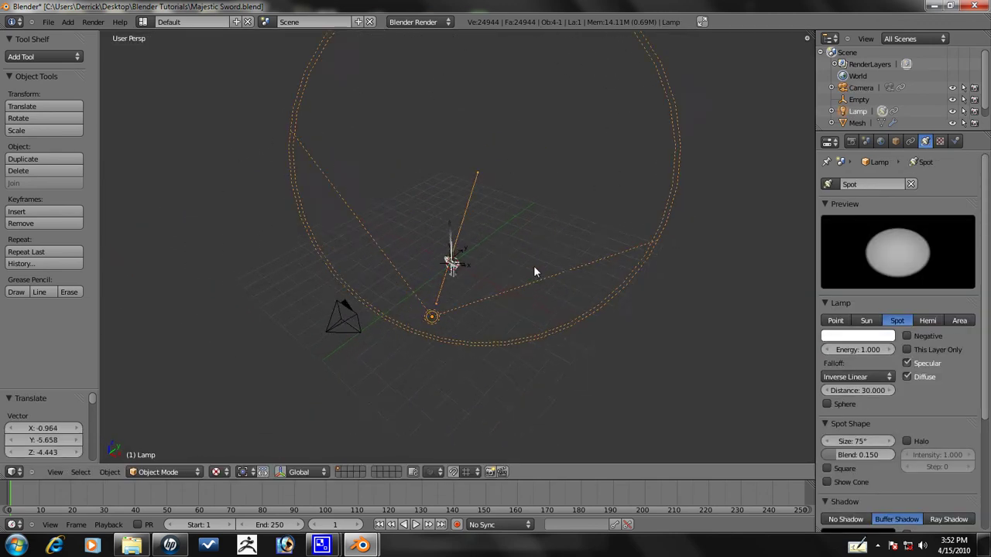
{"action": "middle_click_drag", "start_coordinate": [534, 265], "coordinate": [646, 202]}
{"action": "key", "text": "g"}
{"action": "left_click", "coordinate": [689, 182]}
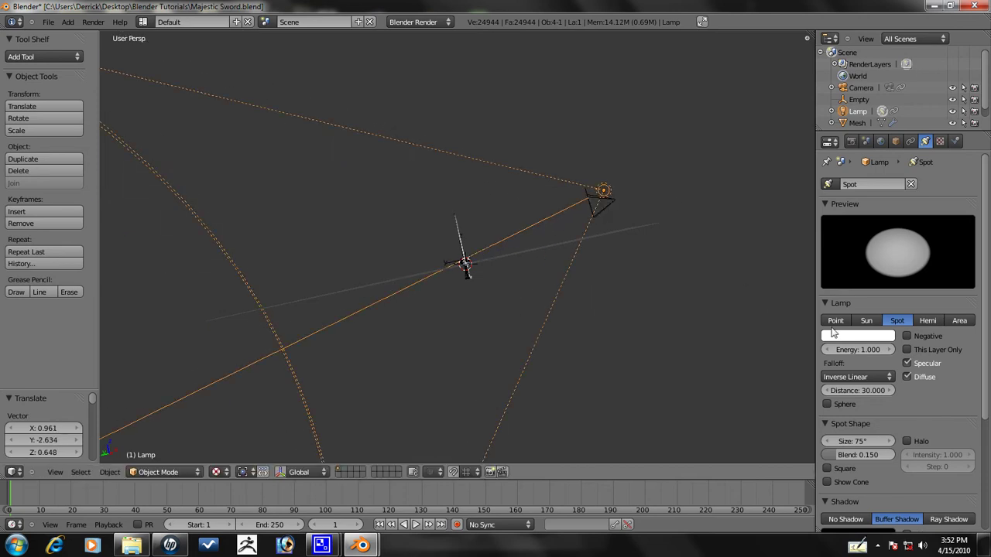
Tint the spot lamp pale warm yellow (R 0.97, G 1.00, B 0.74), checking through the camera
{"action": "left_click", "coordinate": [859, 337]}
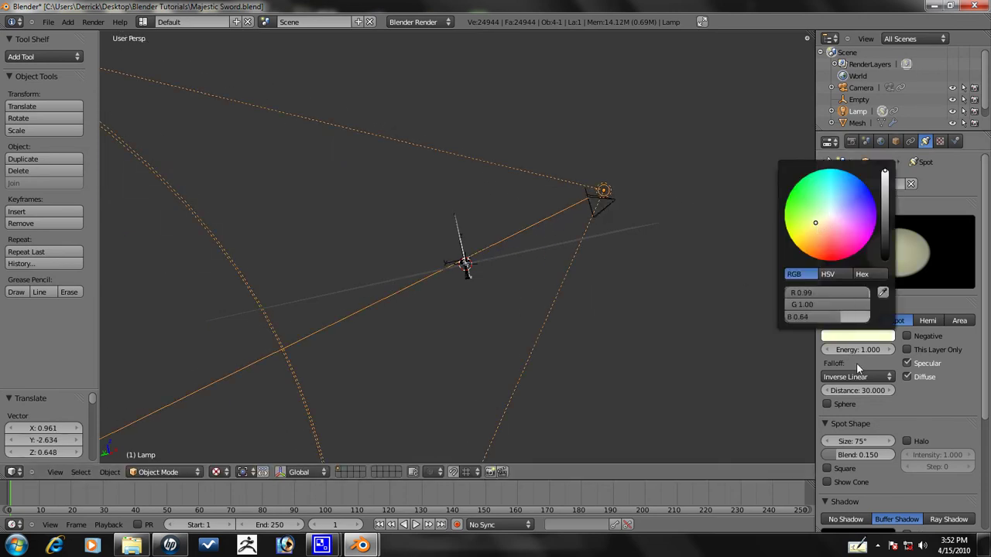
{"action": "left_click", "coordinate": [849, 339]}
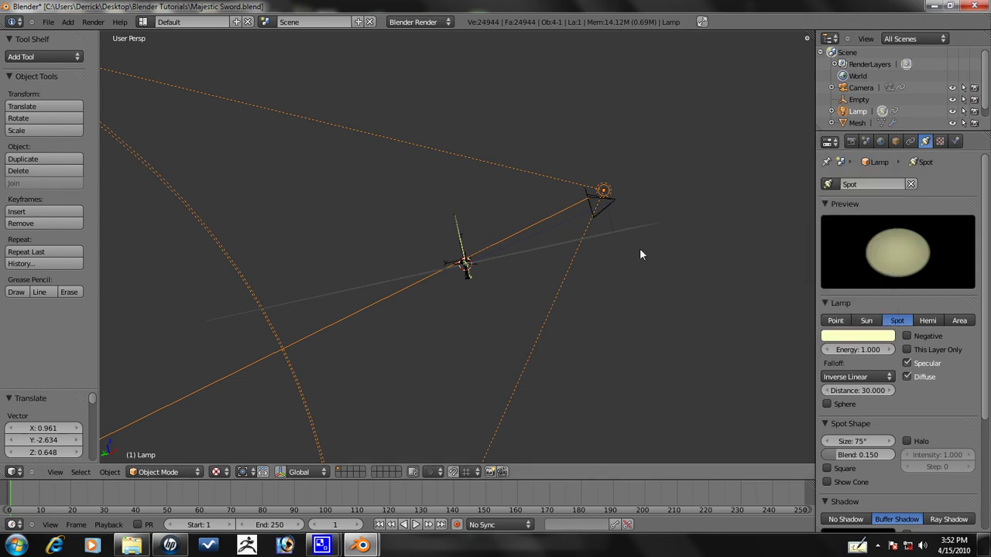
{"action": "key", "text": "KP_0"}
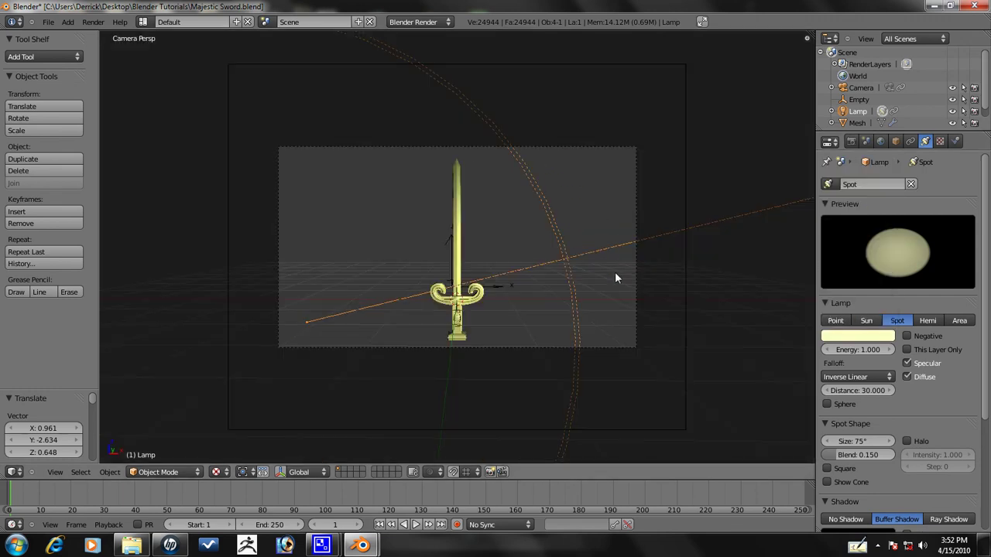
{"action": "left_click", "coordinate": [833, 336]}
{"action": "middle_click_drag", "start_coordinate": [660, 260], "coordinate": [478, 287]}
Duplicate the spot lamp together with its Empty target in place
{"action": "right_click", "coordinate": [477, 287], "text": "shift"}
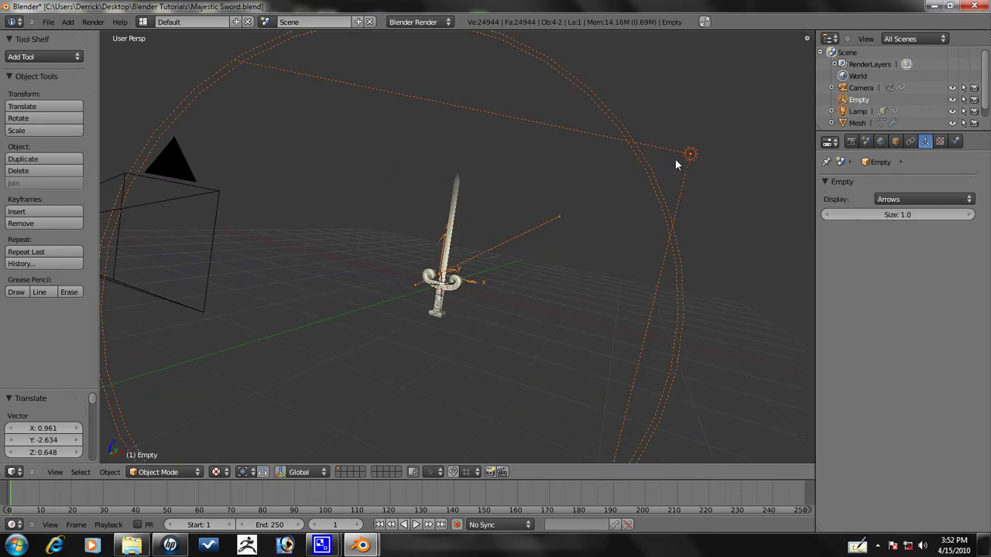
{"action": "key", "text": "shift+d"}
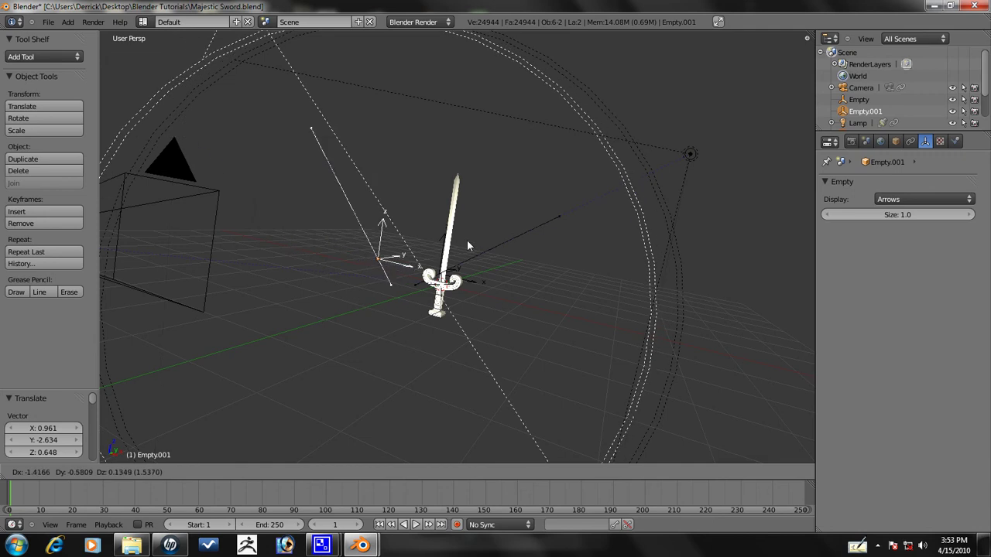
{"action": "right_click", "coordinate": [399, 280]}
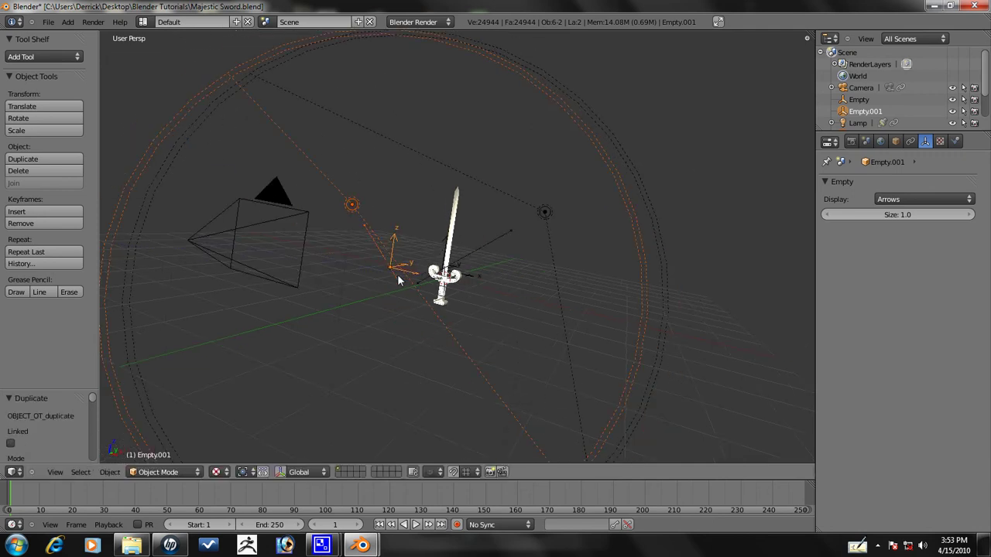
{"action": "right_click", "coordinate": [358, 210]}
{"action": "key", "text": "g"}
{"action": "key", "text": "Escape"}
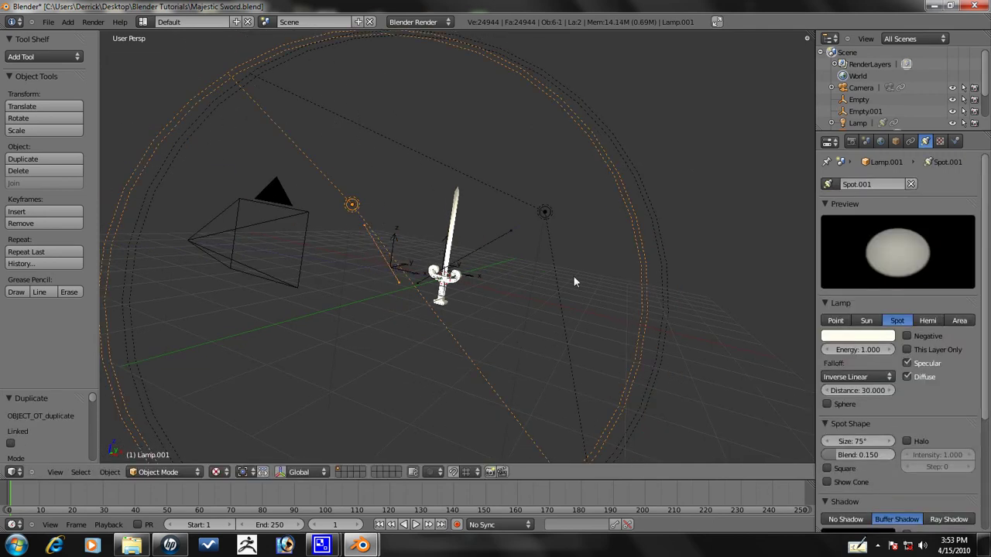
Set the duplicated lamp Lamp.001's energy to 0.500
{"action": "left_click", "coordinate": [865, 349]}
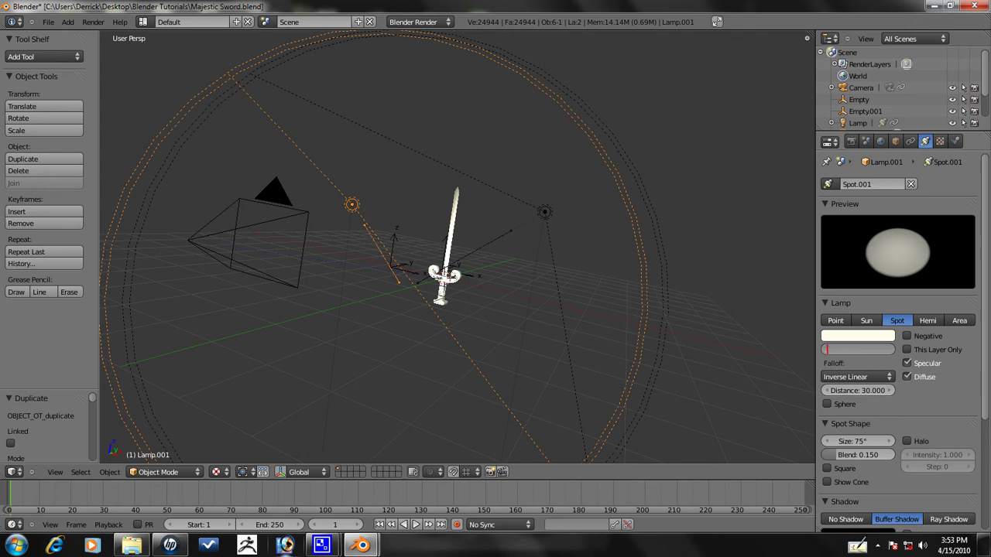
{"action": "type", "text": ".5"}
{"action": "key", "text": "Return"}
Move Lamp.001 to another side of the sword
{"action": "middle_click_drag", "start_coordinate": [122, 338], "coordinate": [597, 195]}
{"action": "key", "text": "g"}
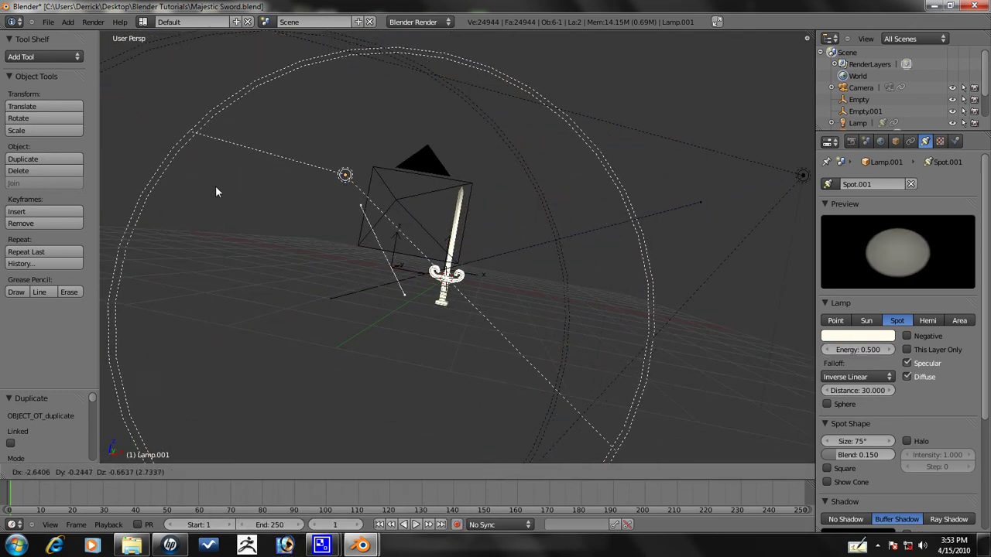
{"action": "left_click", "coordinate": [212, 219]}
{"action": "middle_click_drag", "start_coordinate": [212, 220], "coordinate": [630, 303]}
{"action": "key", "text": "g"}
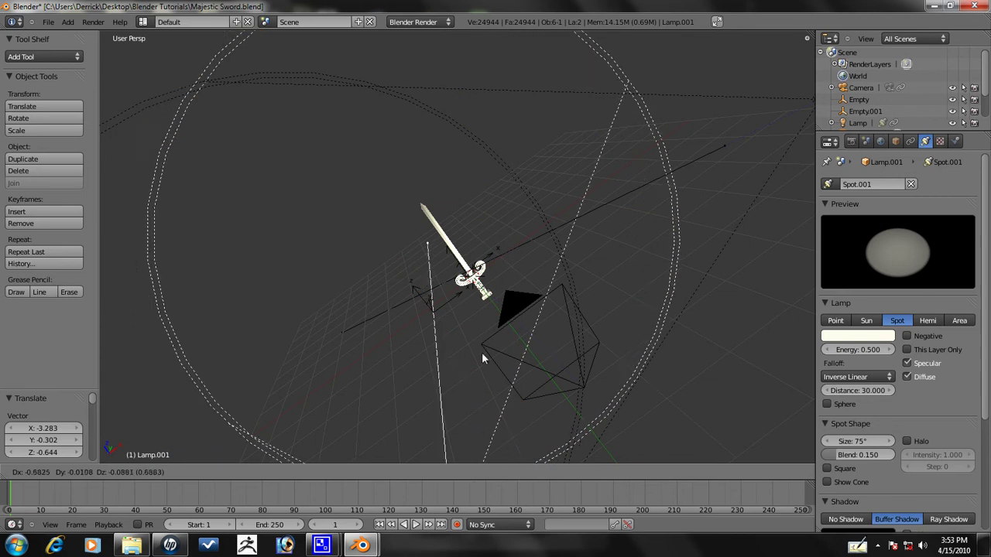
{"action": "left_click", "coordinate": [381, 300]}
{"action": "middle_click_drag", "start_coordinate": [380, 303], "coordinate": [581, 216]}
{"action": "key", "text": "g"}
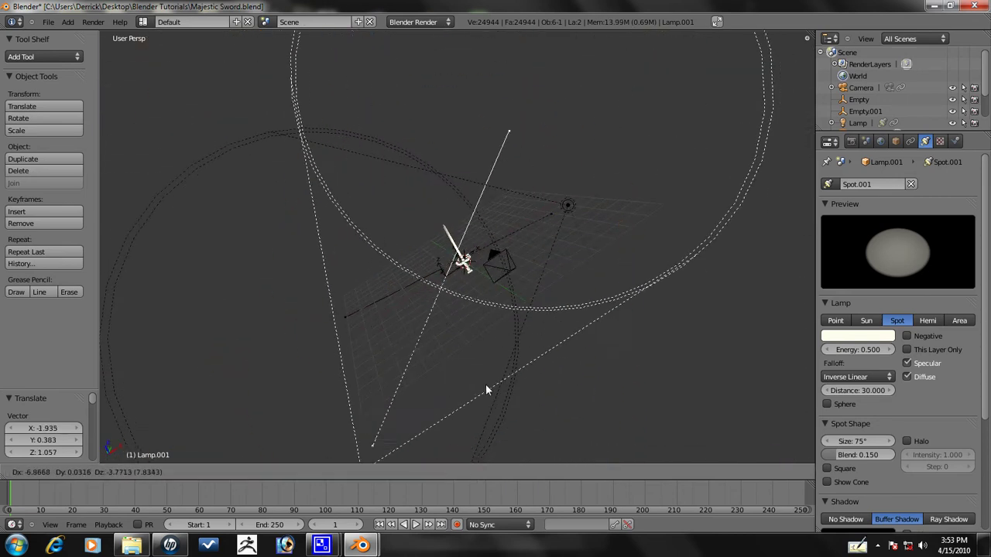
{"action": "left_click", "coordinate": [486, 384]}
Reposition the Empty.001 target, raising it along Z and shifting it along X
{"action": "right_click", "coordinate": [444, 269]}
{"action": "middle_click_drag", "start_coordinate": [444, 272], "coordinate": [439, 213]}
{"action": "key", "text": "g"}
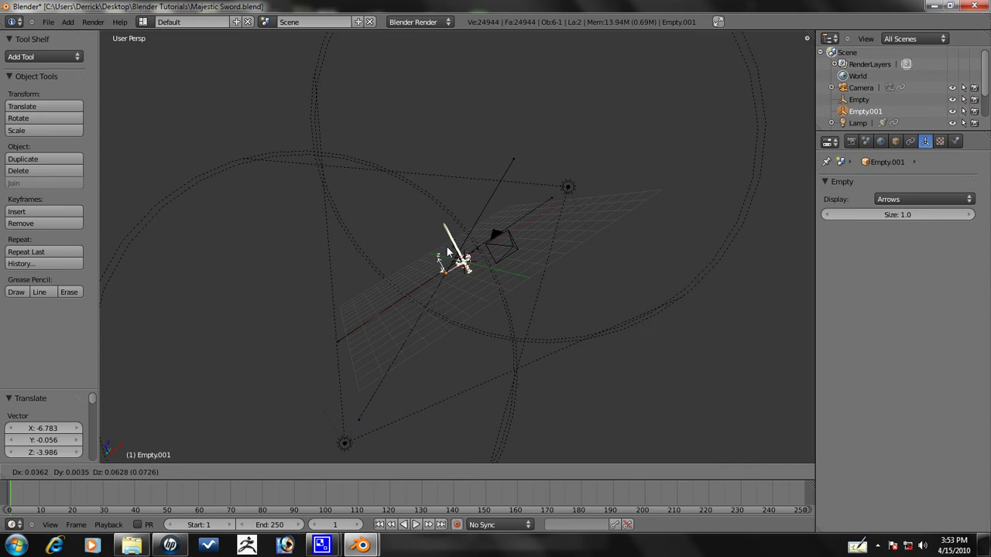
{"action": "key", "text": "x"}
{"action": "key", "text": "z"}
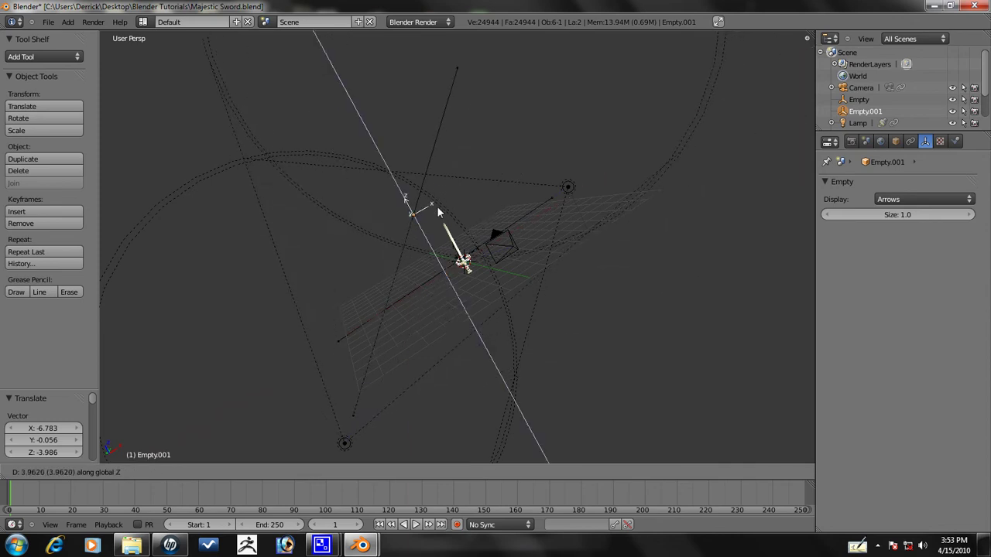
{"action": "left_click", "coordinate": [440, 216]}
{"action": "key", "text": "g"}
{"action": "key", "text": "x"}
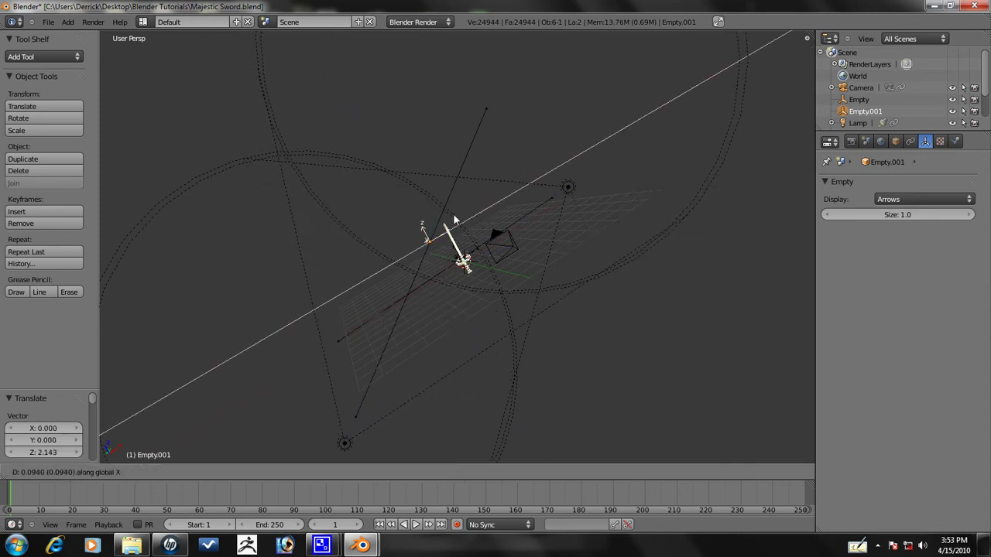
{"action": "left_click", "coordinate": [479, 269]}
{"action": "middle_click_drag", "start_coordinate": [479, 268], "coordinate": [503, 246]}
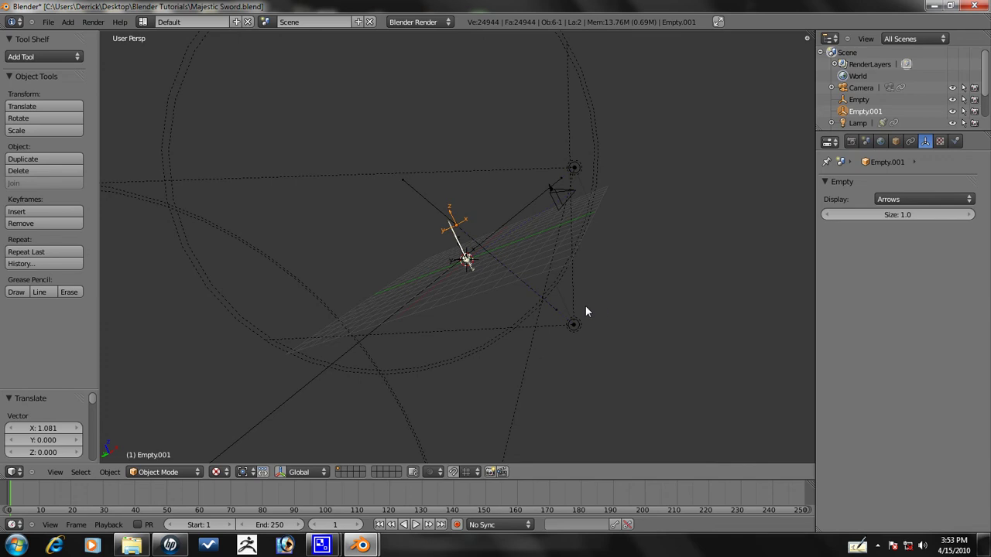
Fine-tune Lamp.001's position below-right of the sword
{"action": "right_click", "coordinate": [577, 316]}
{"action": "key", "text": "g"}
{"action": "left_click", "coordinate": [551, 295]}
{"action": "right_click", "coordinate": [475, 216]}
Move the Empty.001 target along the global Y axis
{"action": "key", "text": "g"}
{"action": "key", "text": "y"}
{"action": "left_click", "coordinate": [468, 222]}
Tint the second lamp's colour lavender, with blue raised to 1.00
{"action": "right_click", "coordinate": [557, 340]}
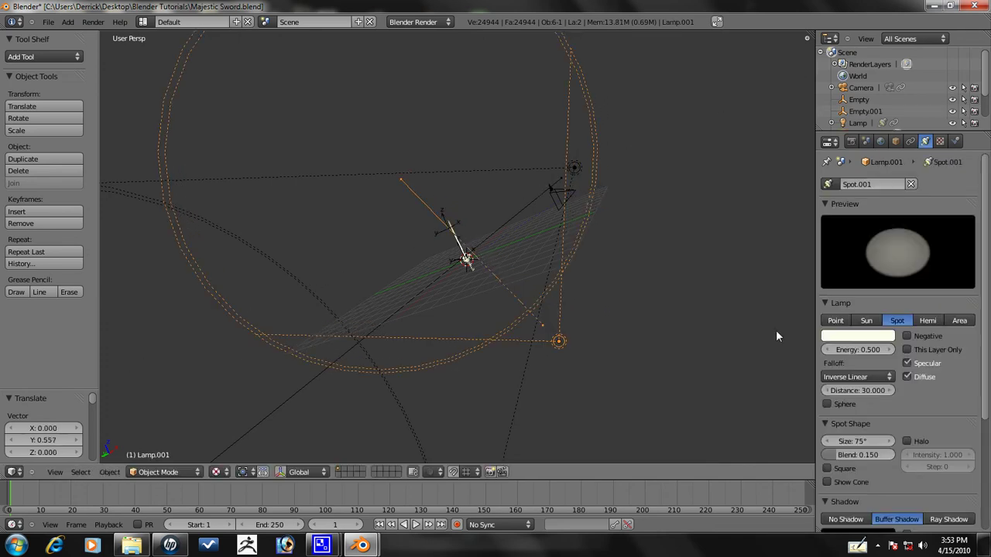
{"action": "left_click", "coordinate": [839, 337]}
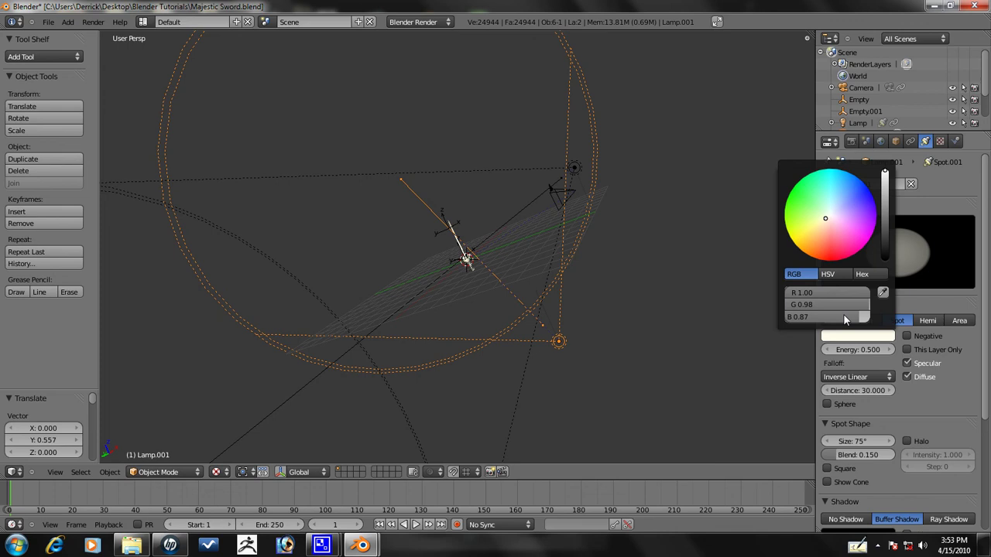
{"action": "left_click_drag", "start_coordinate": [848, 316], "coordinate": [864, 321]}
{"action": "left_click_drag", "start_coordinate": [834, 221], "coordinate": [839, 217]}
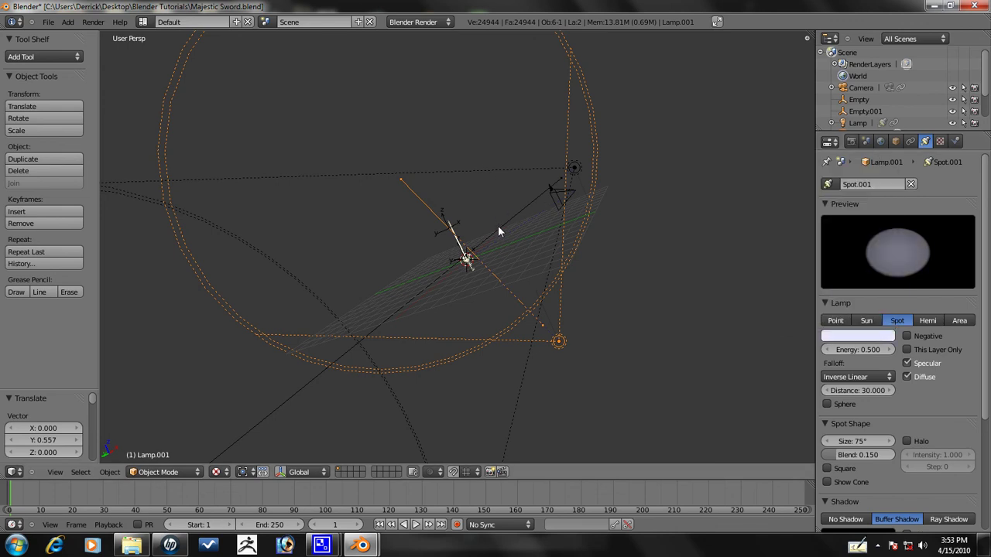
Look through the camera and lower the Lamp spotlight's energy from 1.000 to 0.8
{"action": "key", "text": "KP_0"}
{"action": "scroll", "coordinate": [568, 260], "scroll_direction": "up", "scroll_amount": 4}
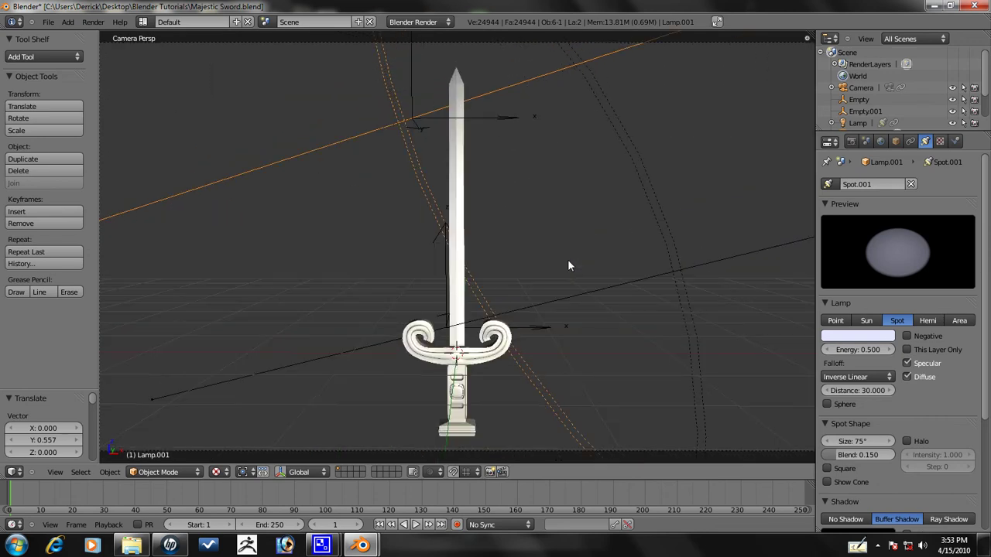
{"action": "scroll", "coordinate": [568, 259], "scroll_direction": "down", "scroll_amount": 6}
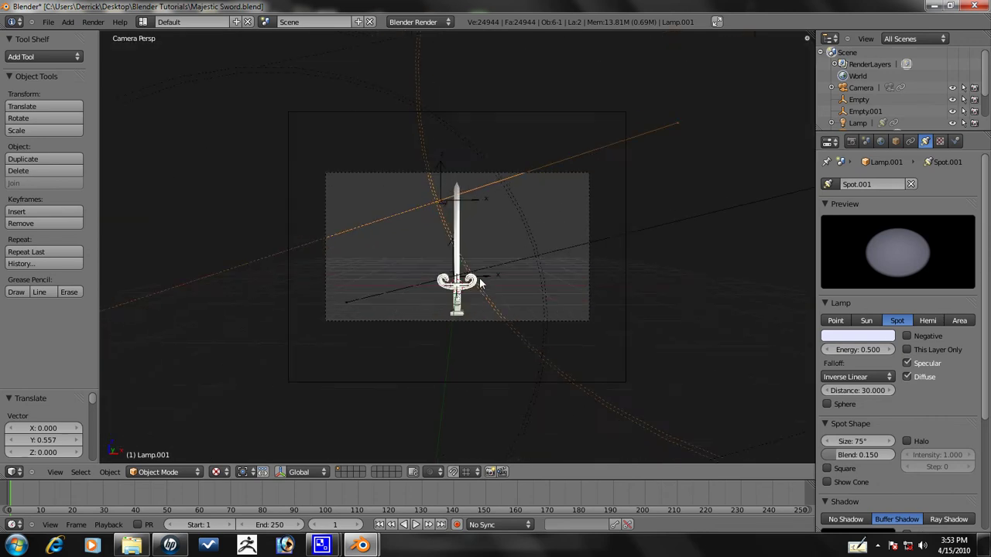
{"action": "scroll", "coordinate": [480, 284], "scroll_direction": "up", "scroll_amount": 5}
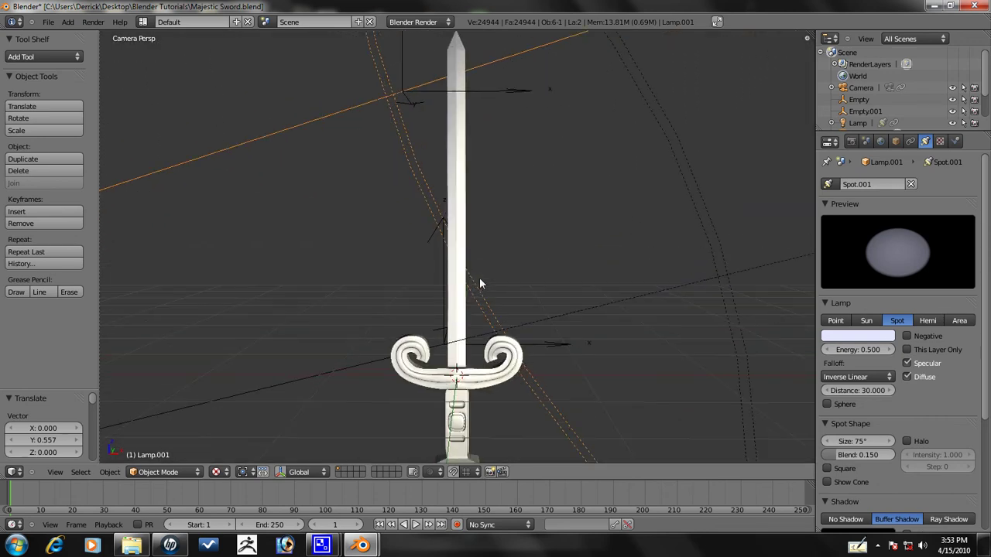
{"action": "scroll", "coordinate": [479, 277], "scroll_direction": "down", "scroll_amount": 5}
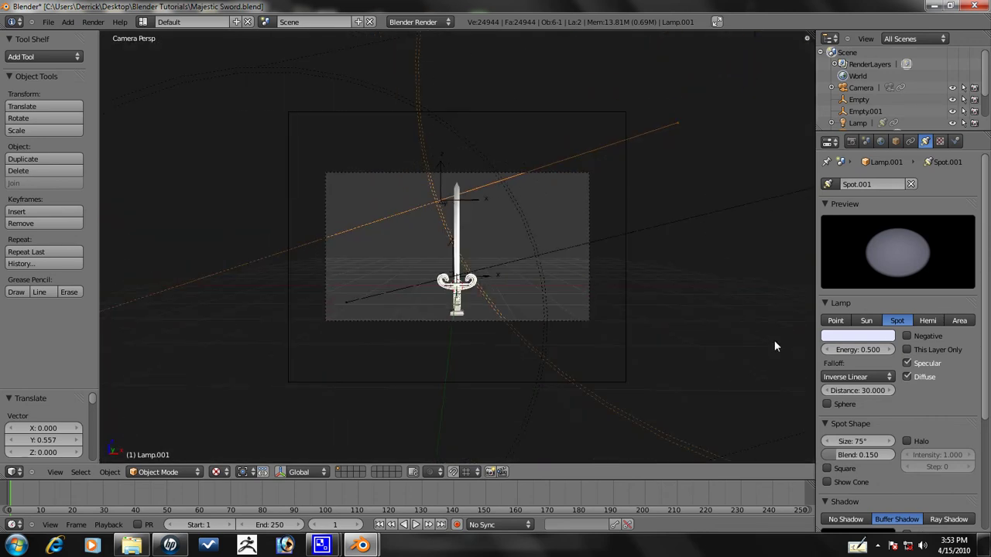
{"action": "scroll", "coordinate": [547, 215], "scroll_direction": "down", "scroll_amount": 5}
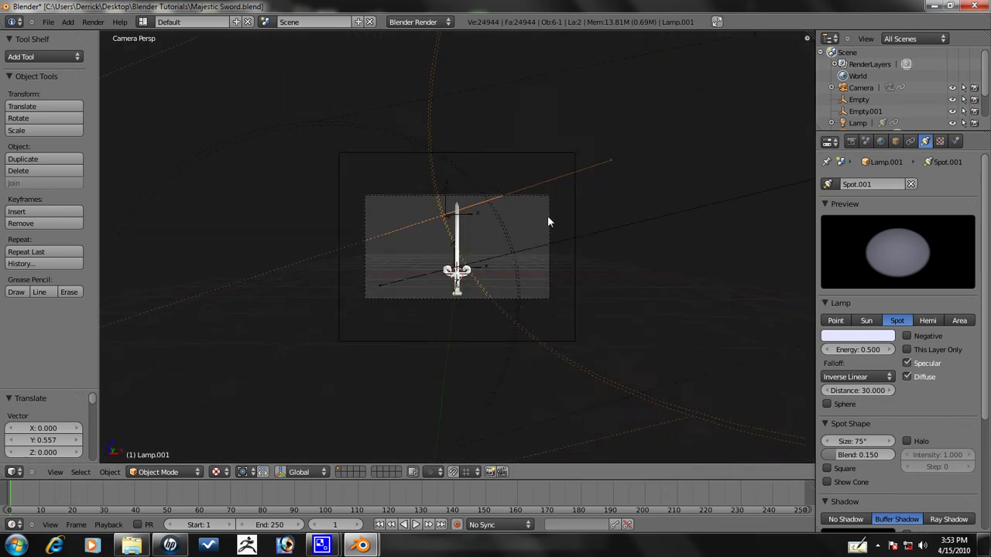
{"action": "right_click", "coordinate": [722, 195]}
{"action": "left_click", "coordinate": [859, 353]}
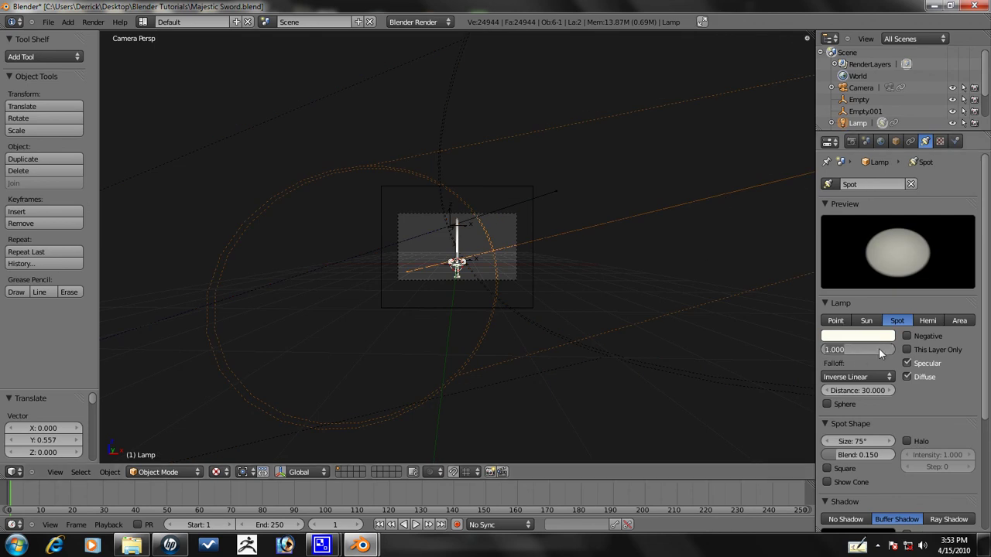
{"action": "type", "text": "0.8"}
{"action": "key", "text": "Return"}
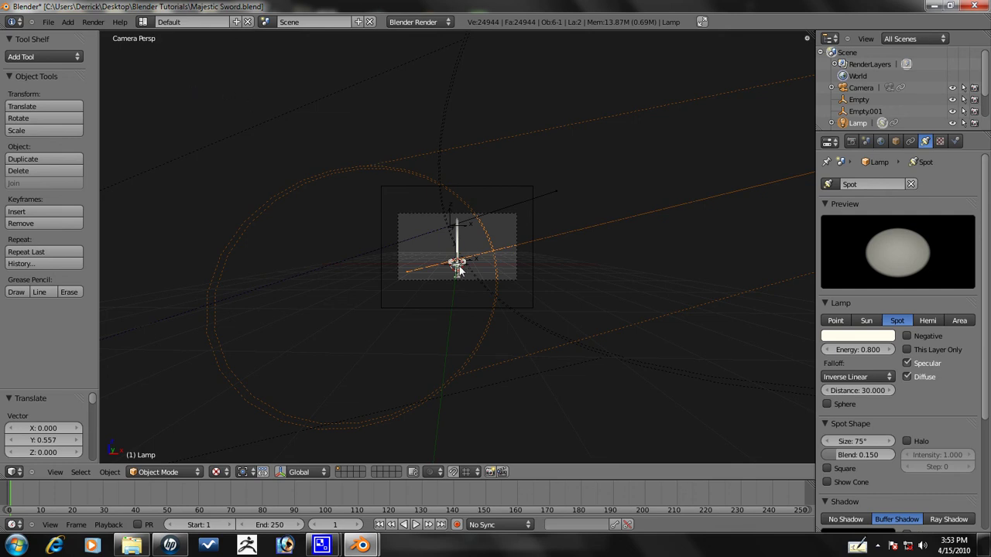
{"action": "scroll", "coordinate": [458, 267], "scroll_direction": "up", "scroll_amount": 5}
Save the blend file and set renders to display in an Image Editor
{"action": "left_click", "coordinate": [48, 22]}
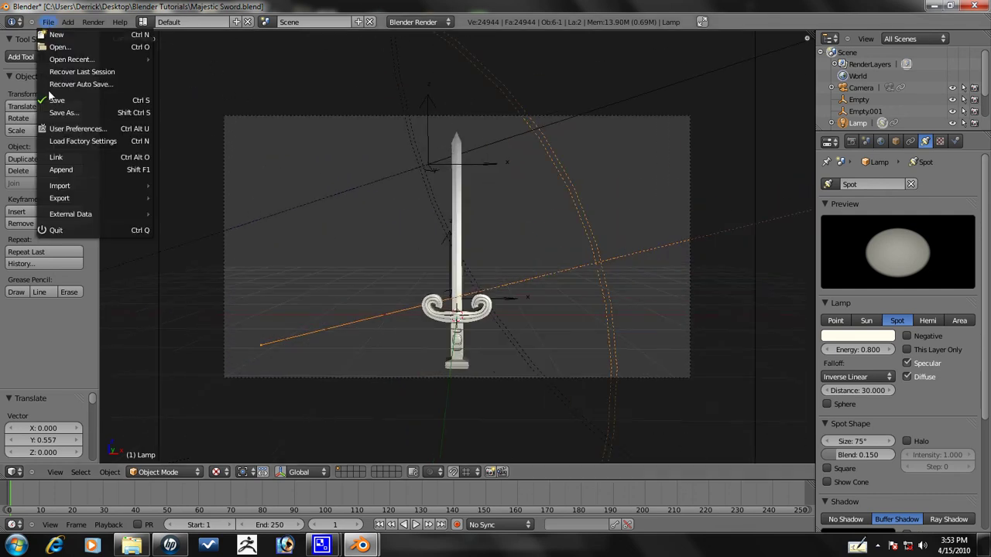
{"action": "left_click", "coordinate": [49, 99]}
{"action": "scroll", "coordinate": [474, 244], "scroll_direction": "down", "scroll_amount": 3}
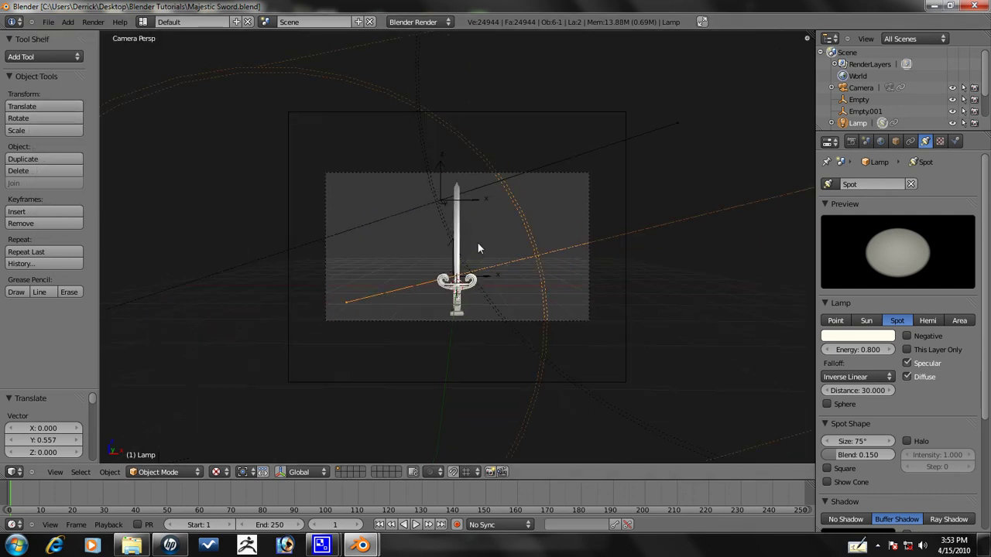
{"action": "left_click", "coordinate": [851, 141]}
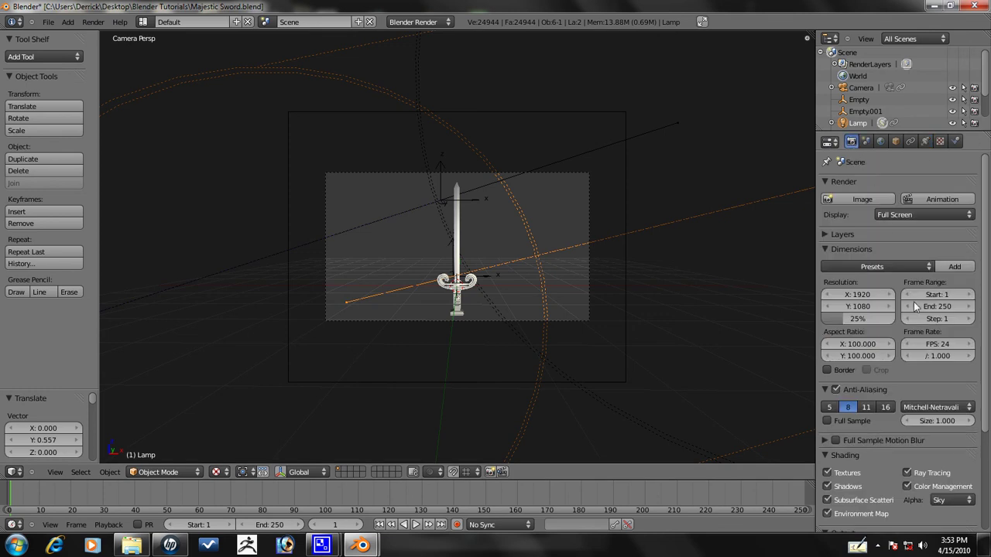
{"action": "left_click", "coordinate": [939, 215]}
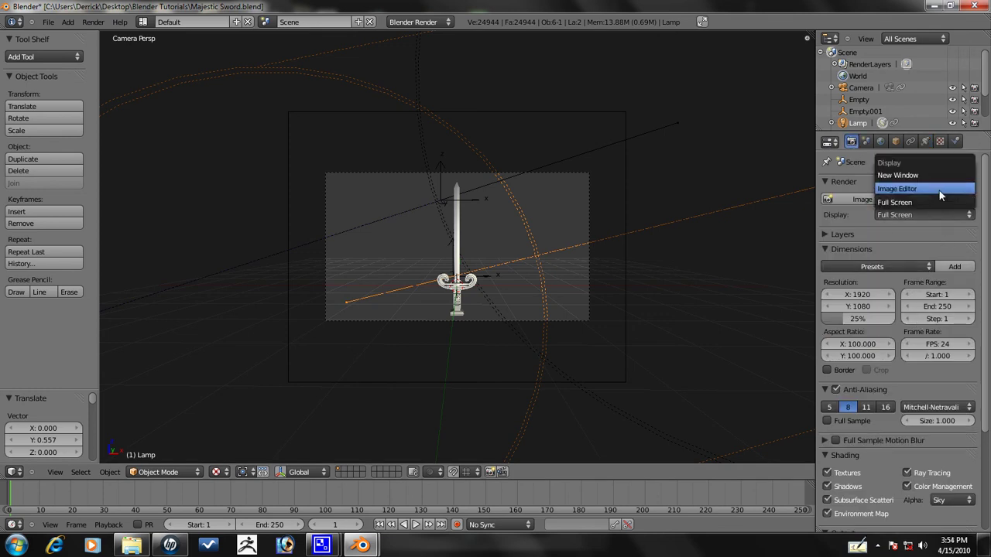
{"action": "left_click", "coordinate": [939, 188]}
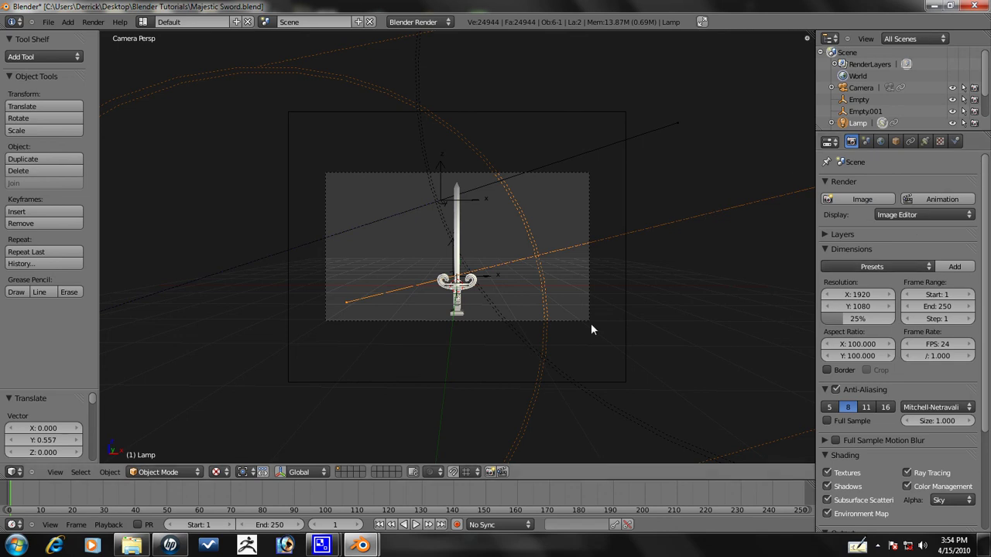
Test-render the sword, raise Resolution to 100% of 1920×1080, and render again
{"action": "key", "text": "F12"}
{"action": "scroll", "coordinate": [430, 234], "scroll_direction": "up", "scroll_amount": 3}
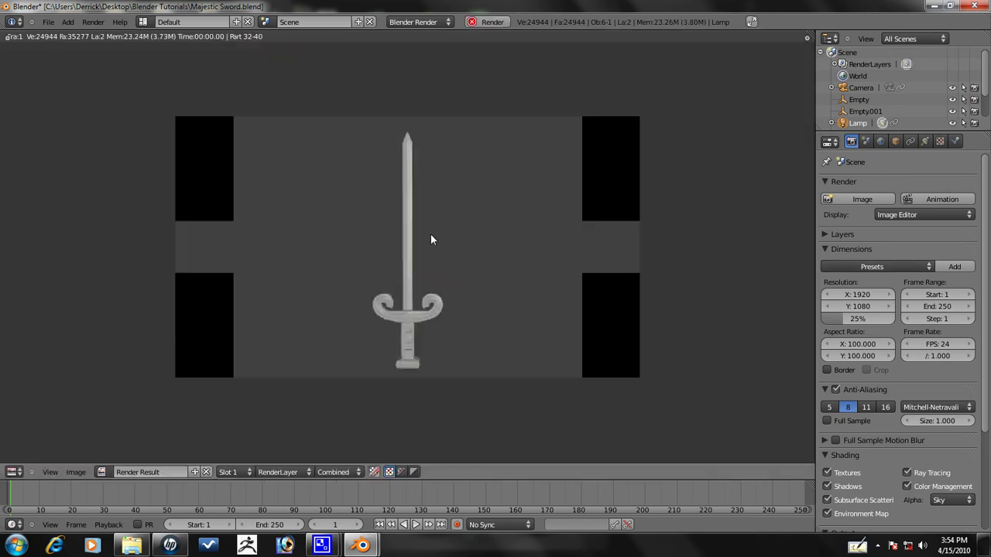
{"action": "key", "text": "Escape"}
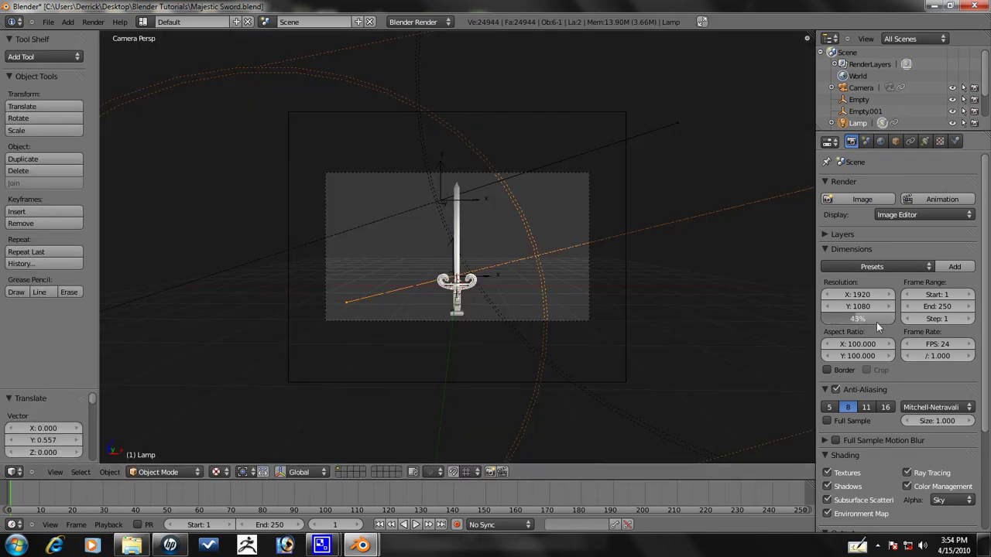
{"action": "left_click_drag", "start_coordinate": [876, 322], "coordinate": [895, 321]}
{"action": "key", "text": "F12"}
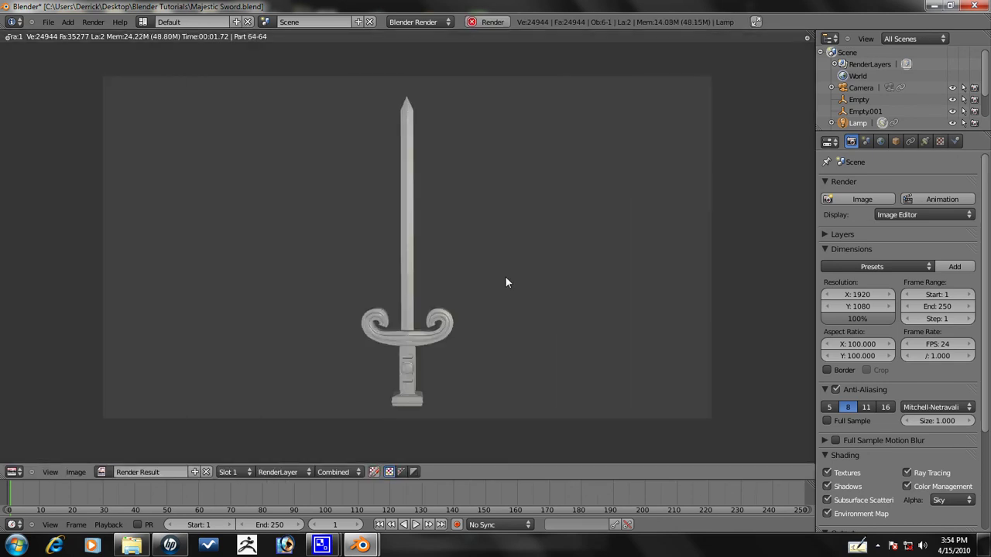
{"action": "key", "text": "Escape"}
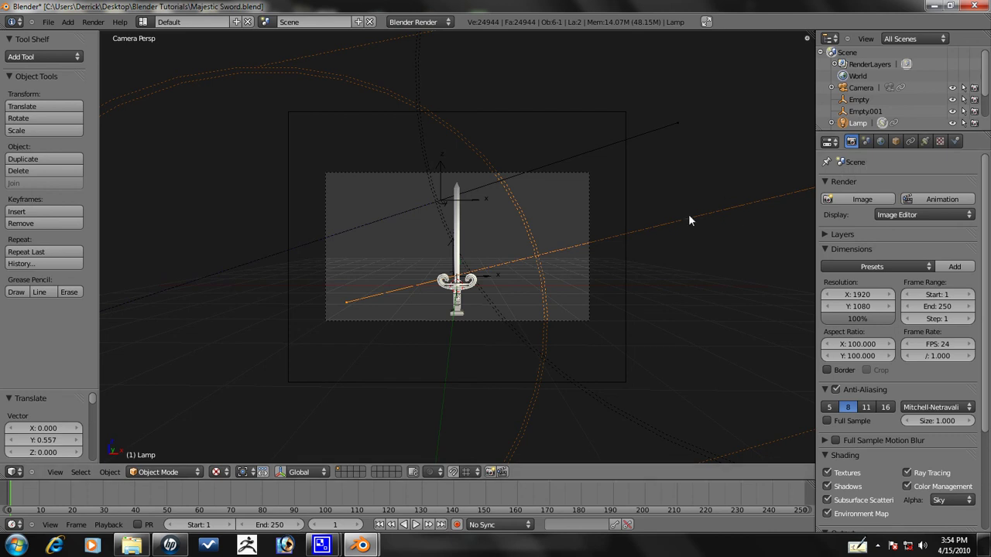
In World settings, enable Ambient Occlusion at factor 0.65 plus Environment Lighting
{"action": "left_click", "coordinate": [883, 143]}
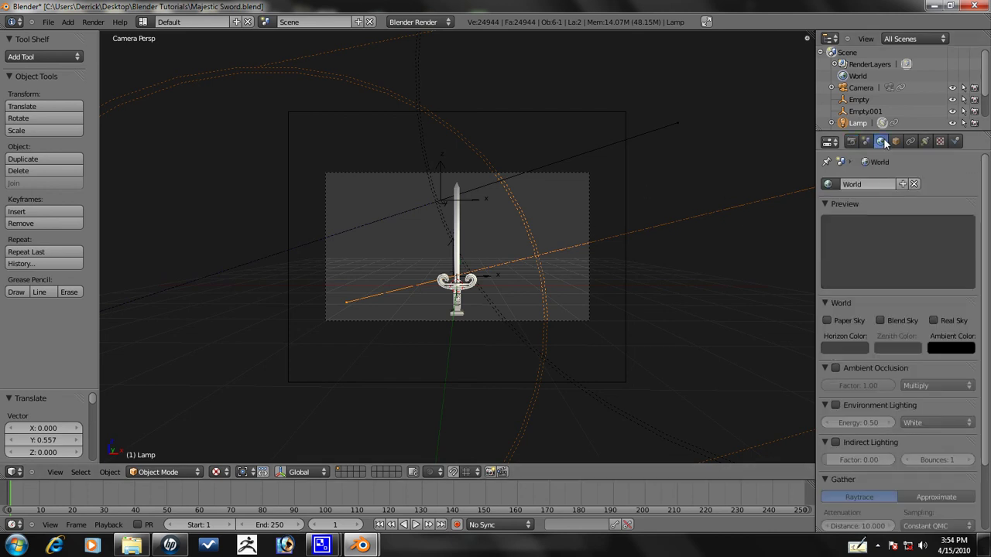
{"action": "left_click", "coordinate": [835, 342]}
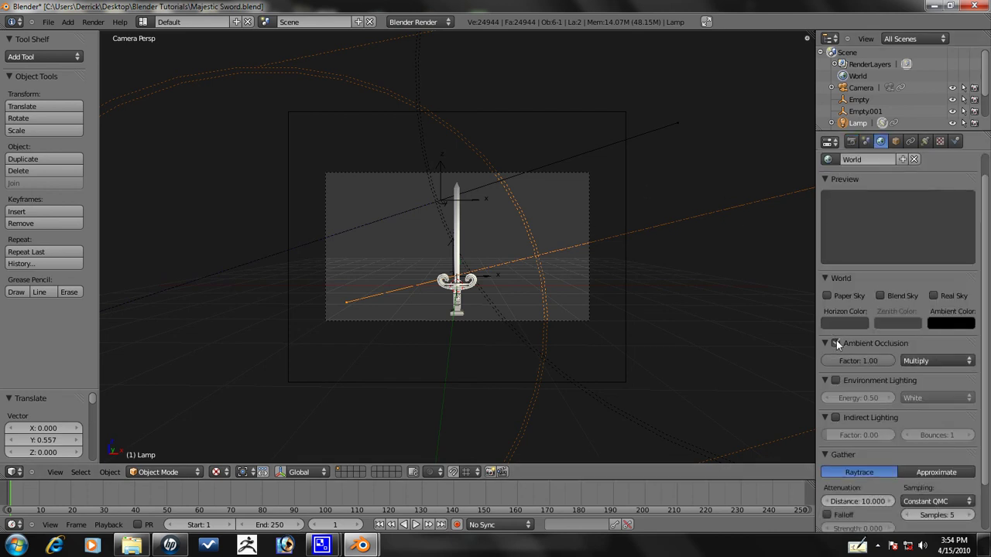
{"action": "scroll", "coordinate": [835, 341], "scroll_direction": "down", "scroll_amount": 1}
{"action": "left_click", "coordinate": [932, 336]}
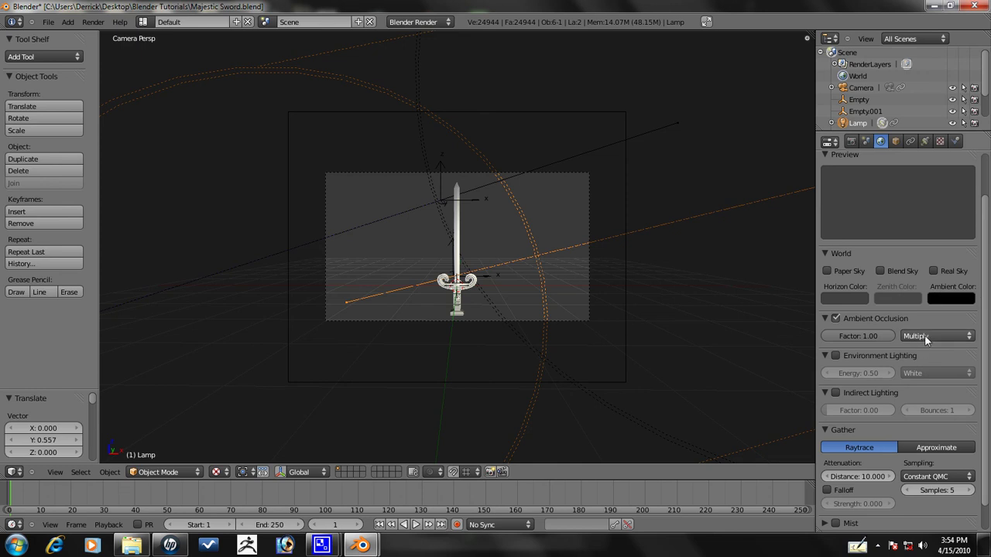
{"action": "left_click", "coordinate": [836, 356]}
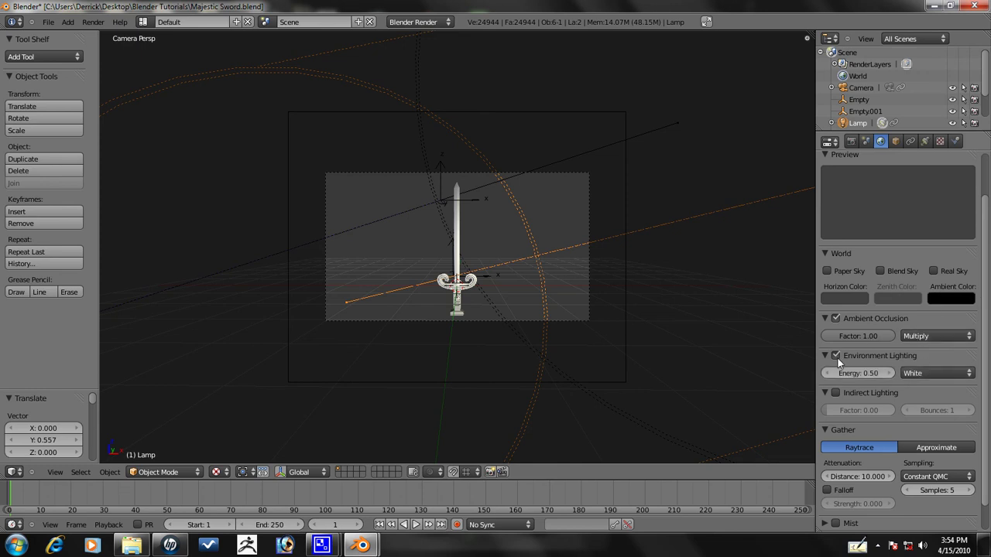
{"action": "left_click", "coordinate": [842, 332]}
{"action": "type", "text": "0.65"}
{"action": "key", "text": "Return"}
Set the Gather method to Approximate
{"action": "scroll", "coordinate": [916, 321], "scroll_direction": "down", "scroll_amount": 2}
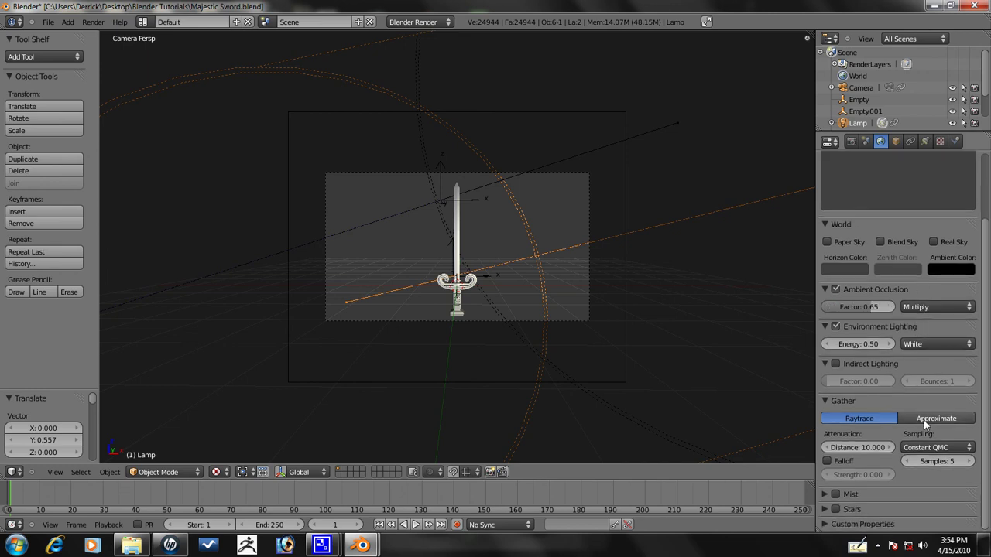
{"action": "left_click", "coordinate": [923, 419]}
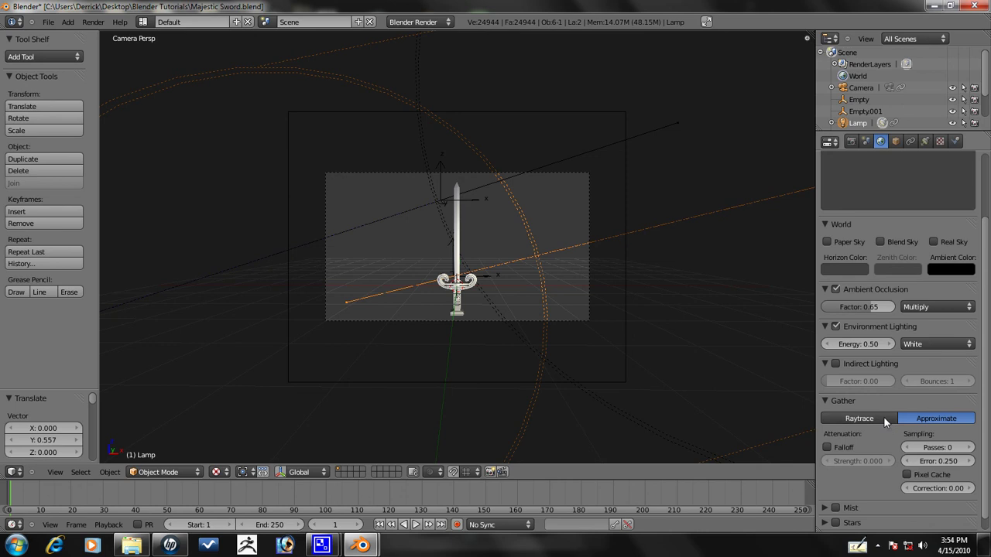
{"action": "scroll", "coordinate": [928, 418], "scroll_direction": "down", "scroll_amount": 1}
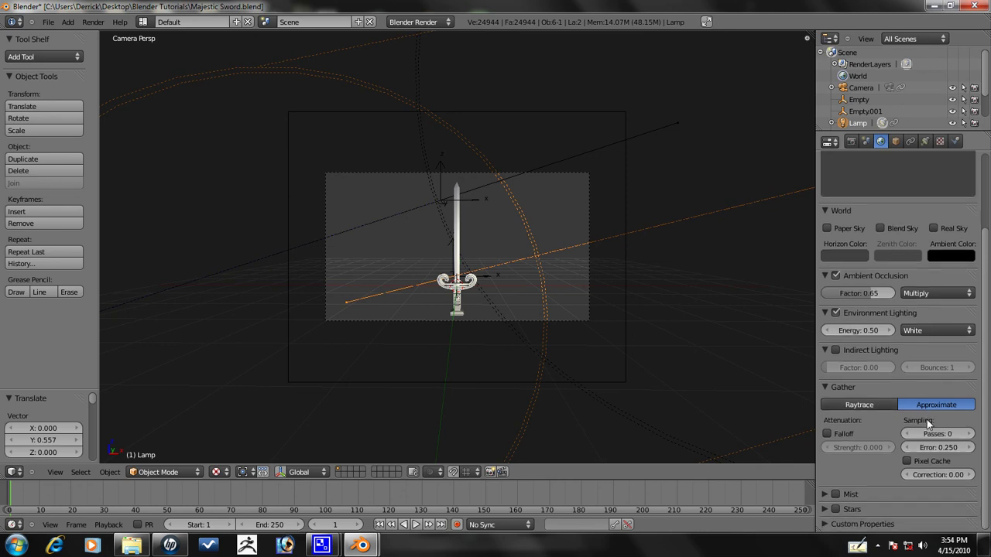
{"action": "scroll", "coordinate": [604, 264], "scroll_direction": "down", "scroll_amount": 4}
{"action": "scroll", "coordinate": [603, 263], "scroll_direction": "up", "scroll_amount": 2}
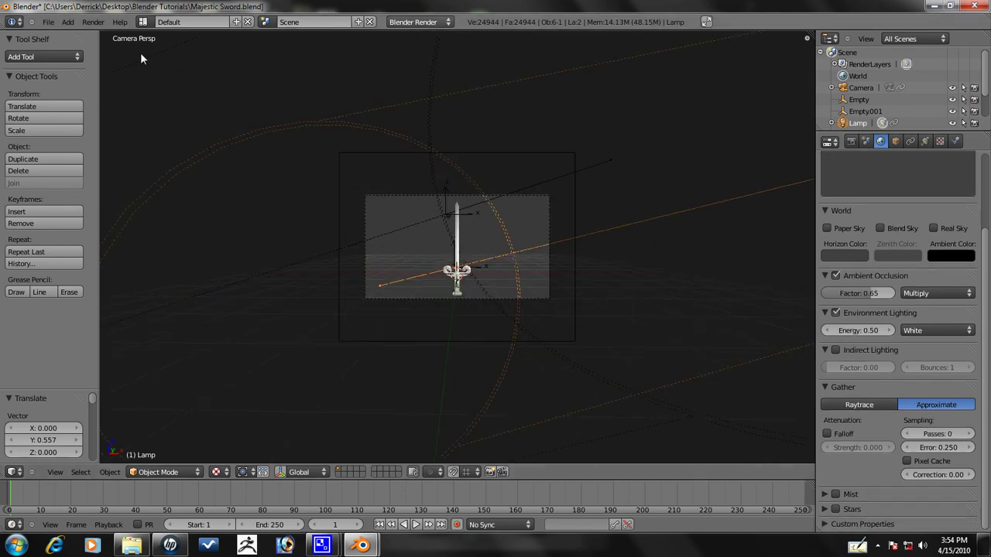
Save the blend file, render an ambient-occlusion test frame with F12, and return to the 3D view
{"action": "left_click", "coordinate": [48, 21]}
{"action": "left_click", "coordinate": [56, 100]}
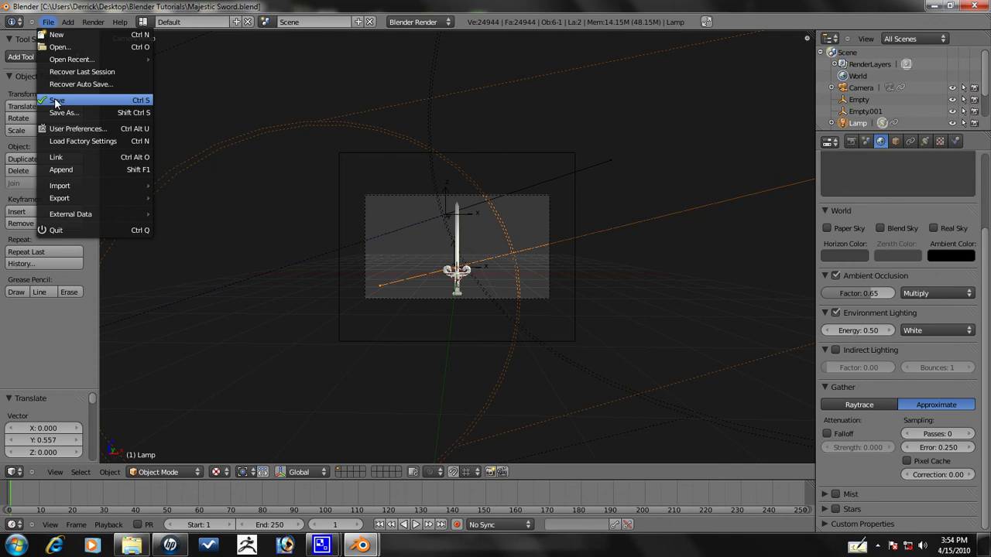
{"action": "key", "text": "F12"}
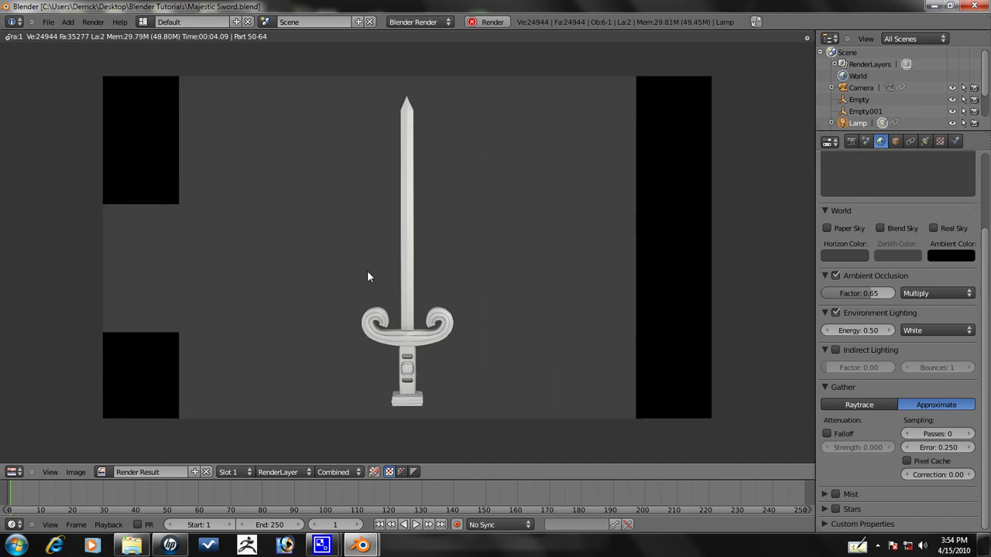
{"action": "scroll", "coordinate": [374, 283], "scroll_direction": "up", "scroll_amount": 2}
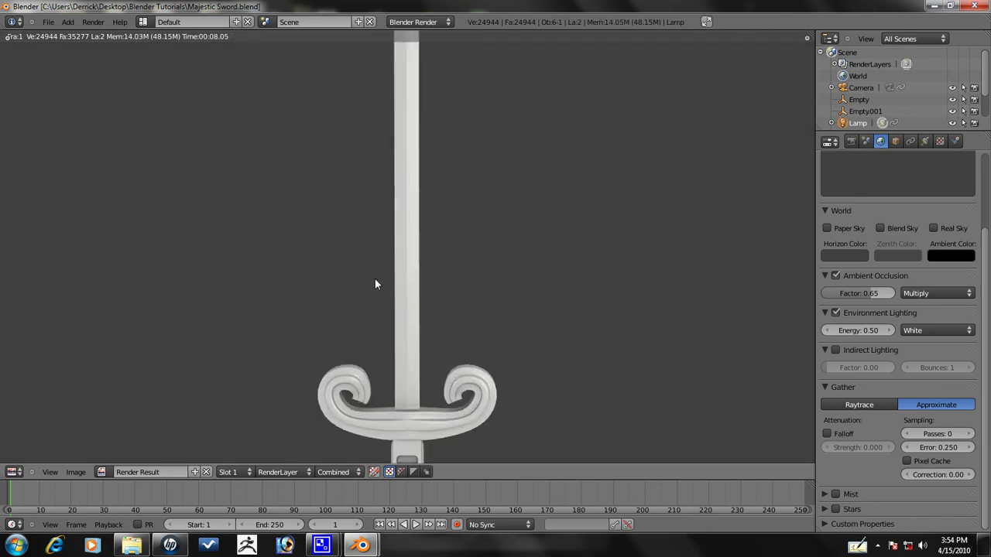
{"action": "scroll", "coordinate": [582, 363], "scroll_direction": "down", "scroll_amount": 3}
{"action": "key", "text": "Escape"}
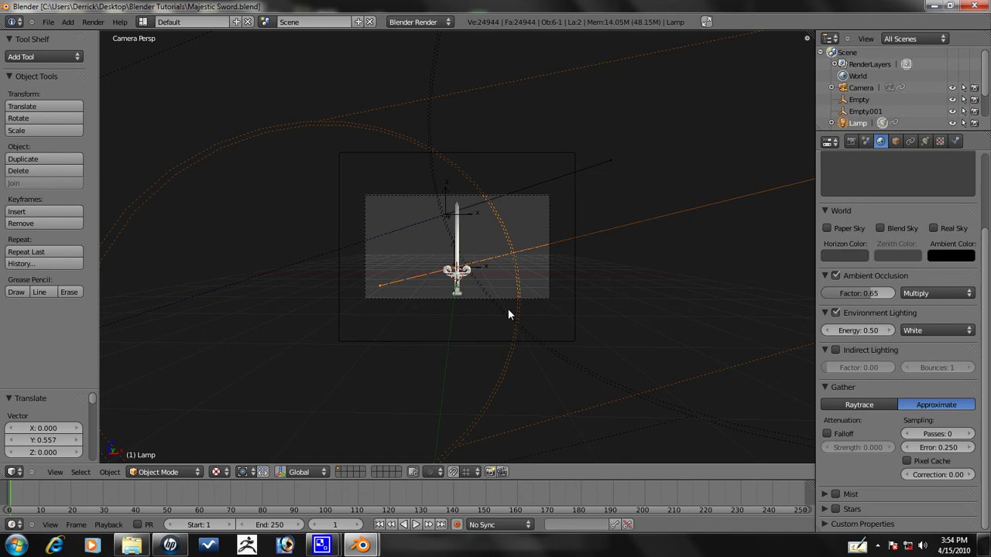
{"action": "middle_click_drag", "start_coordinate": [508, 312], "coordinate": [373, 279]}
Add a Bezier circle at the sword and rotate its points about the global X axis
{"action": "scroll", "coordinate": [279, 296], "scroll_direction": "down", "scroll_amount": 3}
{"action": "key", "text": "shift+a"}
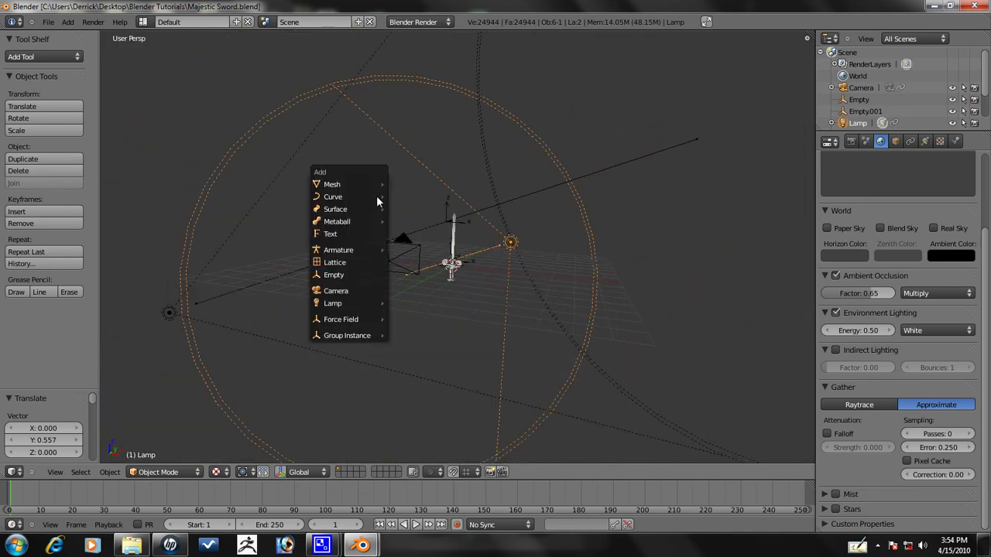
{"action": "mouse_move", "coordinate": [375, 200]}
{"action": "left_click", "coordinate": [422, 210]}
{"action": "middle_click_drag", "start_coordinate": [452, 287], "coordinate": [478, 283]}
{"action": "scroll", "coordinate": [477, 295], "scroll_direction": "up", "scroll_amount": 3}
{"action": "key", "text": "Tab"}
{"action": "key", "text": "r"}
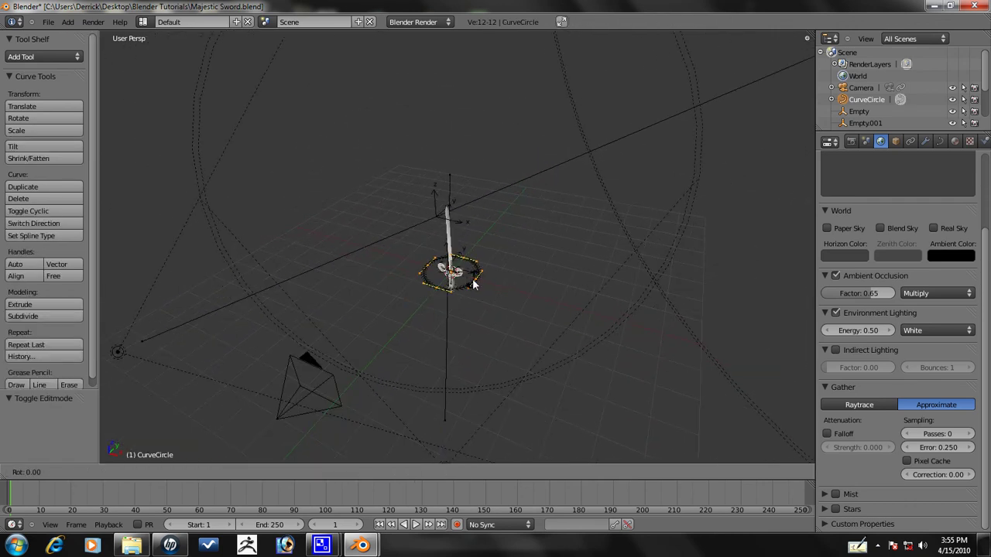
{"action": "key", "text": "x"}
{"action": "left_click", "coordinate": [474, 285]}
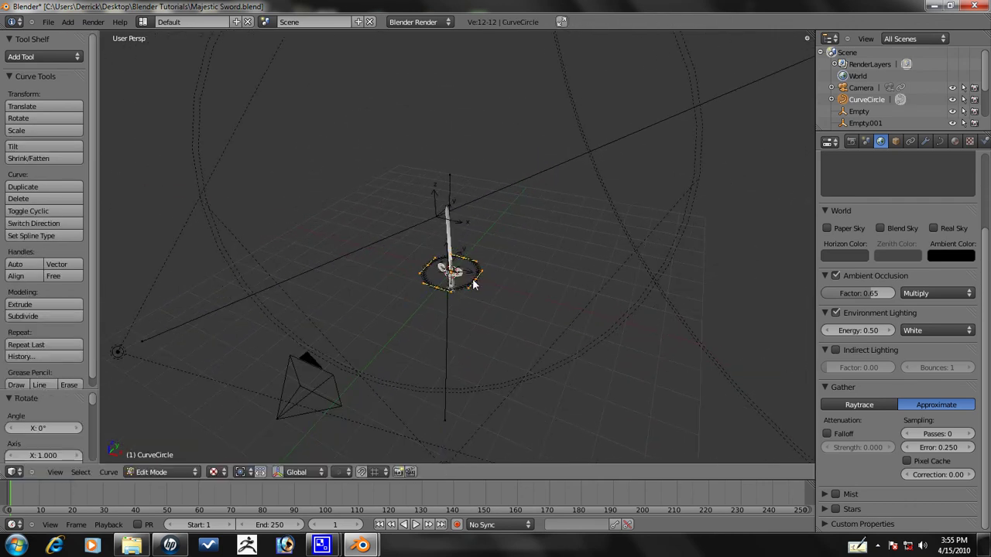
{"action": "key", "text": "Tab"}
Parent the camera to the CurveCircle with Follow Path and play back to test it
{"action": "right_click", "coordinate": [326, 370]}
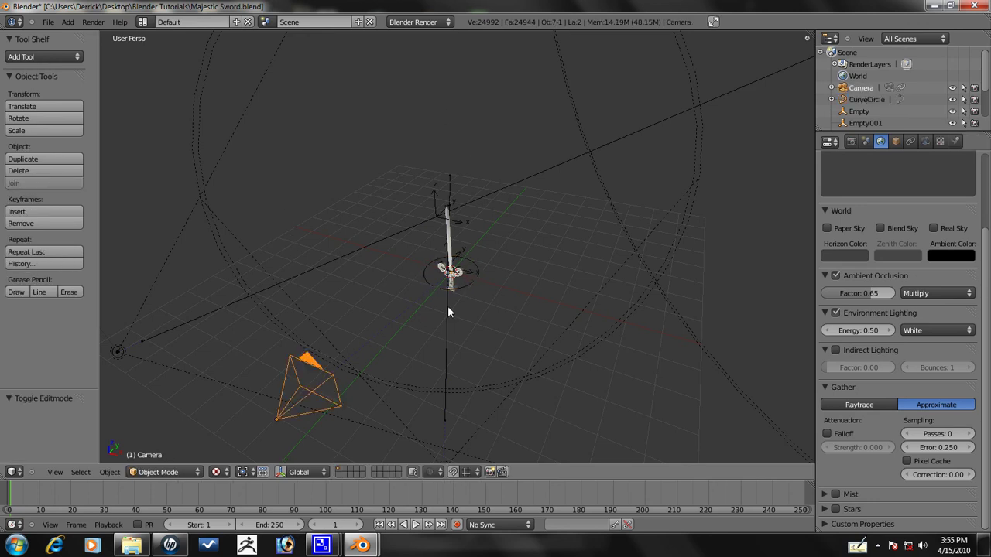
{"action": "right_click", "coordinate": [468, 291], "text": "shift"}
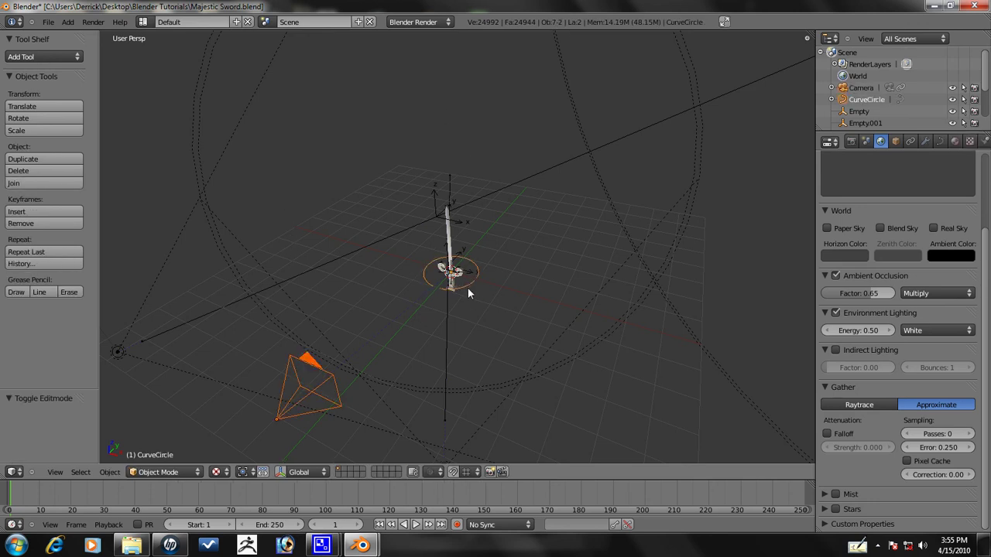
{"action": "key", "text": "ctrl+t"}
{"action": "key", "text": "ctrl+p"}
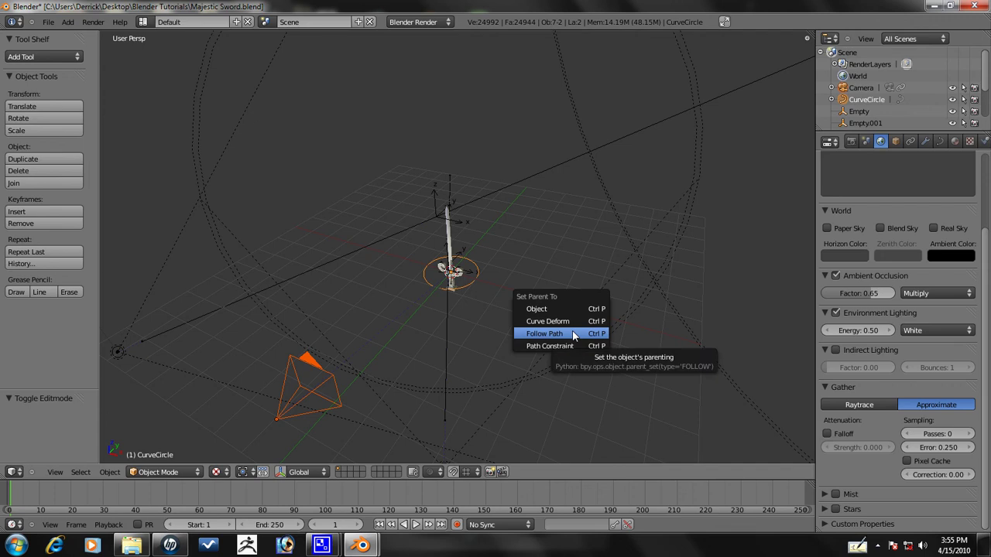
{"action": "left_click", "coordinate": [573, 334]}
{"action": "key", "text": "alt+a"}
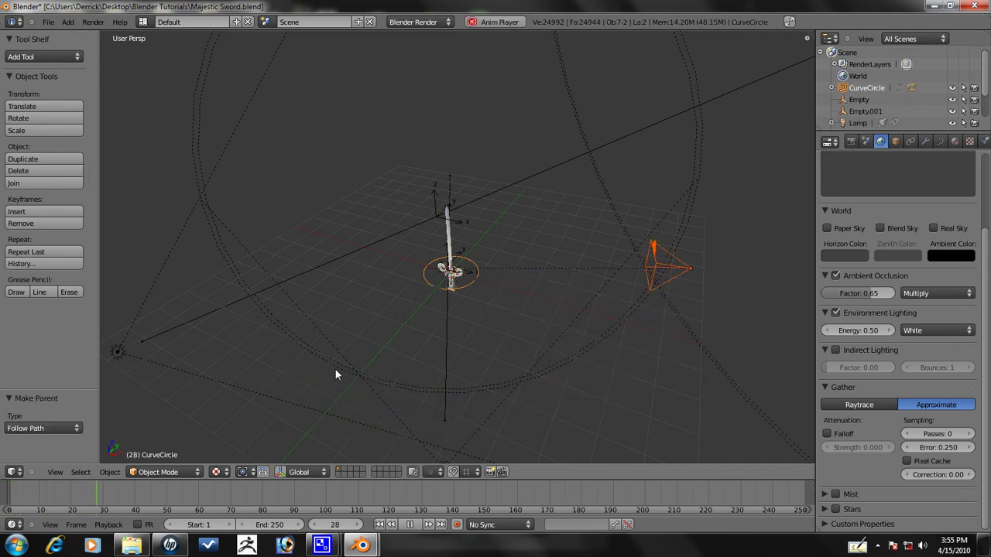
{"action": "key", "text": "Escape"}
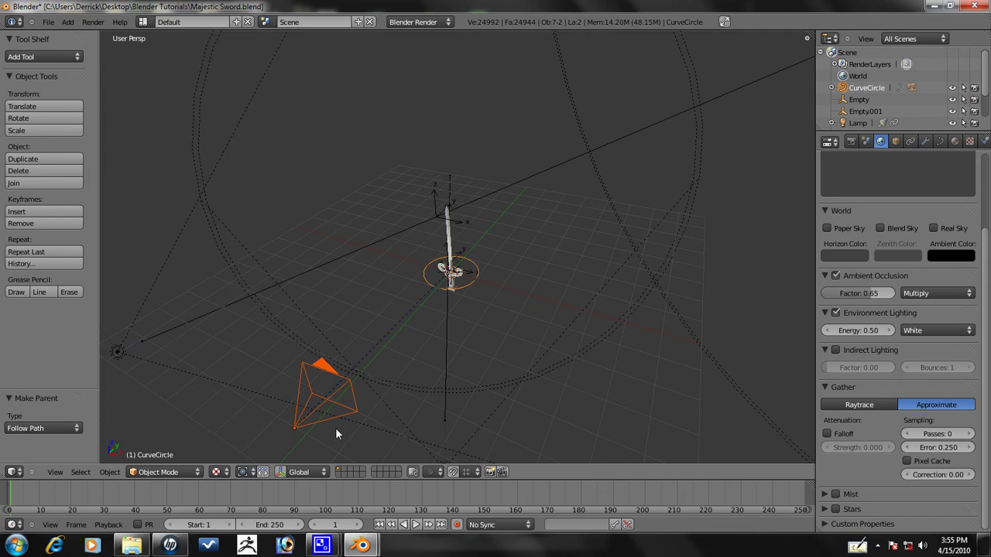
{"action": "middle_click_drag", "start_coordinate": [491, 347], "coordinate": [489, 264]}
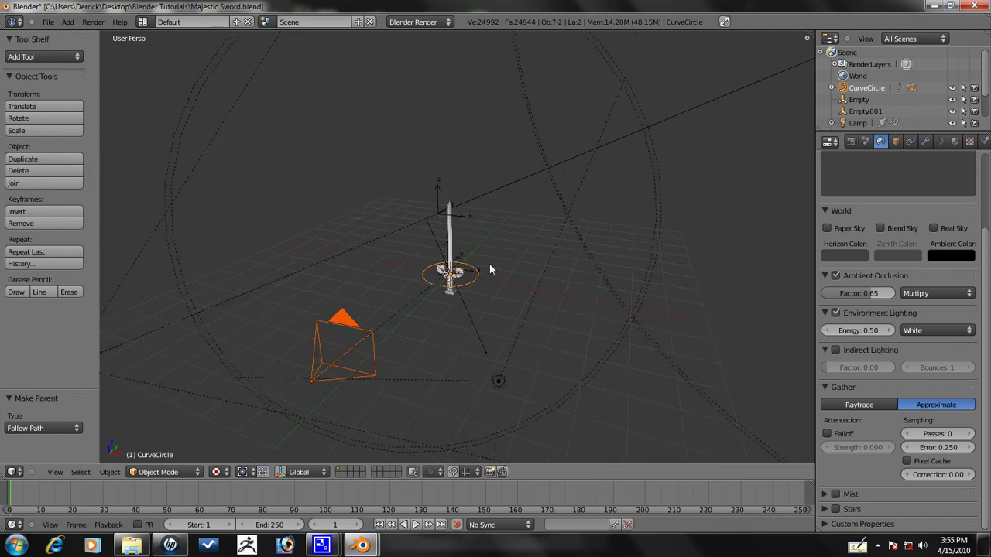
Set the CurveCircle's Path Animation Frames to 250
{"action": "left_click", "coordinate": [940, 141]}
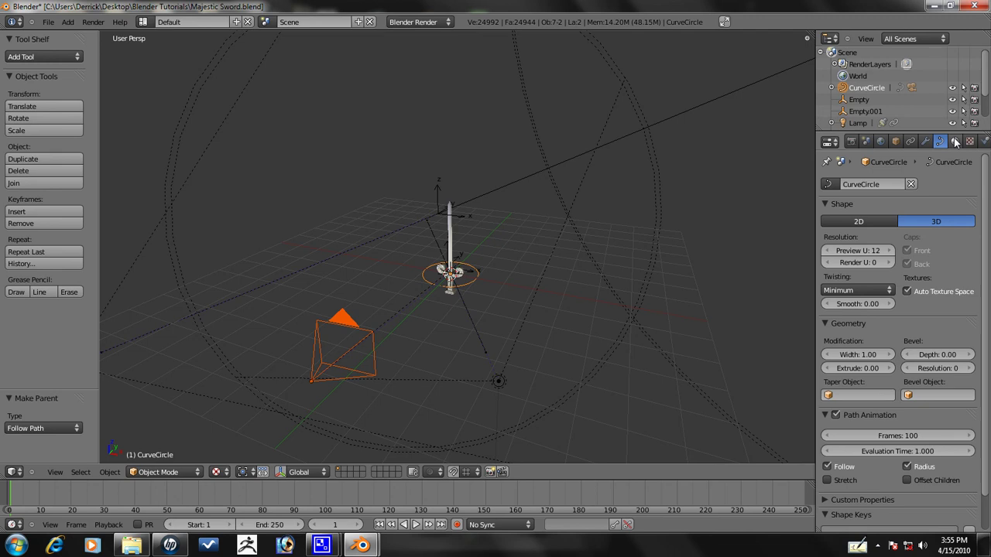
{"action": "scroll", "coordinate": [924, 330], "scroll_direction": "down", "scroll_amount": 2}
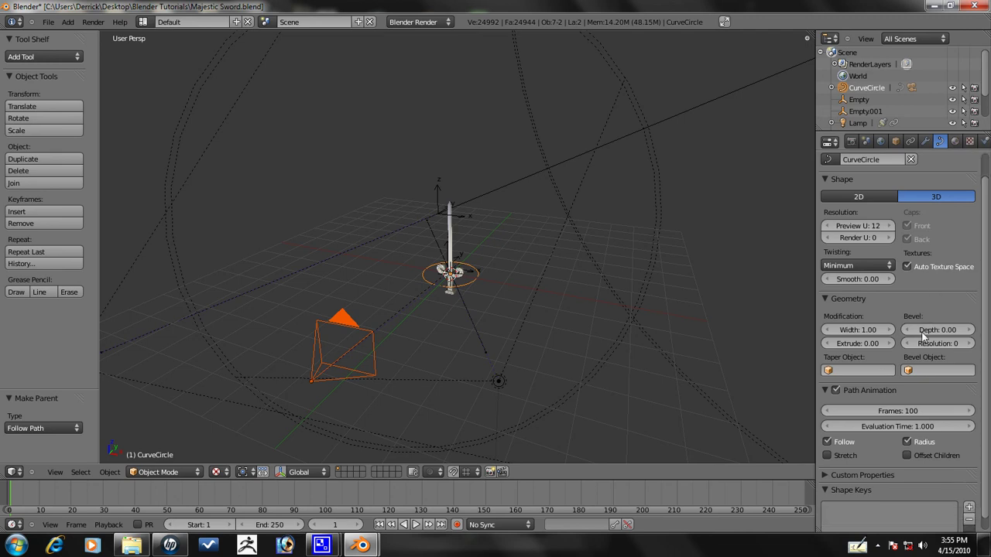
{"action": "left_click", "coordinate": [911, 413]}
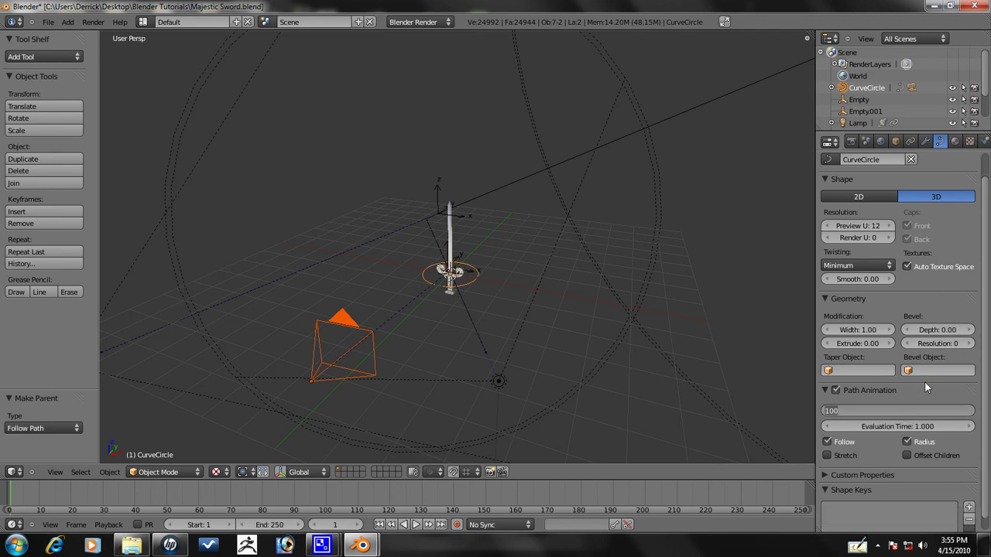
{"action": "type", "text": "250"}
{"action": "key", "text": "Return"}
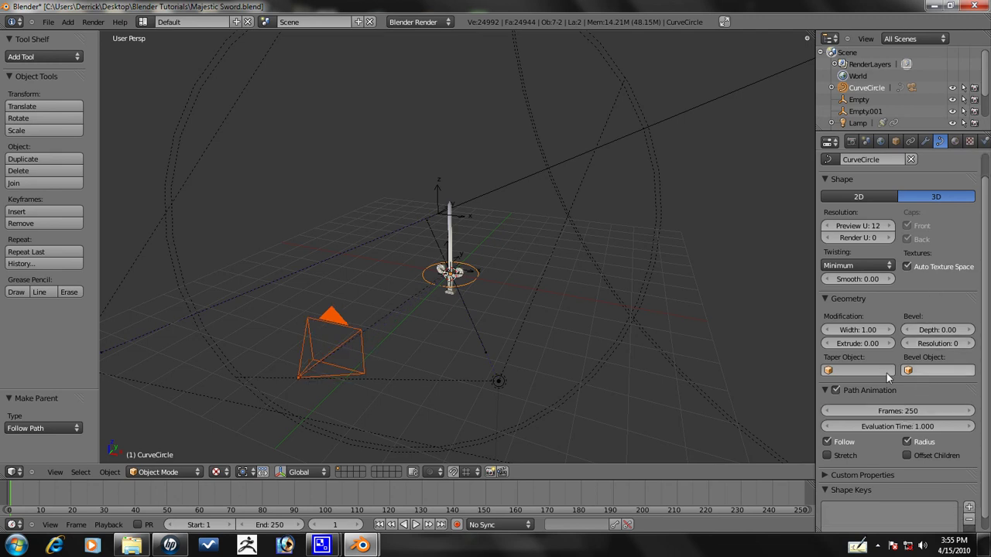
{"action": "scroll", "coordinate": [526, 235], "scroll_direction": "down", "scroll_amount": 4}
Parent both lamps to the camera and play the animation to check the lighting follows
{"action": "right_click", "coordinate": [473, 300]}
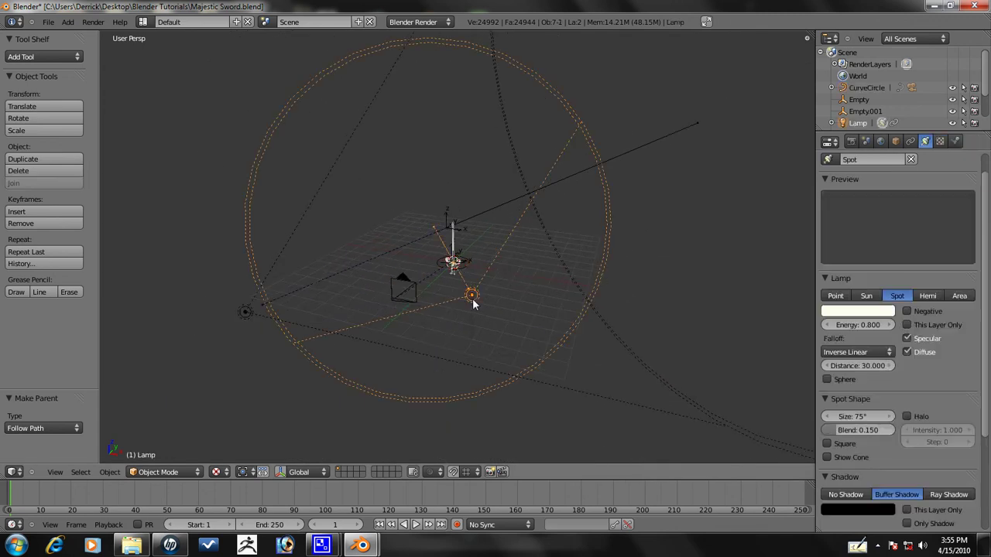
{"action": "middle_click_drag", "start_coordinate": [473, 302], "coordinate": [177, 326]}
{"action": "key", "text": "shift+d"}
{"action": "right_click", "coordinate": [376, 297], "text": "shift"}
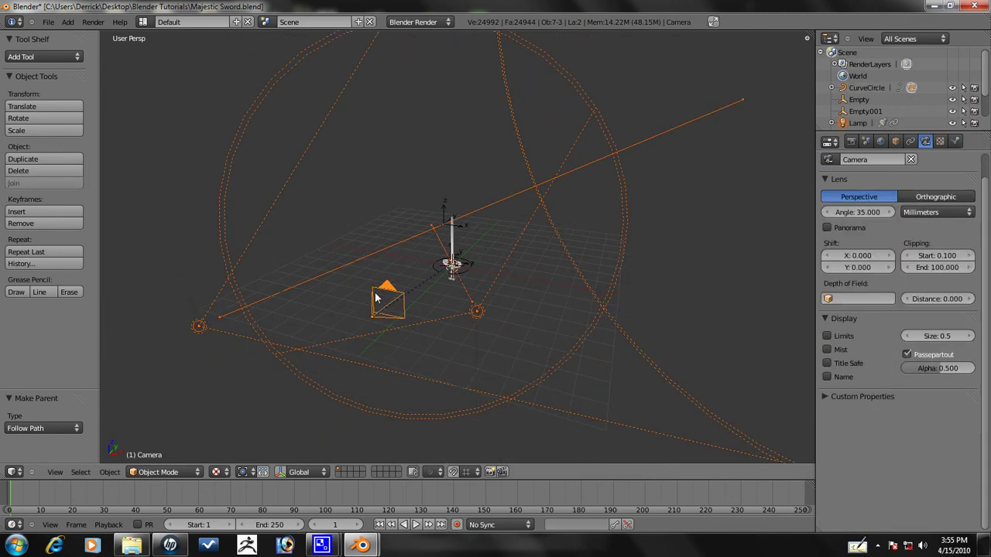
{"action": "key", "text": "ctrl+p"}
{"action": "left_click", "coordinate": [576, 306]}
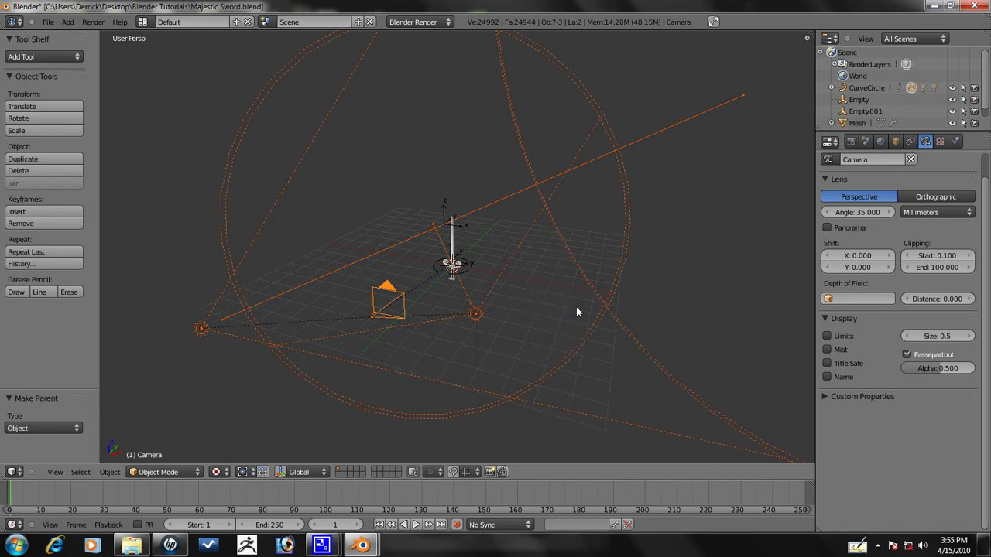
{"action": "right_click", "coordinate": [380, 302]}
{"action": "key", "text": "alt+a"}
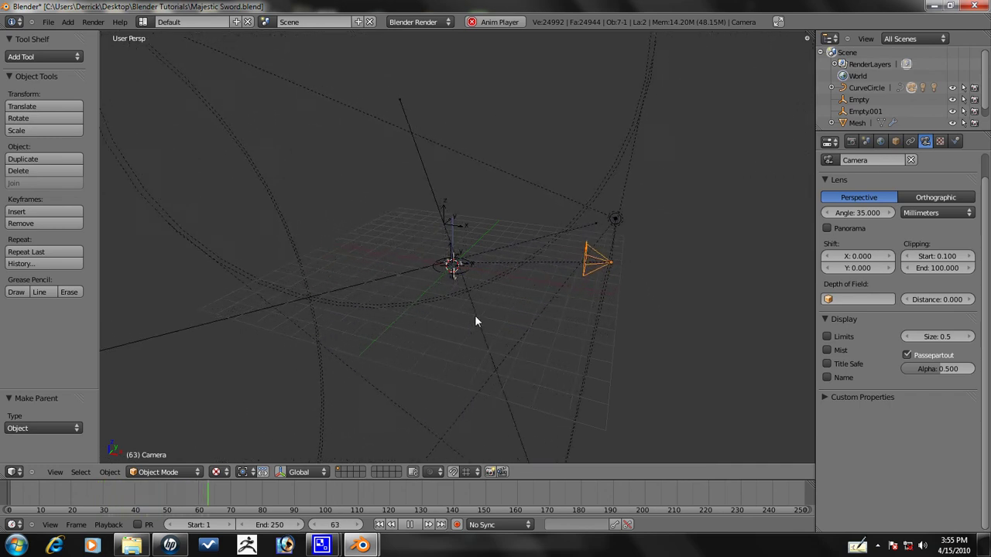
{"action": "key", "text": "Escape"}
Save the sword scene file and move the view closer to the sword
{"action": "left_click", "coordinate": [48, 22]}
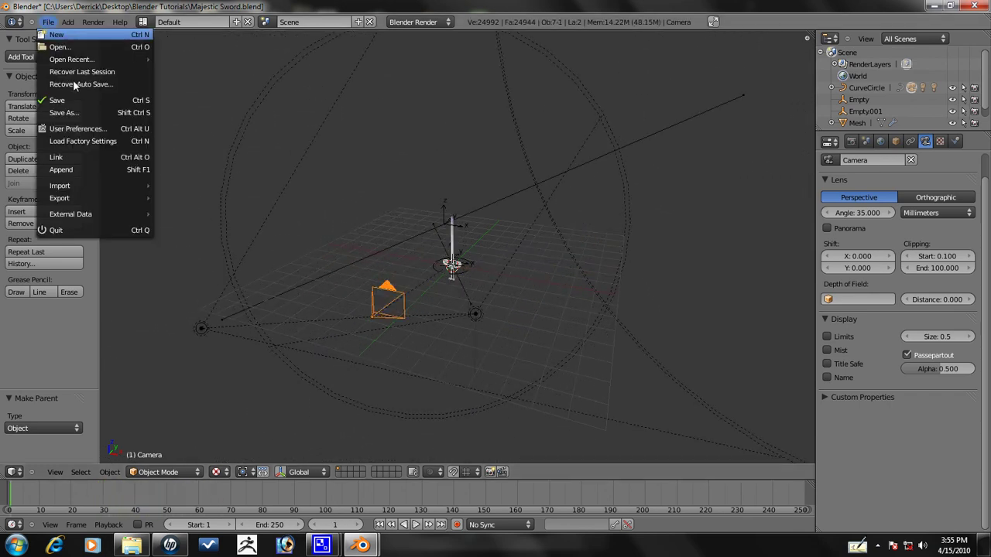
{"action": "left_click", "coordinate": [78, 99]}
{"action": "left_click", "coordinate": [287, 489]}
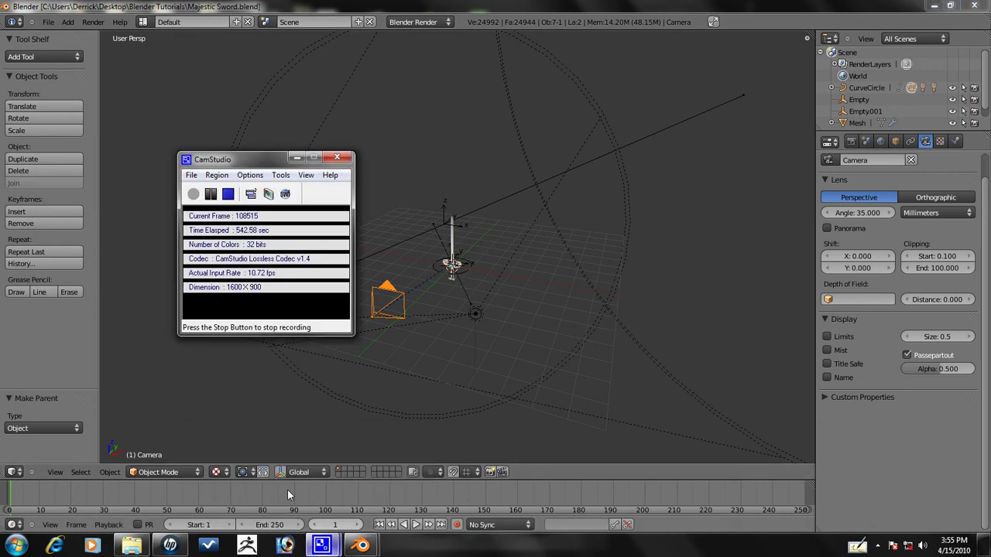
{"action": "left_click", "coordinate": [459, 5]}
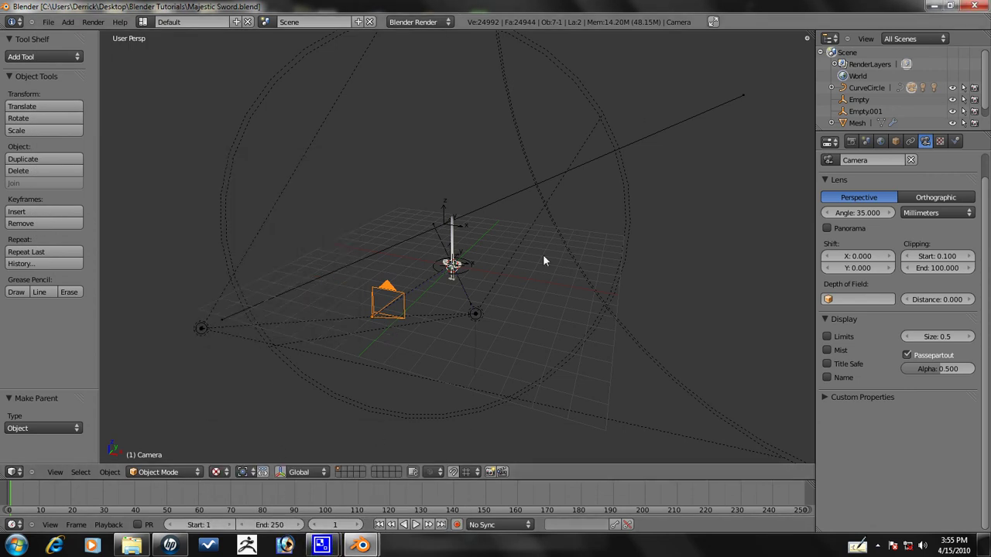
{"action": "middle_click_drag", "start_coordinate": [434, 250], "coordinate": [486, 205]}
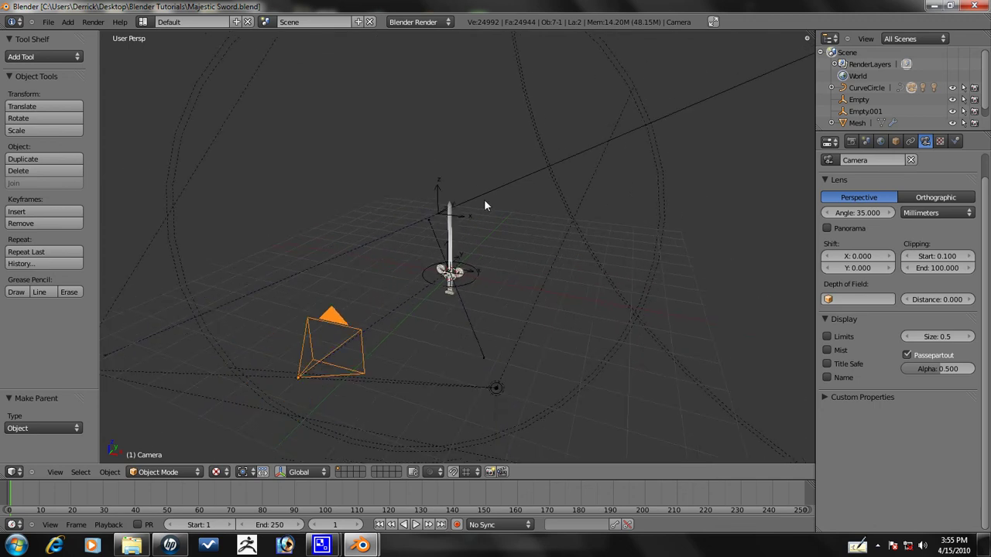
{"action": "mouse_move", "coordinate": [321, 546]}
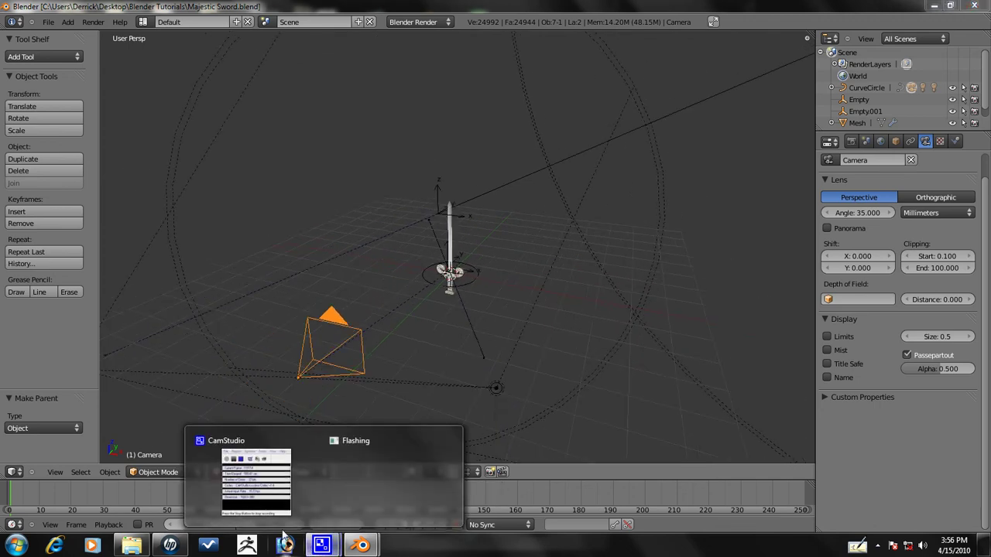
{"action": "left_click", "coordinate": [256, 480]}
Change the render output format from PNG to AVI JPEG at 100% quality
{"action": "left_click", "coordinate": [851, 141]}
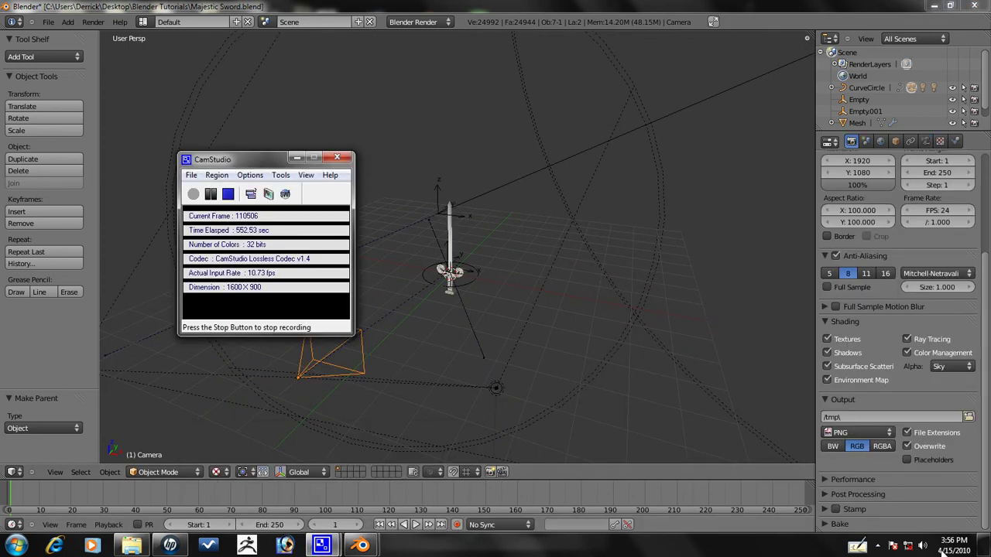
{"action": "left_click", "coordinate": [857, 438]}
{"action": "left_click", "coordinate": [858, 437]}
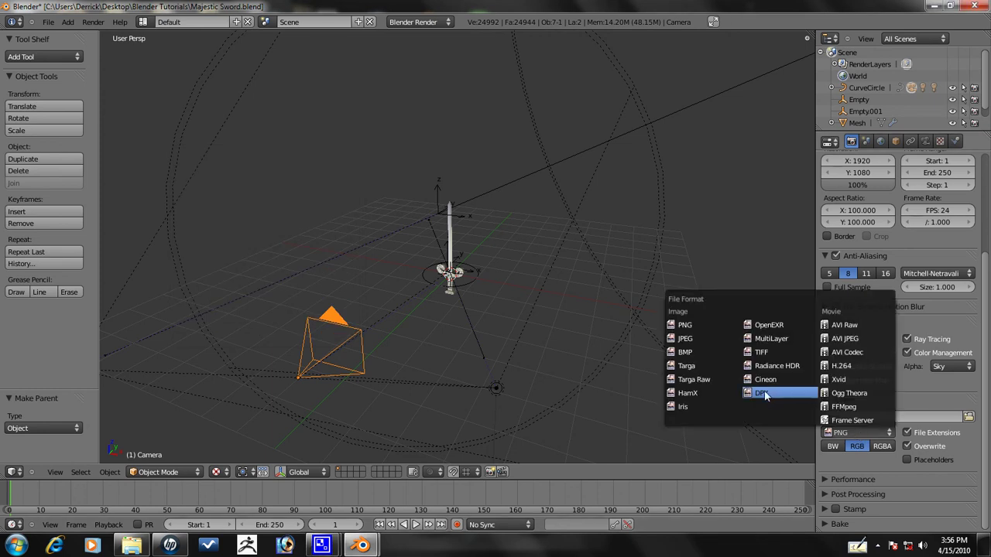
{"action": "left_click", "coordinate": [850, 339]}
{"action": "left_click", "coordinate": [965, 475]}
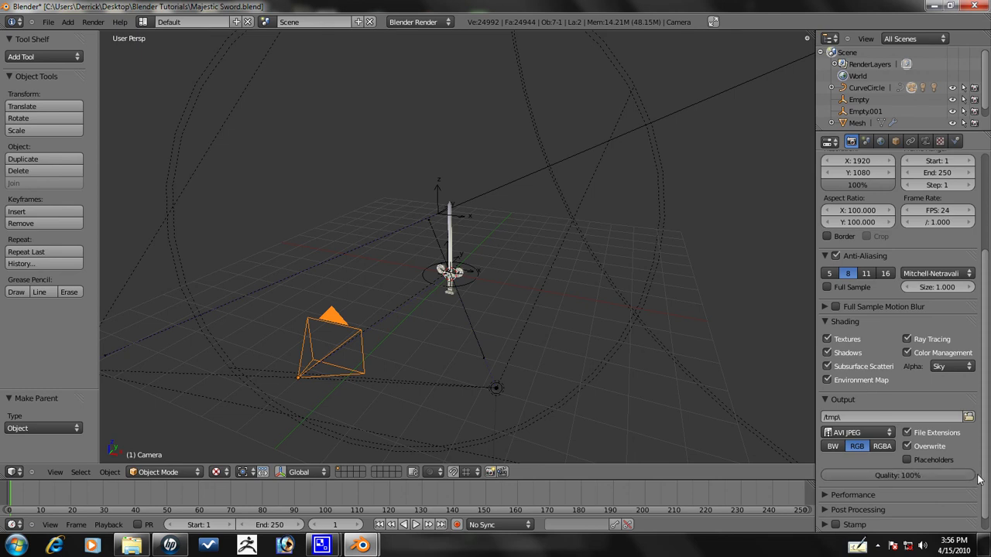
{"action": "scroll", "coordinate": [892, 354], "scroll_direction": "up", "scroll_amount": 5}
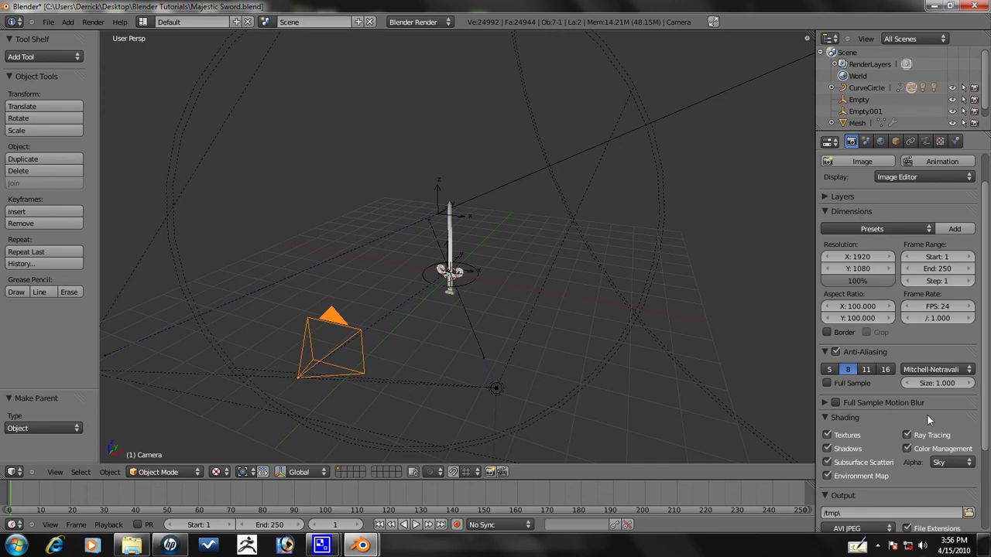
{"action": "scroll", "coordinate": [897, 340], "scroll_direction": "down", "scroll_amount": 2}
Bring the rendered 0001_0250 sword video forward in QuickTime Player and play it
{"action": "mouse_move", "coordinate": [321, 545]}
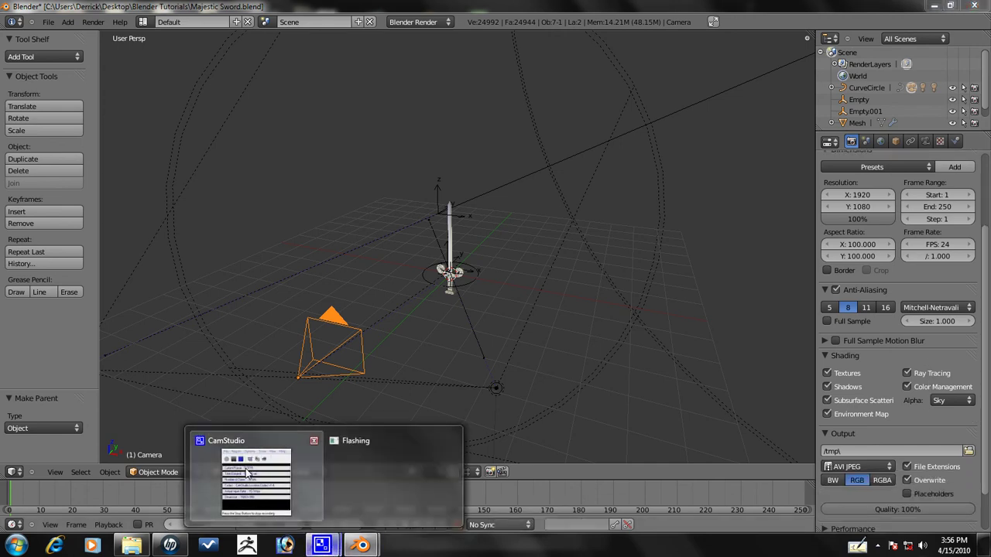
{"action": "left_click", "coordinate": [249, 473]}
{"action": "left_click", "coordinate": [212, 197]}
{"action": "left_click", "coordinate": [192, 195]}
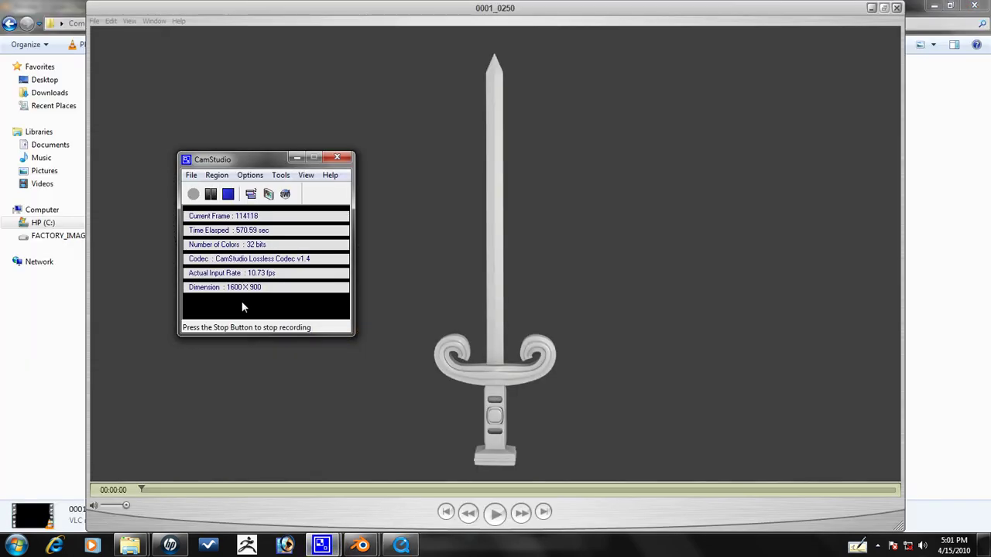
{"action": "left_click", "coordinate": [601, 200]}
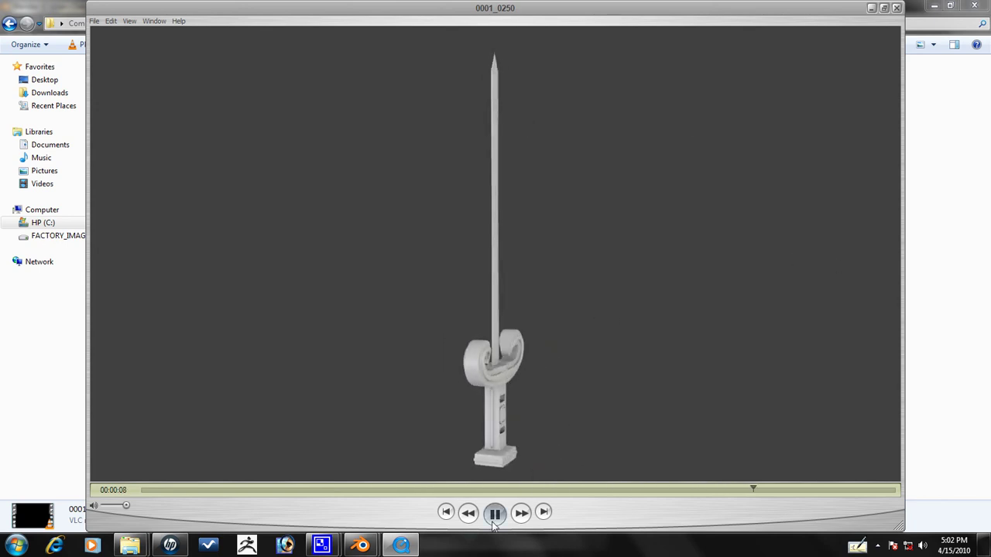
Pause the turntable video at 00:00:08
{"action": "key", "text": "space"}
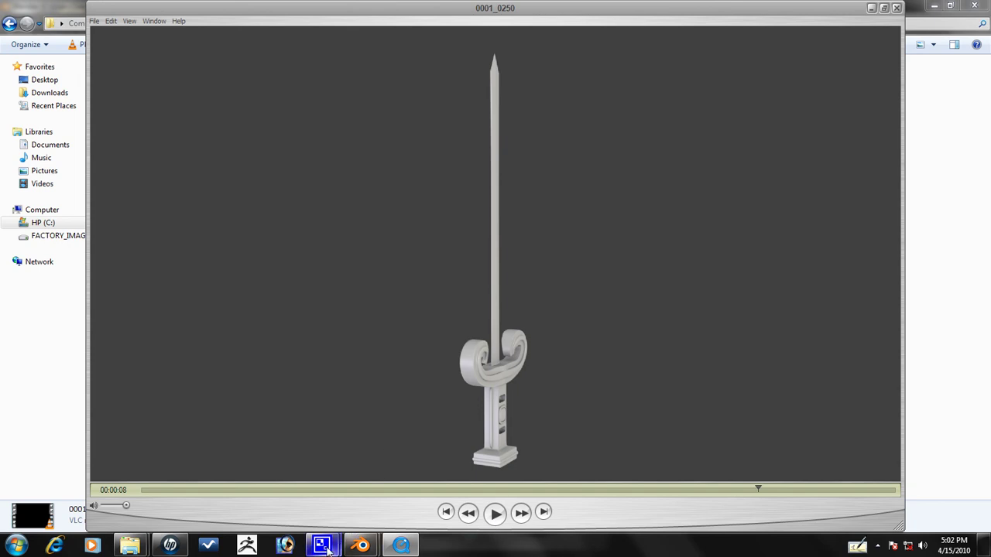
{"action": "mouse_move", "coordinate": [322, 545]}
{"action": "left_click", "coordinate": [284, 463]}
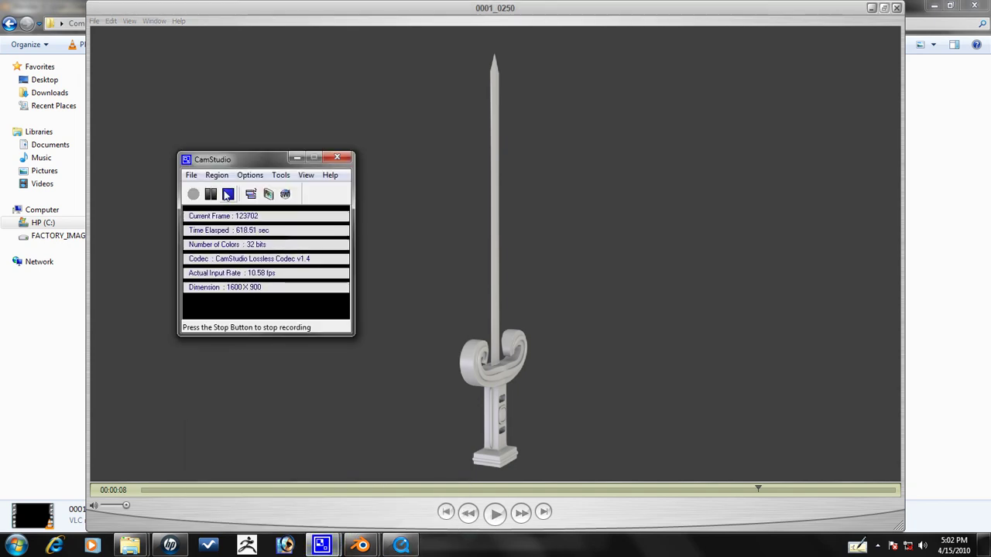